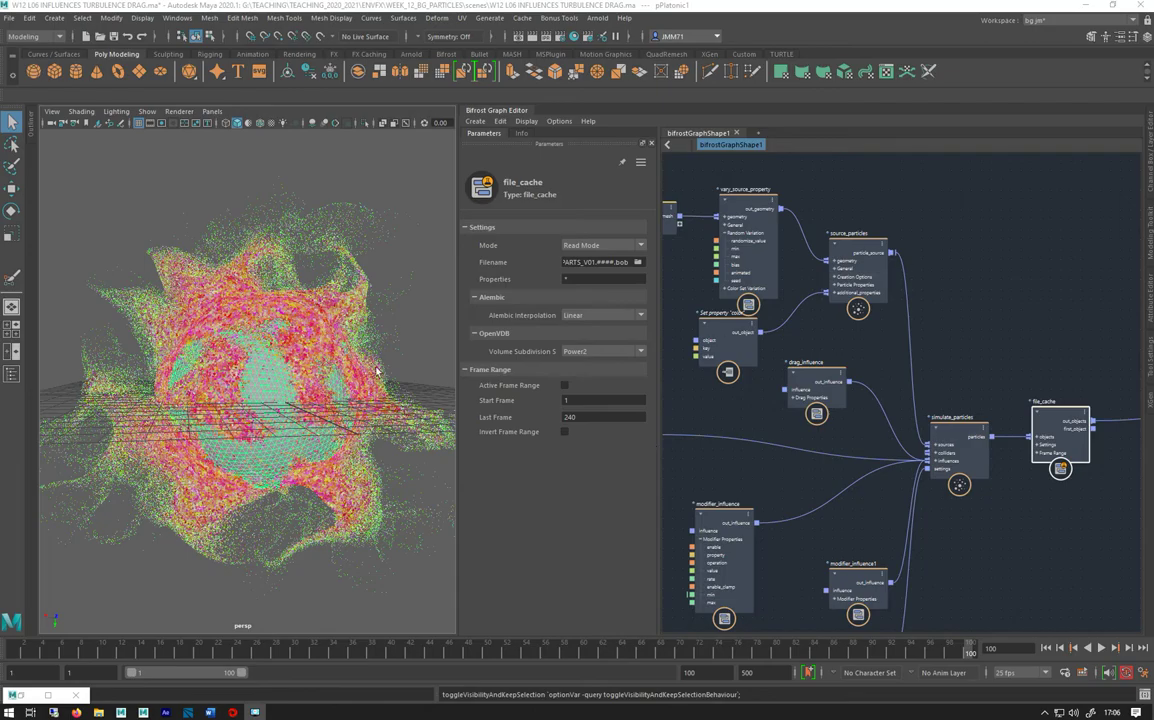
- Orbit the particle cloud and inspect the turbulence_influence and source_particles node settings
{"action": "left_click_drag", "start_coordinate": [316, 408], "coordinate": [667, 410], "text": "alt"}
{"action": "middle_click_drag", "start_coordinate": [667, 410], "coordinate": [832, 398], "text": "alt"}
{"action": "left_click", "coordinate": [760, 395]}
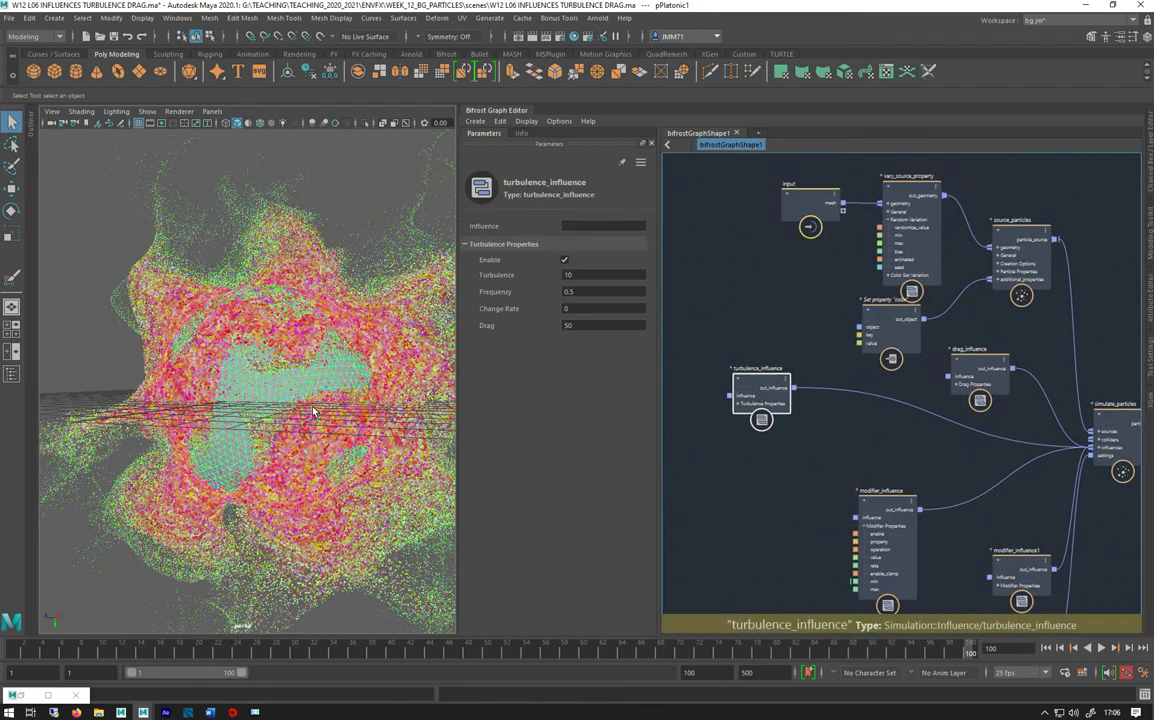
{"action": "left_click_drag", "start_coordinate": [313, 410], "coordinate": [392, 322], "text": "alt"}
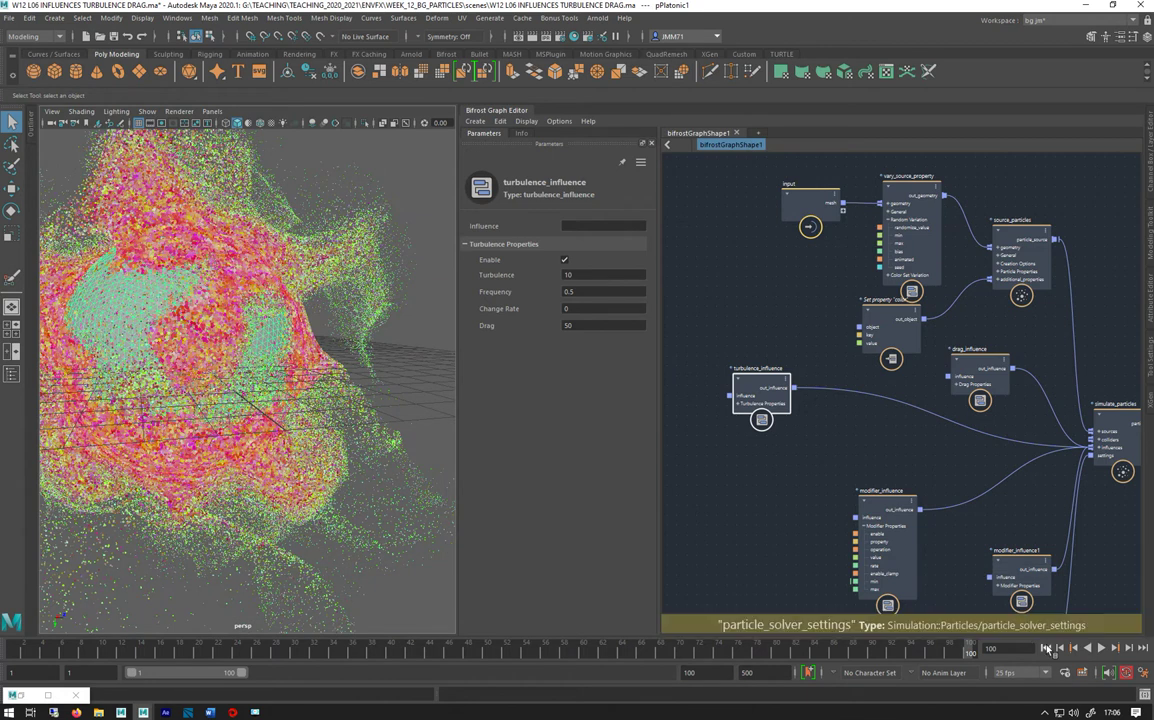
{"action": "left_click_drag", "start_coordinate": [250, 348], "coordinate": [397, 405], "text": "alt"}
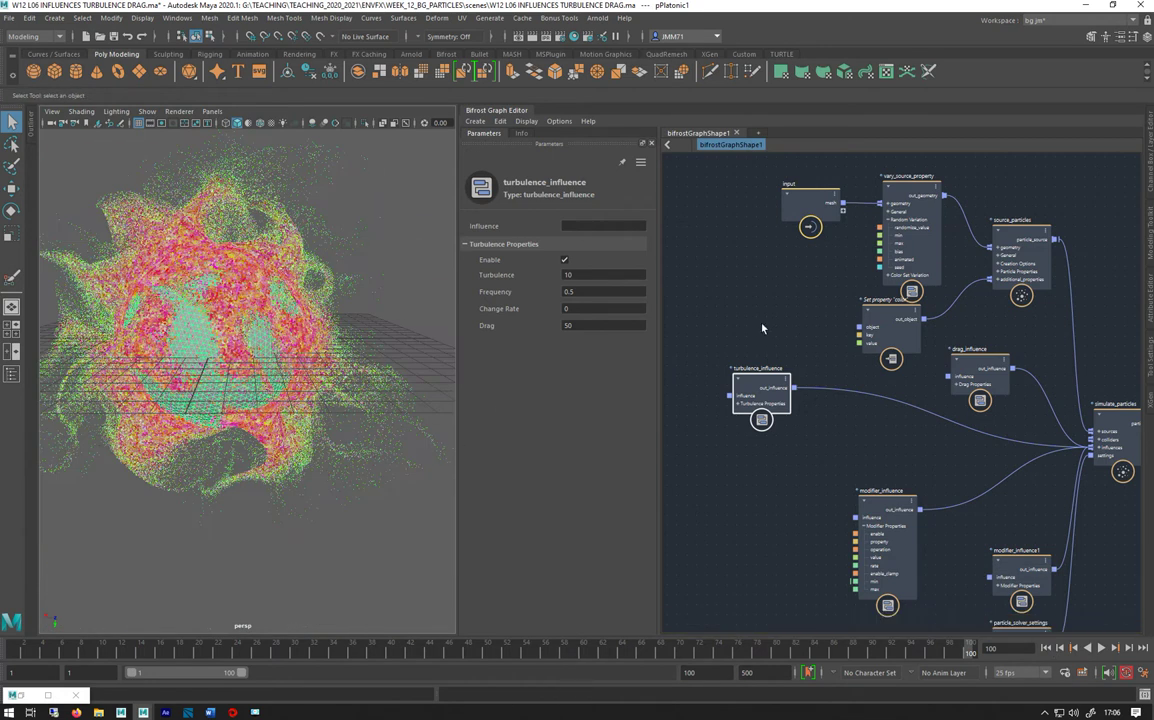
{"action": "right_click_drag", "start_coordinate": [762, 328], "coordinate": [907, 406], "text": "alt"}
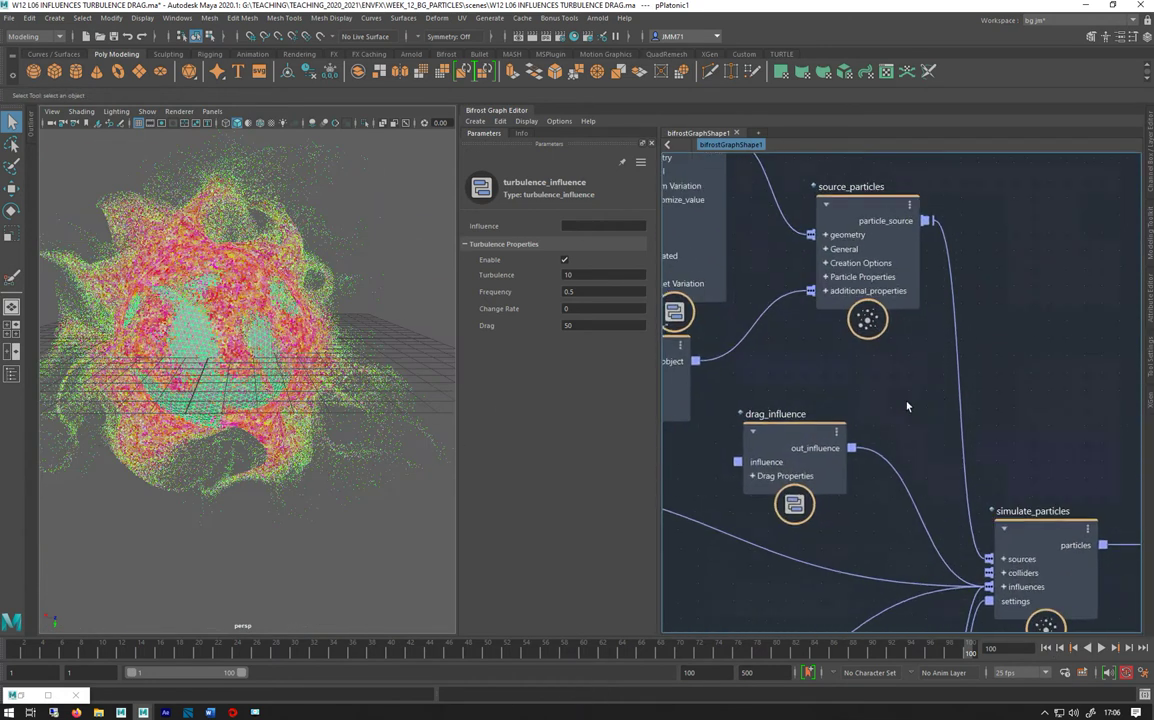
{"action": "left_click", "coordinate": [863, 316]}
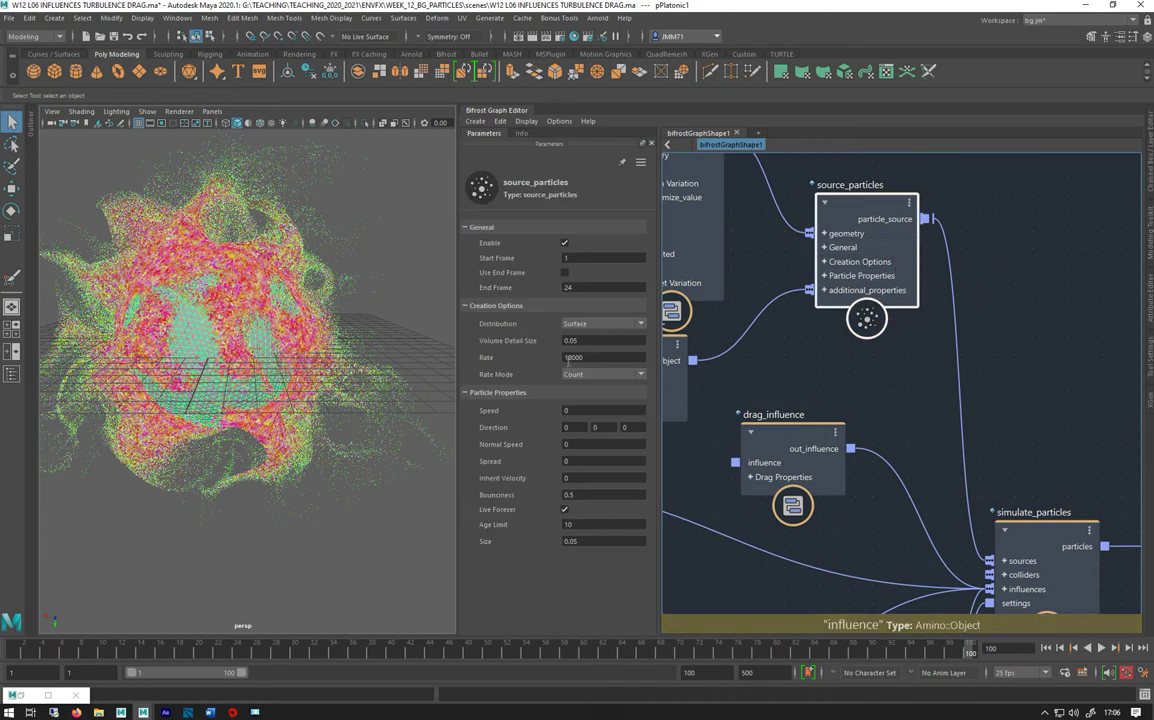
- Frame the simulate_particles, file_cache and output nodes in the Bifrost graph
{"action": "right_click_drag", "start_coordinate": [172, 367], "coordinate": [218, 325], "text": "alt"}
{"action": "middle_click_drag", "start_coordinate": [989, 381], "coordinate": [643, 232], "text": "alt"}
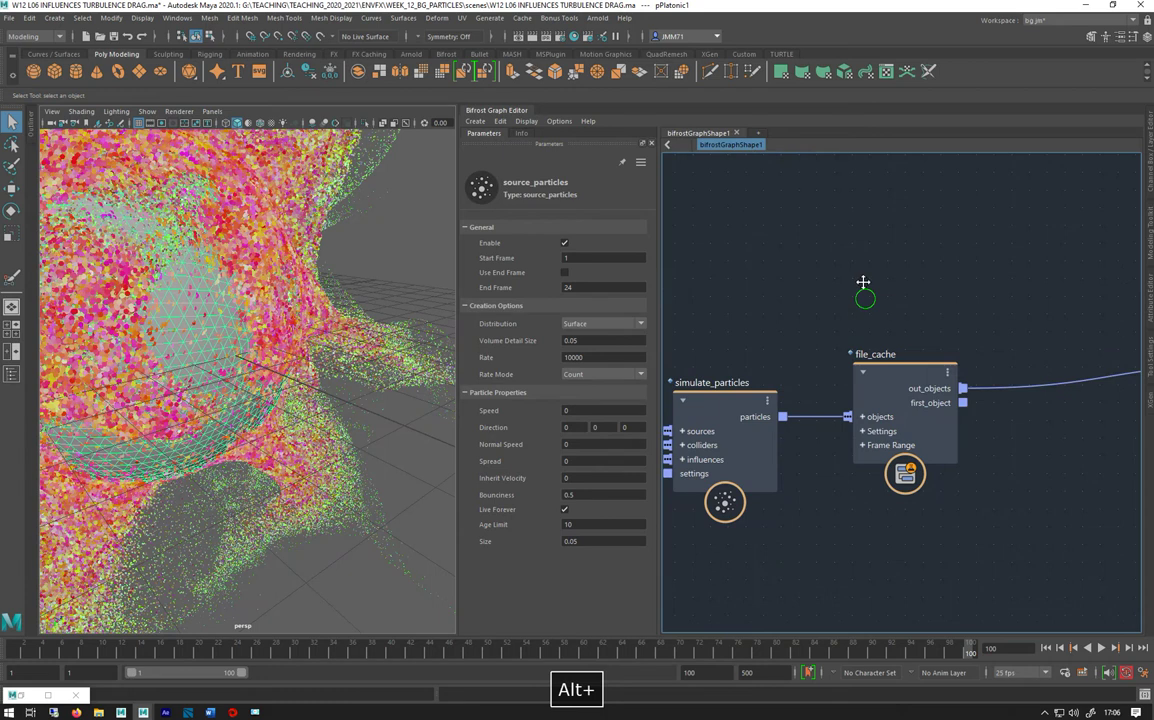
{"action": "middle_click_drag", "start_coordinate": [863, 283], "coordinate": [708, 229], "text": "alt"}
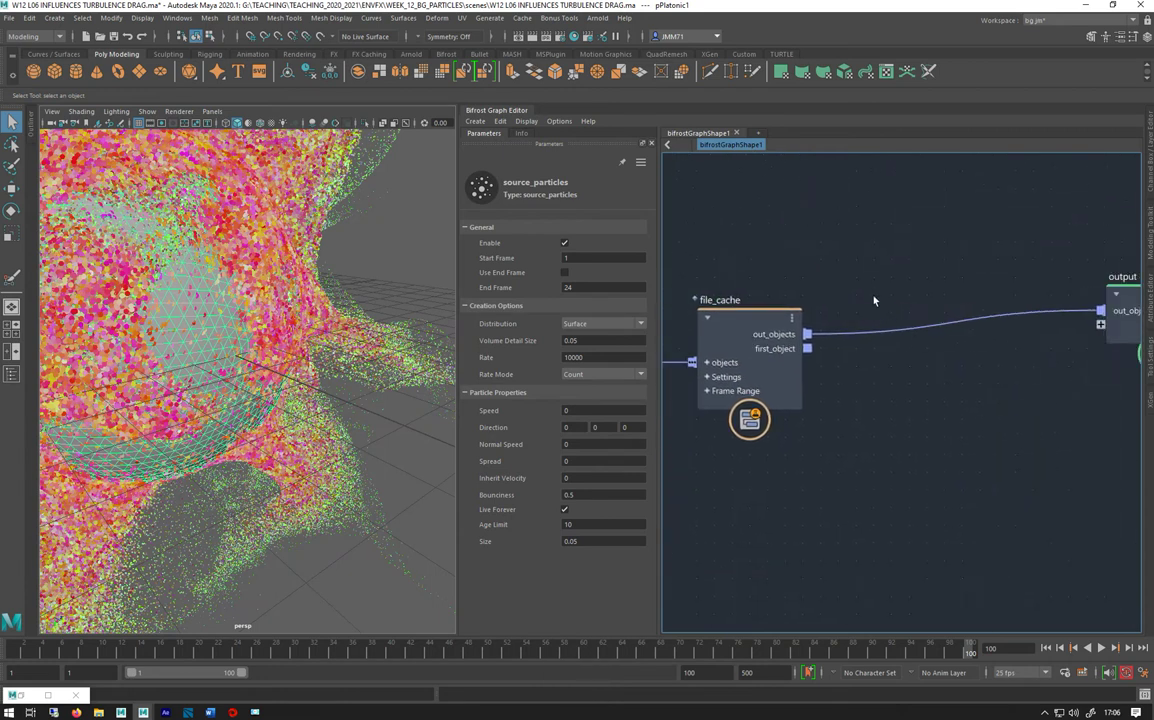
{"action": "middle_click_drag", "start_coordinate": [873, 301], "coordinate": [746, 258], "text": "alt"}
{"action": "middle_click_drag", "start_coordinate": [1038, 278], "coordinate": [878, 291], "text": "alt"}
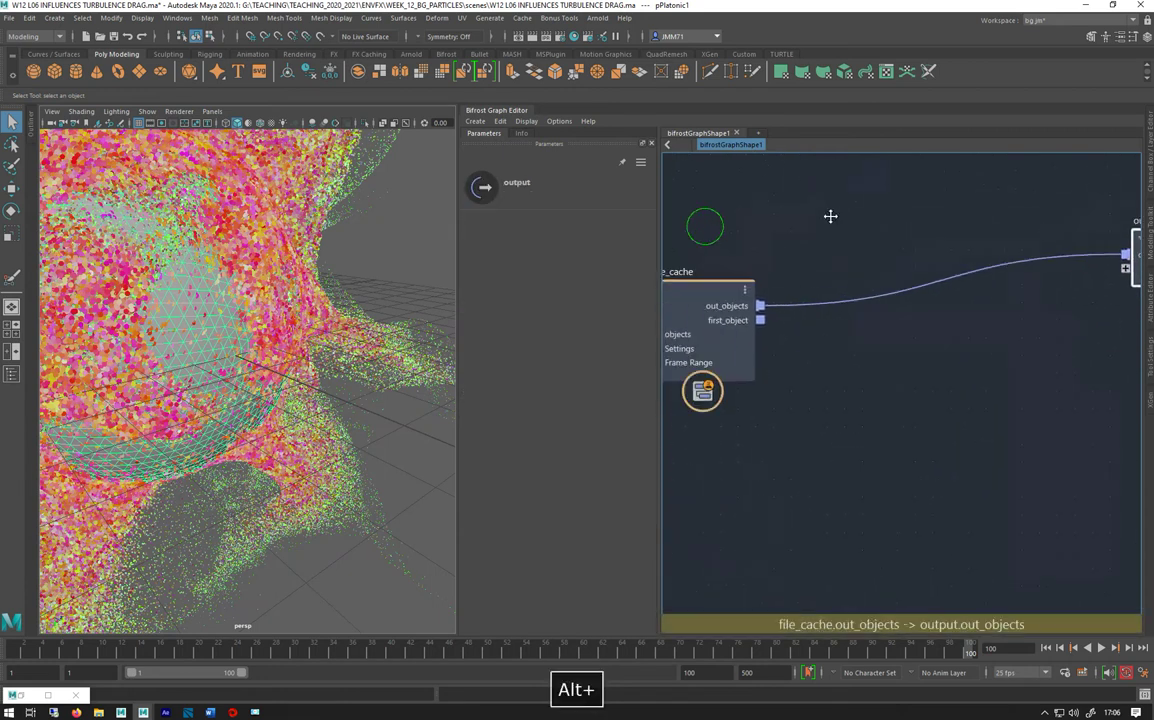
{"action": "middle_click_drag", "start_coordinate": [829, 216], "coordinate": [914, 404], "text": "alt"}
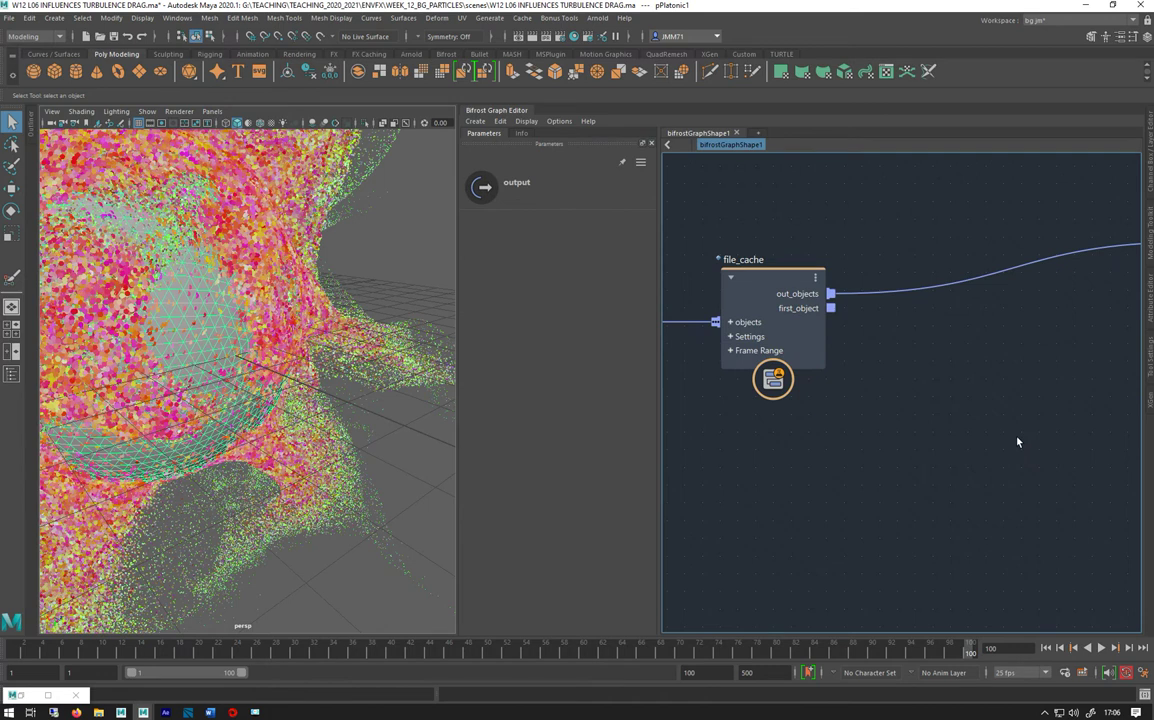
- Add an assign_material node and feed file_cache's out_objects into its geometry input
{"action": "key", "text": "Tab"}
{"action": "type", "text": "as"}
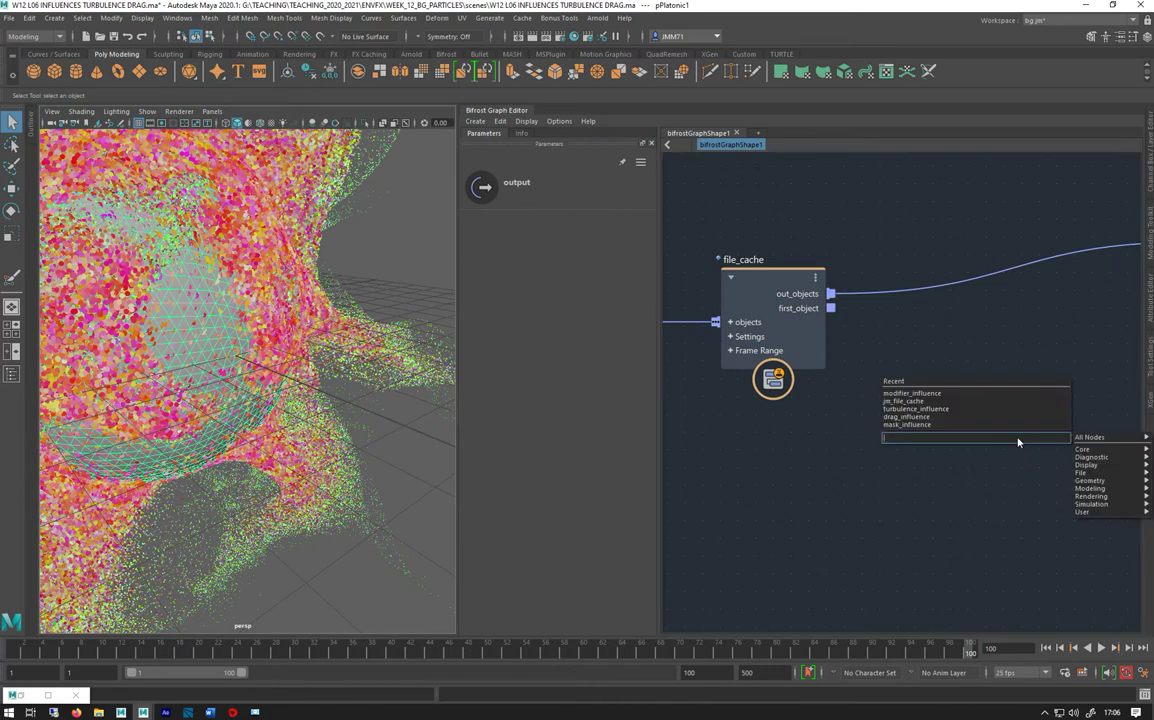
{"action": "type", "text": "s"}
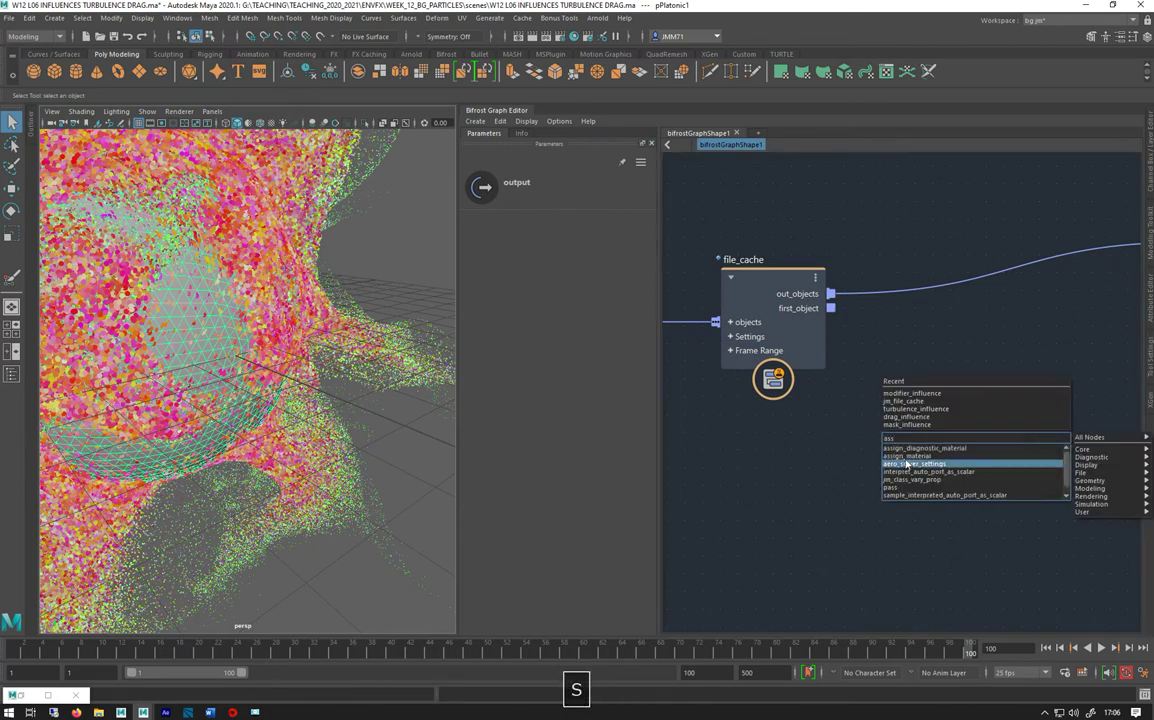
{"action": "key", "text": "Return"}
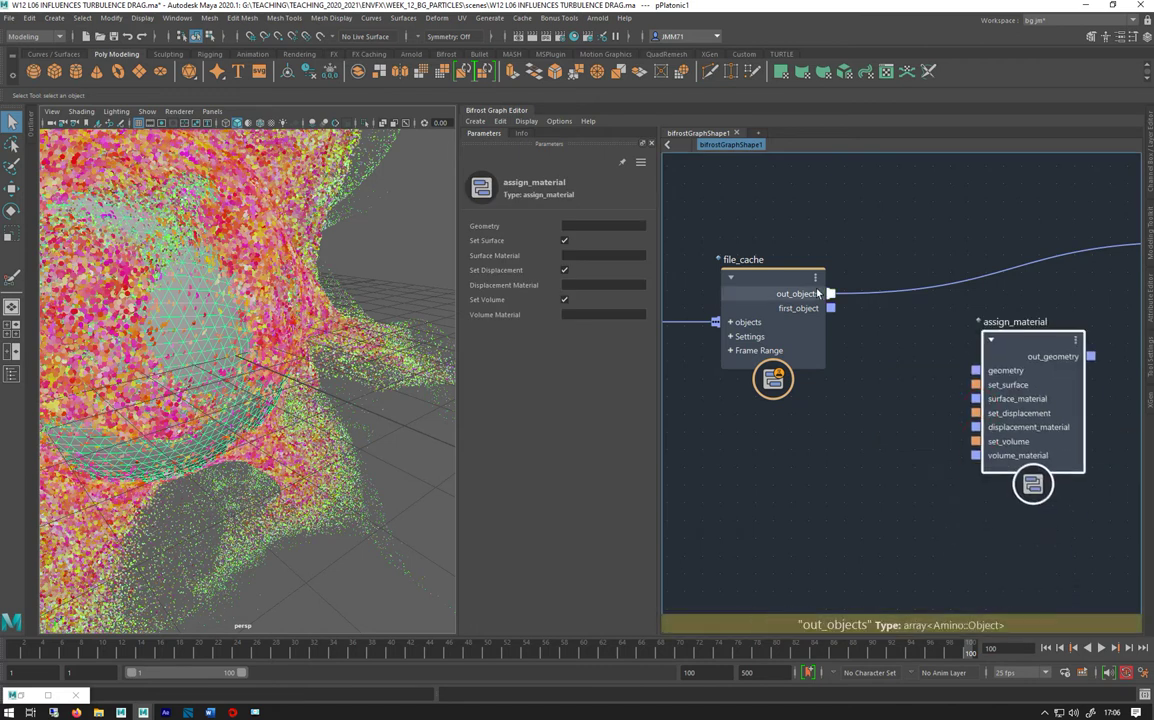
{"action": "left_click_drag", "start_coordinate": [829, 294], "coordinate": [989, 370]}
- Connect assign_material's out_geometry to the output node's out_objects
{"action": "middle_click_drag", "start_coordinate": [960, 329], "coordinate": [755, 335]}
{"action": "left_click_drag", "start_coordinate": [885, 362], "coordinate": [991, 248]}
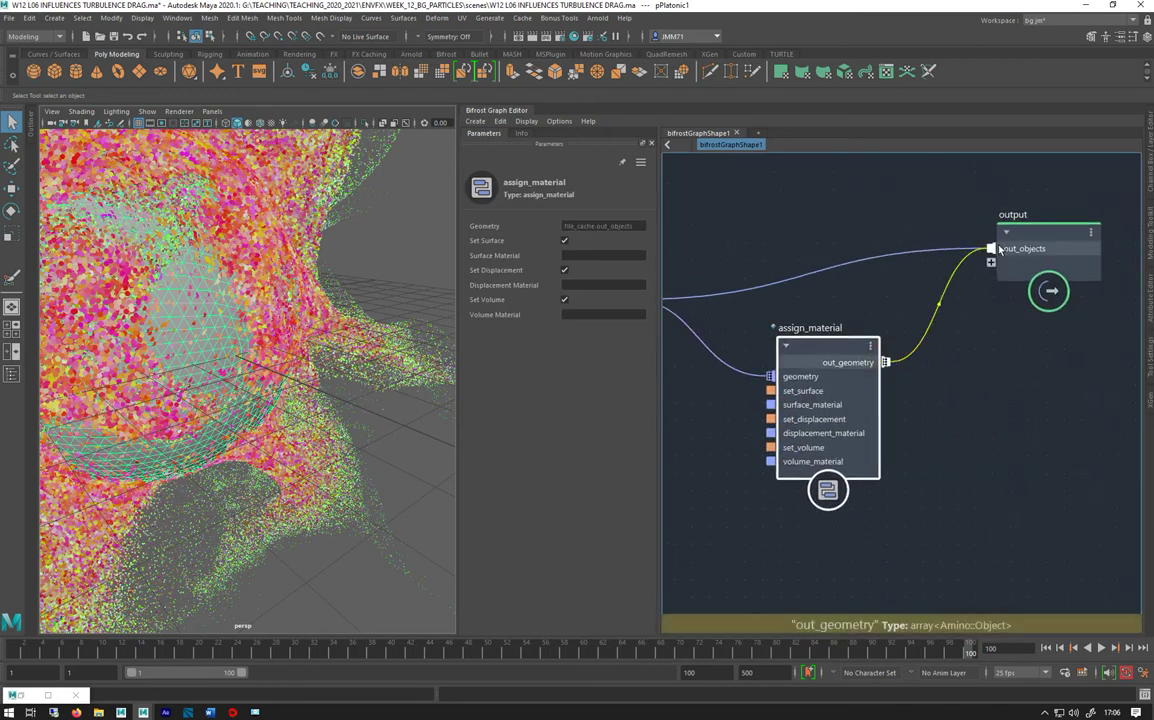
{"action": "middle_click_drag", "start_coordinate": [836, 233], "coordinate": [909, 209]}
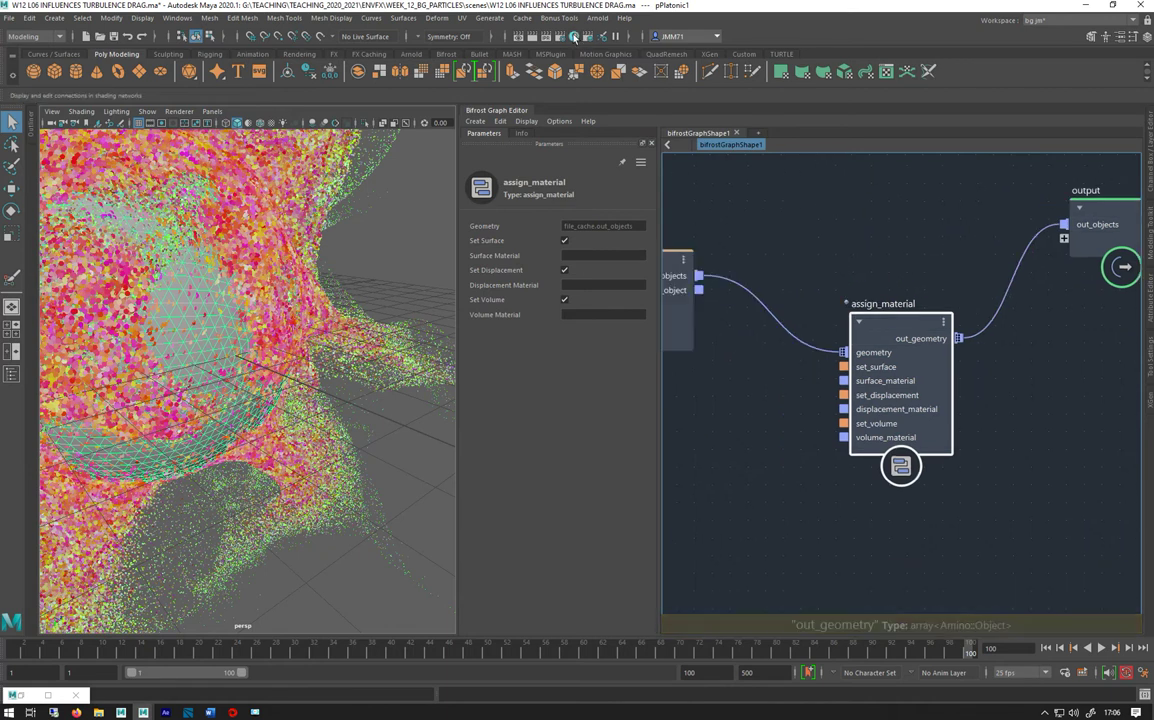
{"action": "left_click", "coordinate": [573, 36]}
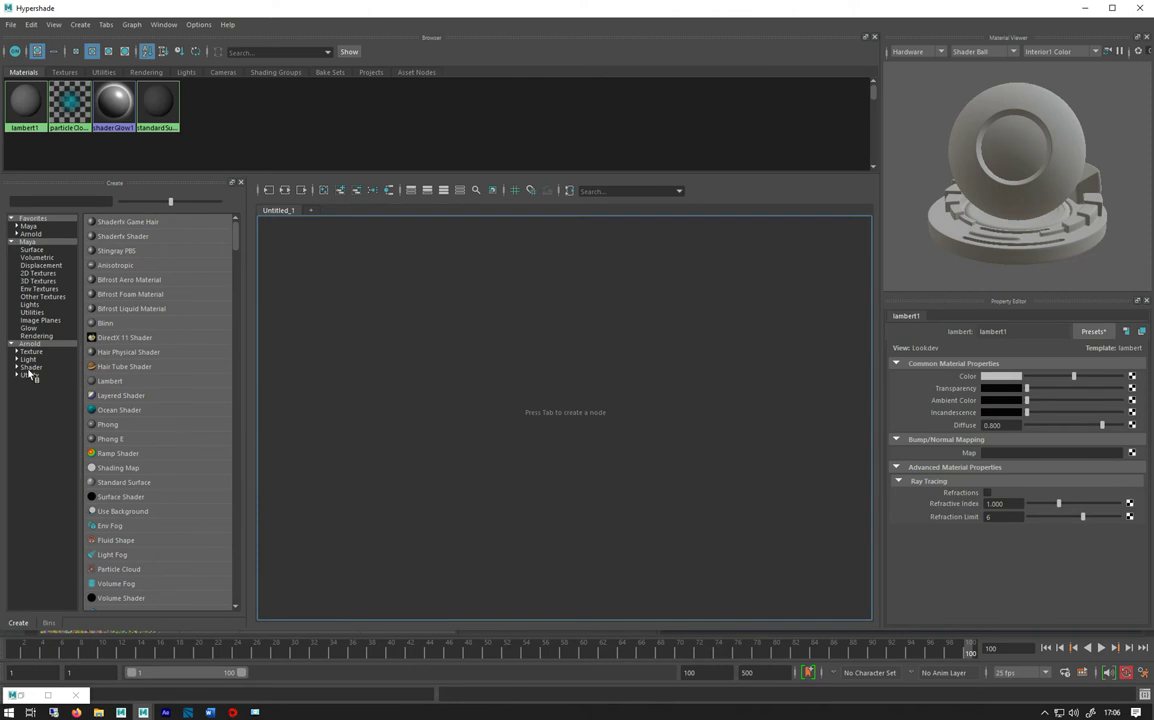
- Create a new aiStandardSurface material from the Arnold shaders in Hypershade
{"action": "left_click", "coordinate": [30, 367]}
{"action": "left_click", "coordinate": [128, 425]}
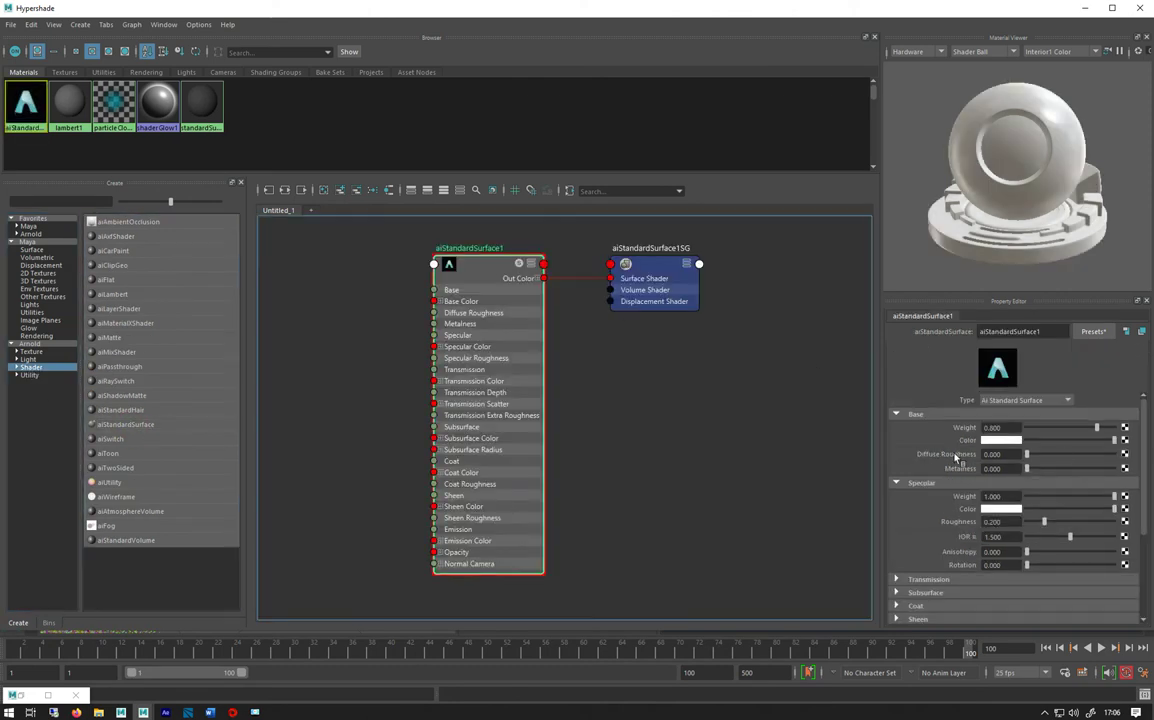
{"action": "middle_click_drag", "start_coordinate": [322, 358], "coordinate": [446, 343], "text": "alt"}
- Add an aiUserDataColor node and place it left of the material
{"action": "key", "text": "Tab"}
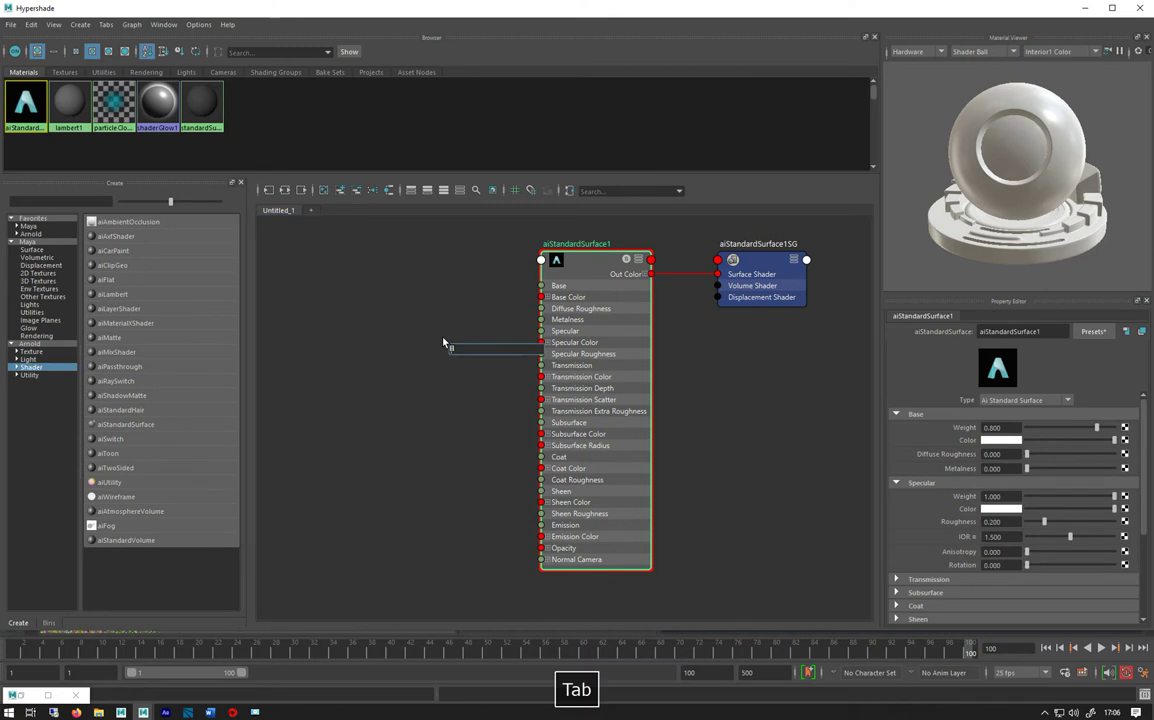
{"action": "type", "text": "u"}
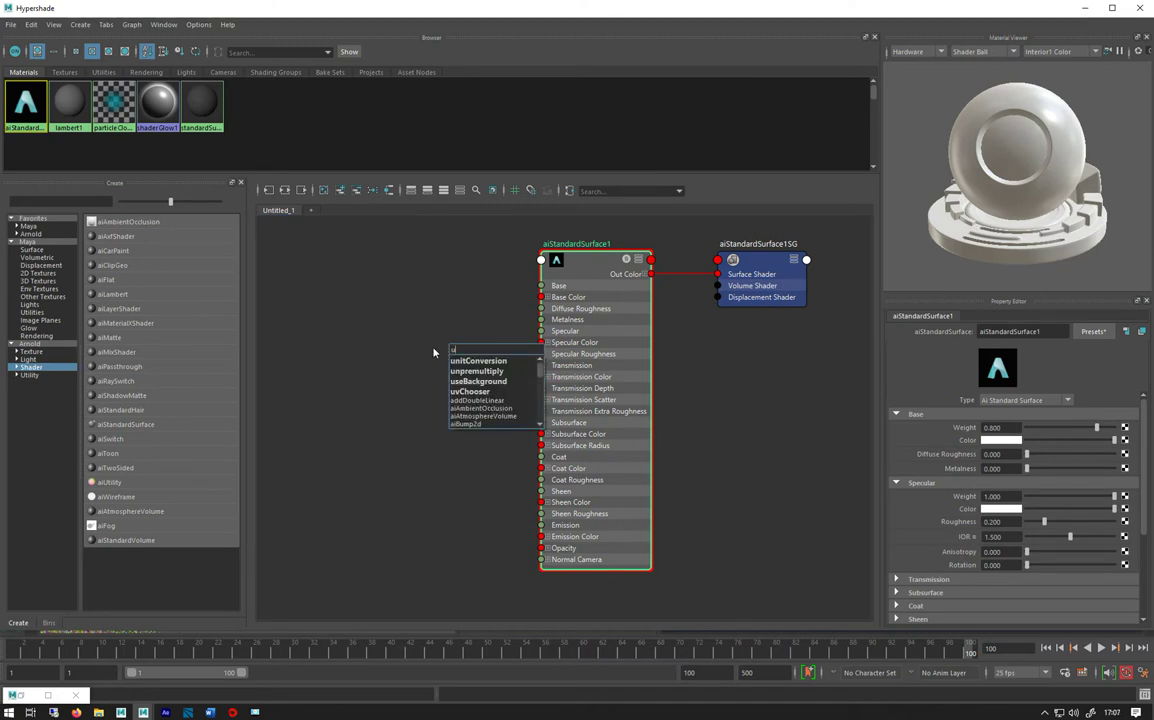
{"action": "type", "text": "ser"}
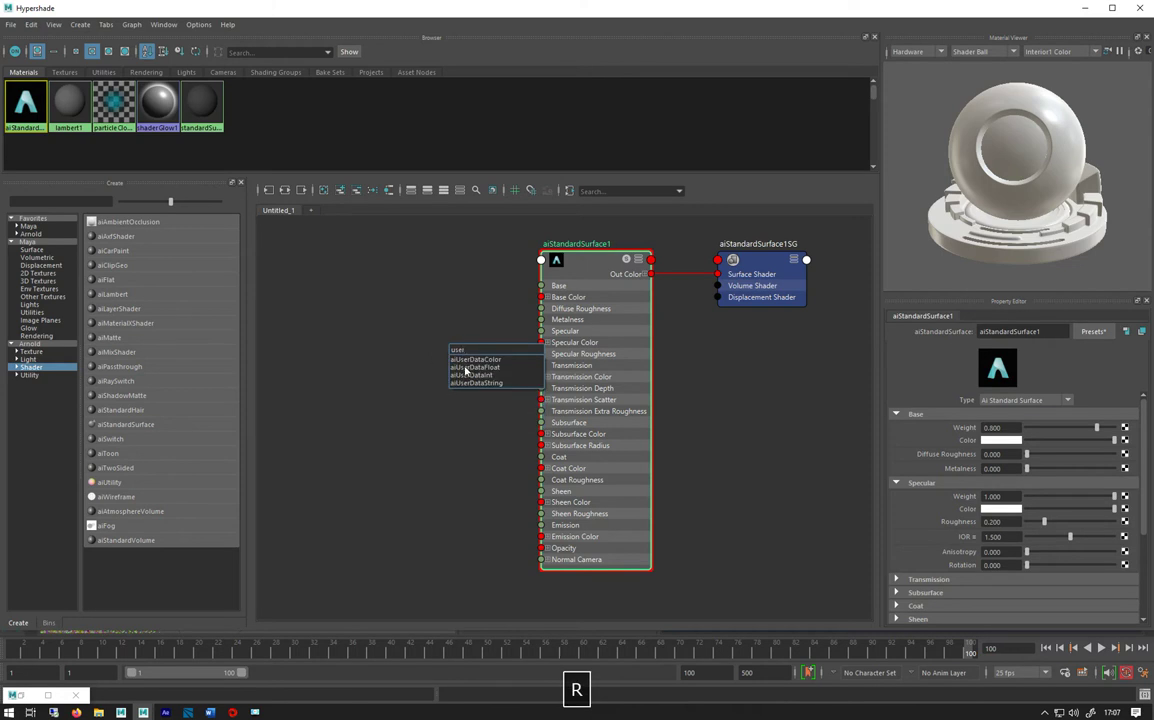
{"action": "key", "text": "Return"}
{"action": "left_click_drag", "start_coordinate": [485, 362], "coordinate": [374, 364]}
- Copy the key name 'color' from the set_property node's Key field
{"action": "left_click", "coordinate": [1084, 9]}
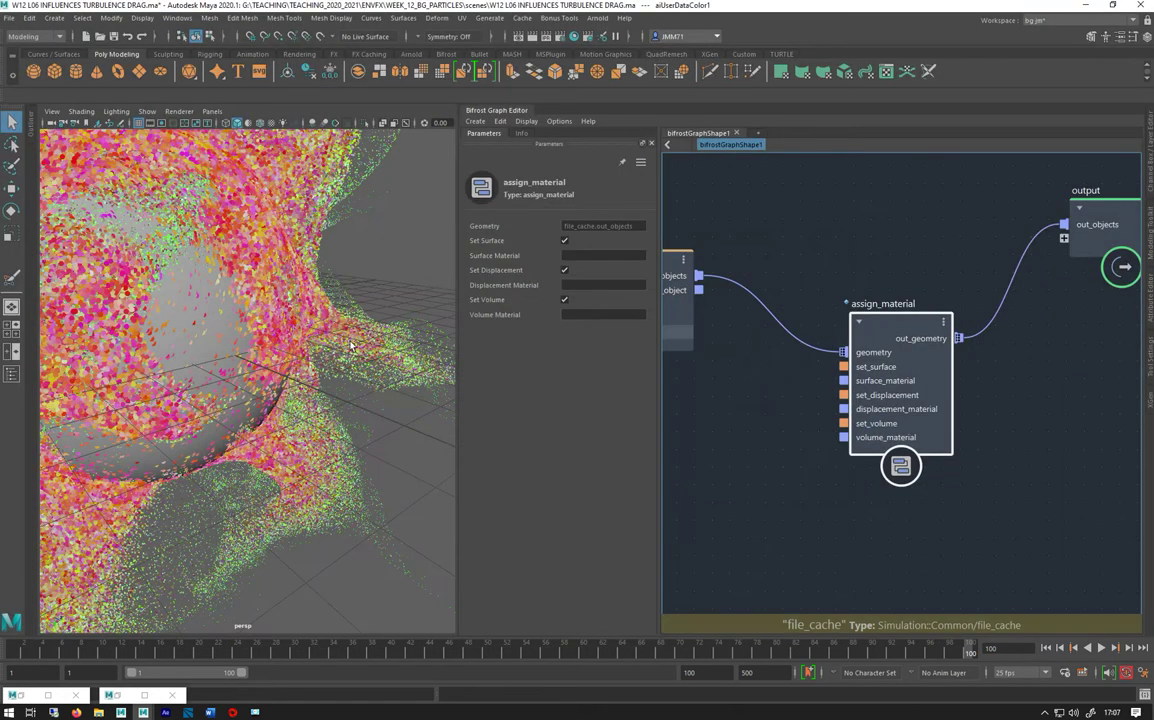
{"action": "middle_click_drag", "start_coordinate": [747, 234], "coordinate": [967, 298]}
{"action": "middle_click_drag", "start_coordinate": [700, 250], "coordinate": [979, 304]}
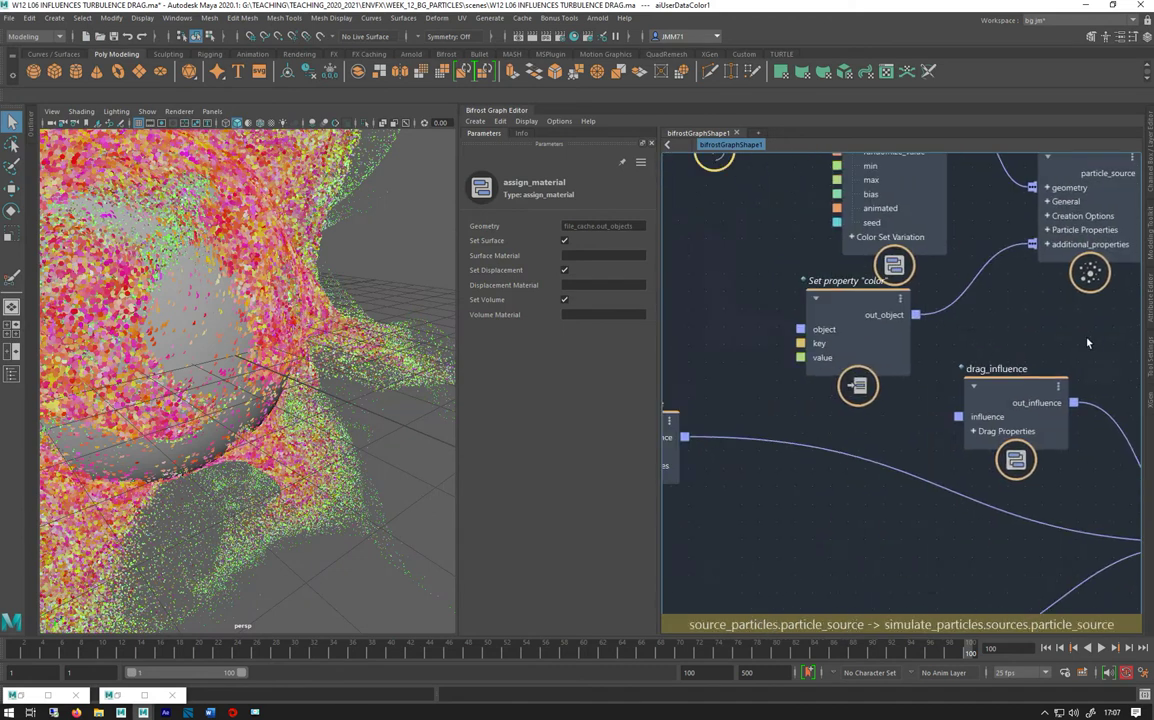
{"action": "left_click", "coordinate": [865, 300]}
{"action": "left_click", "coordinate": [593, 252]}
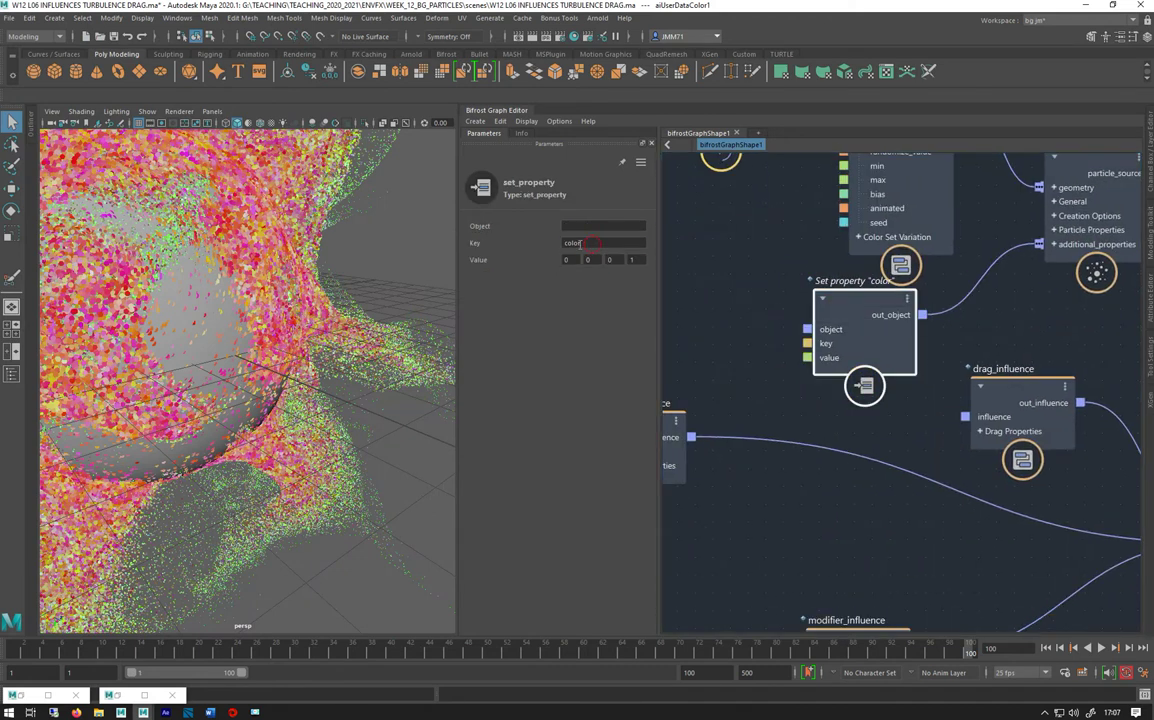
{"action": "left_click_drag", "start_coordinate": [578, 243], "coordinate": [445, 237]}
{"action": "key", "text": "ctrl+c"}
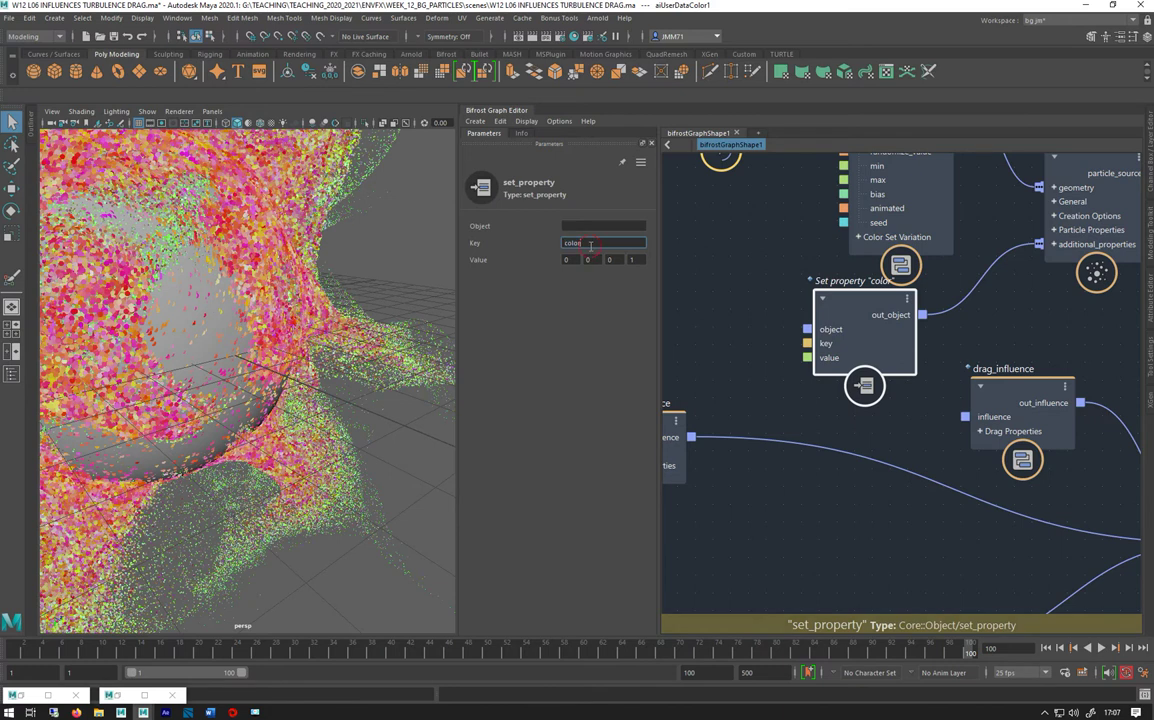
{"action": "middle_click_drag", "start_coordinate": [760, 301], "coordinate": [780, 330]}
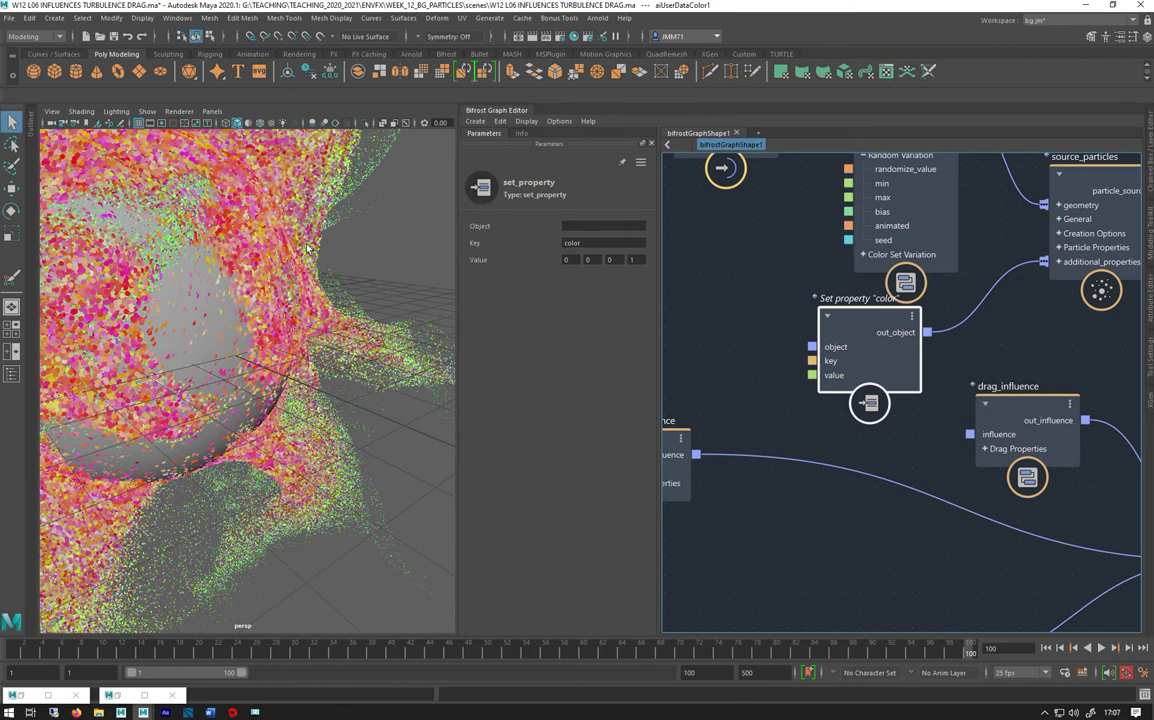
{"action": "middle_click_drag", "start_coordinate": [1090, 355], "coordinate": [770, 160]}
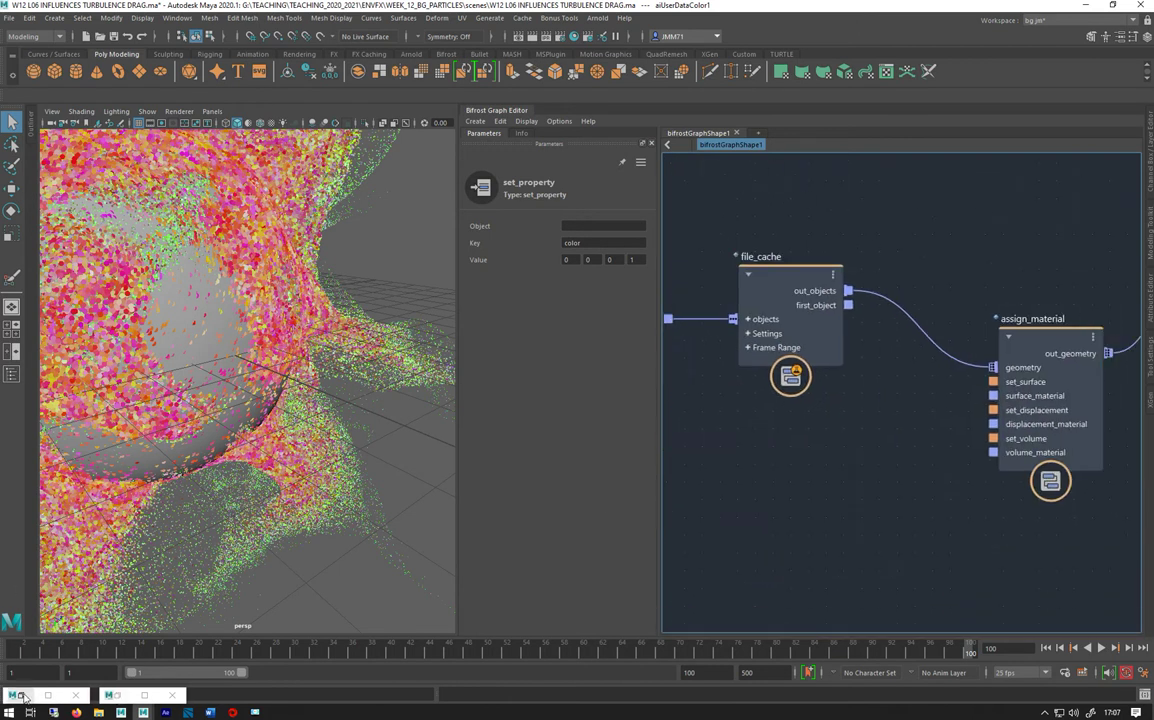
- Set aiUserDataColor1's attribute to 'color' and wire its Out Color into Emission Color
{"action": "left_click", "coordinate": [111, 696]}
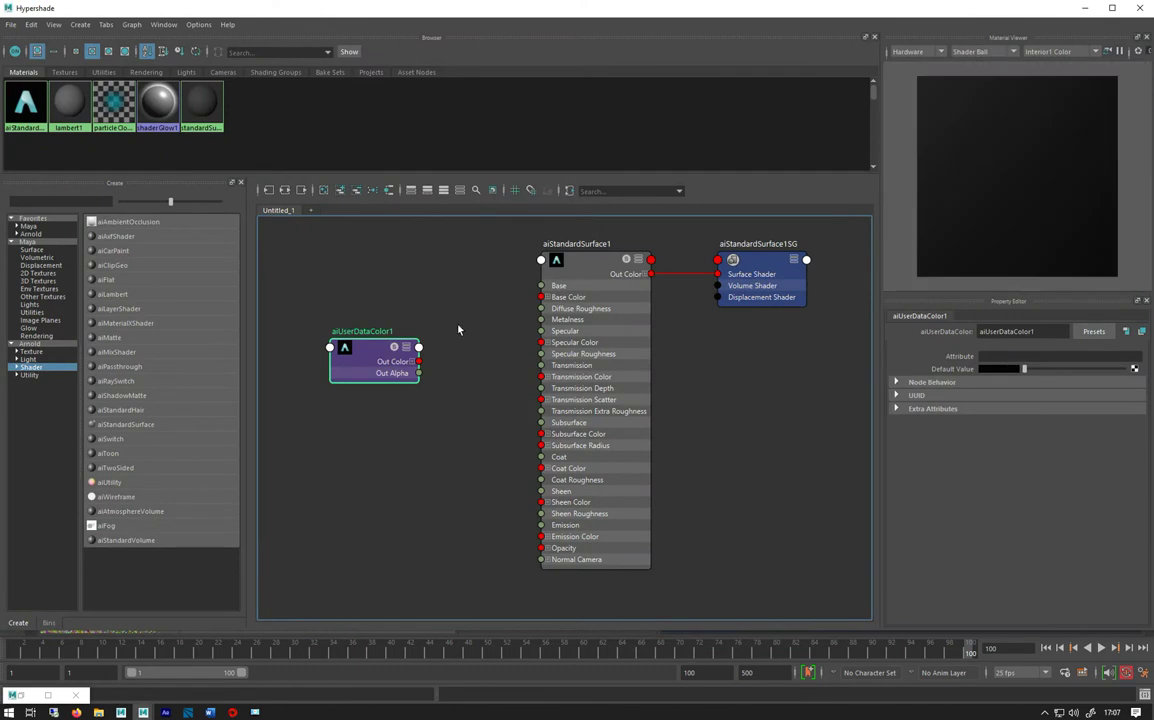
{"action": "left_click", "coordinate": [1016, 355]}
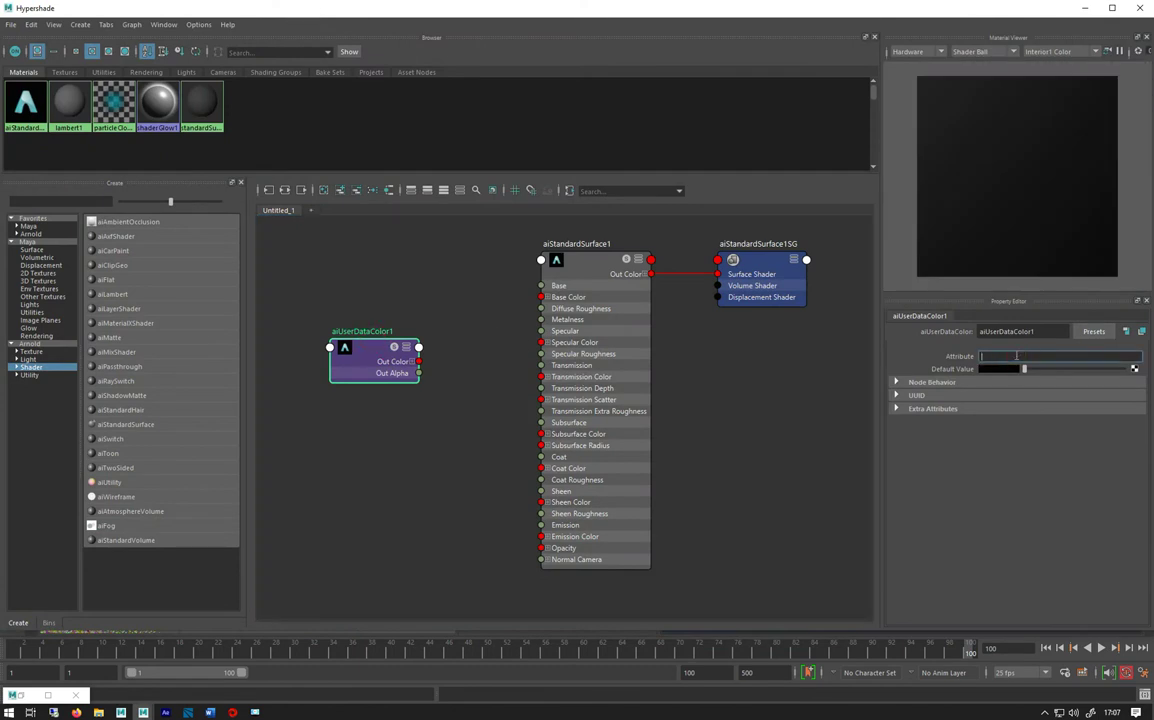
{"action": "key", "text": "ctrl+v"}
{"action": "key", "text": "Return"}
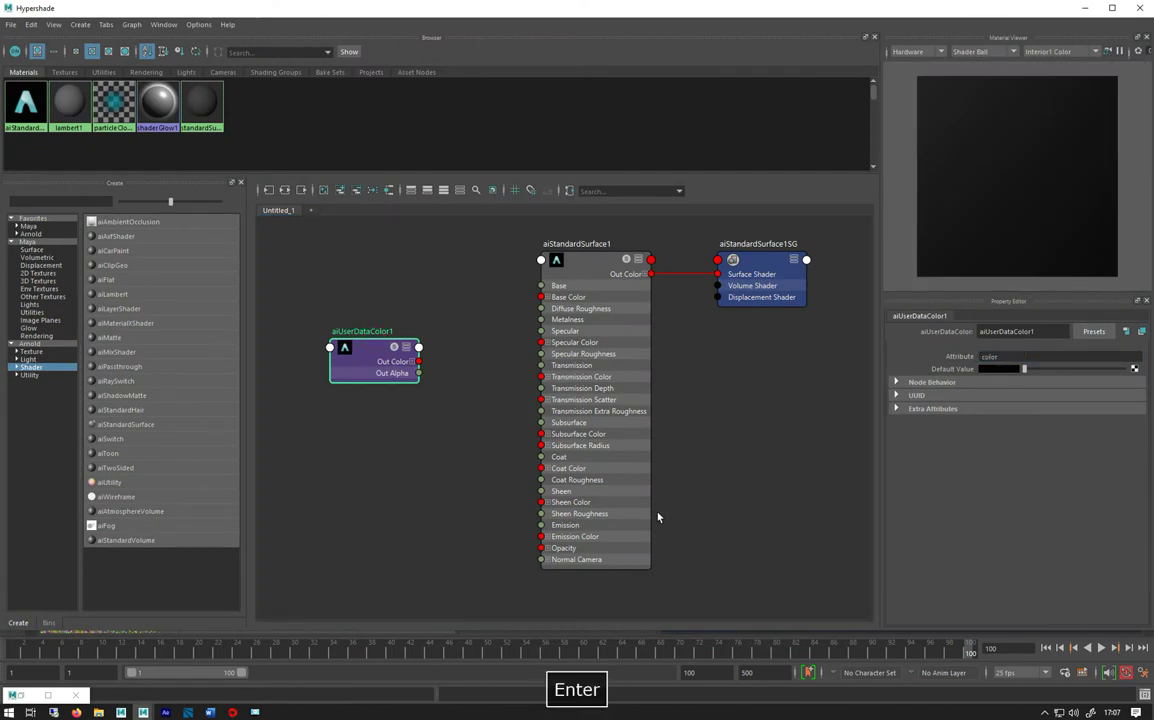
{"action": "left_click_drag", "start_coordinate": [386, 374], "coordinate": [372, 367]}
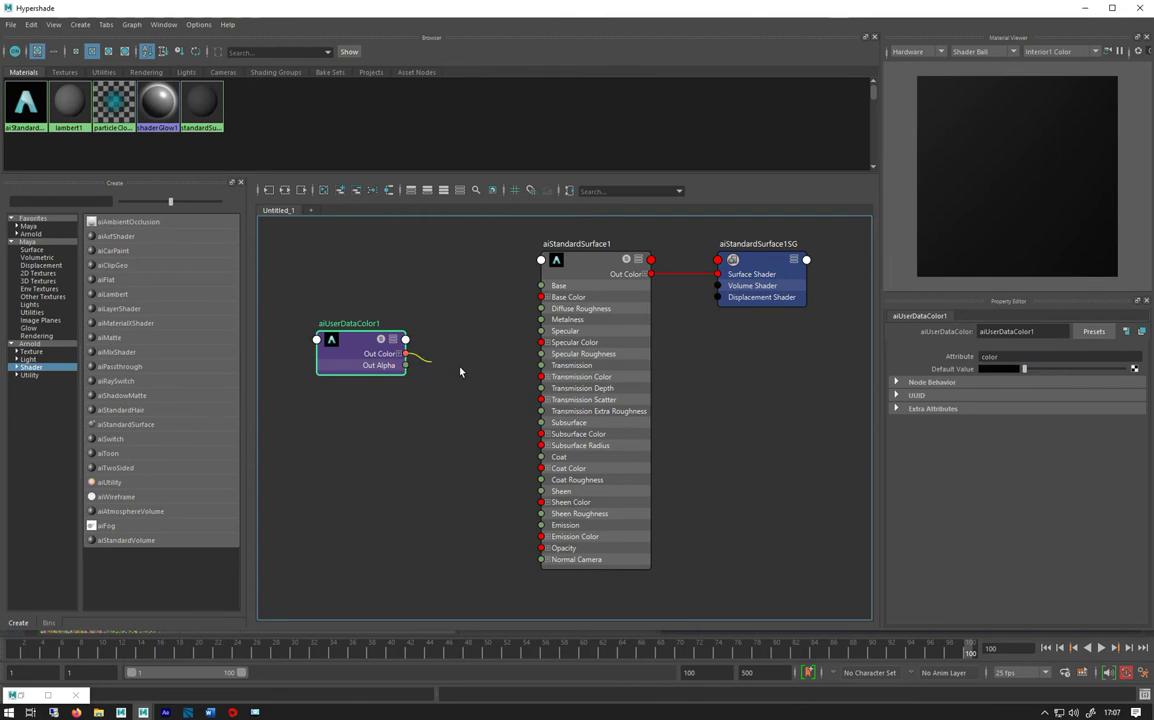
{"action": "left_click_drag", "start_coordinate": [460, 372], "coordinate": [541, 537]}
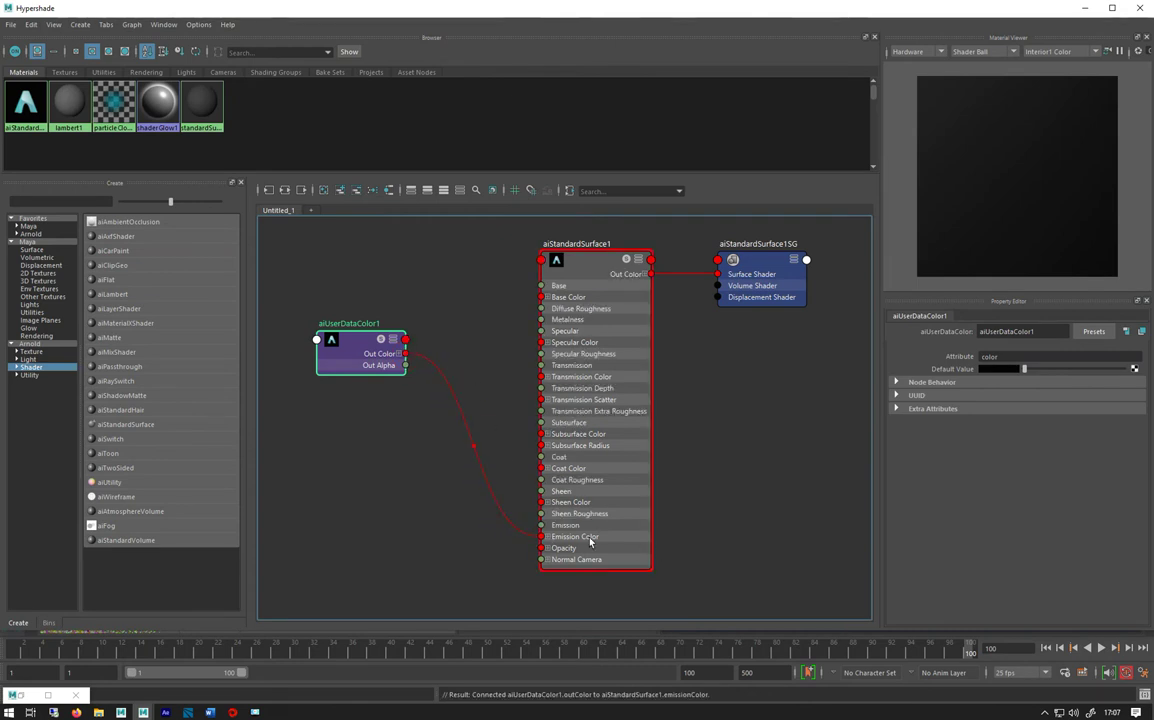
- Set aiStandardSurface1's emission weight to 1 and specular weight to 0
{"action": "left_click", "coordinate": [576, 527]}
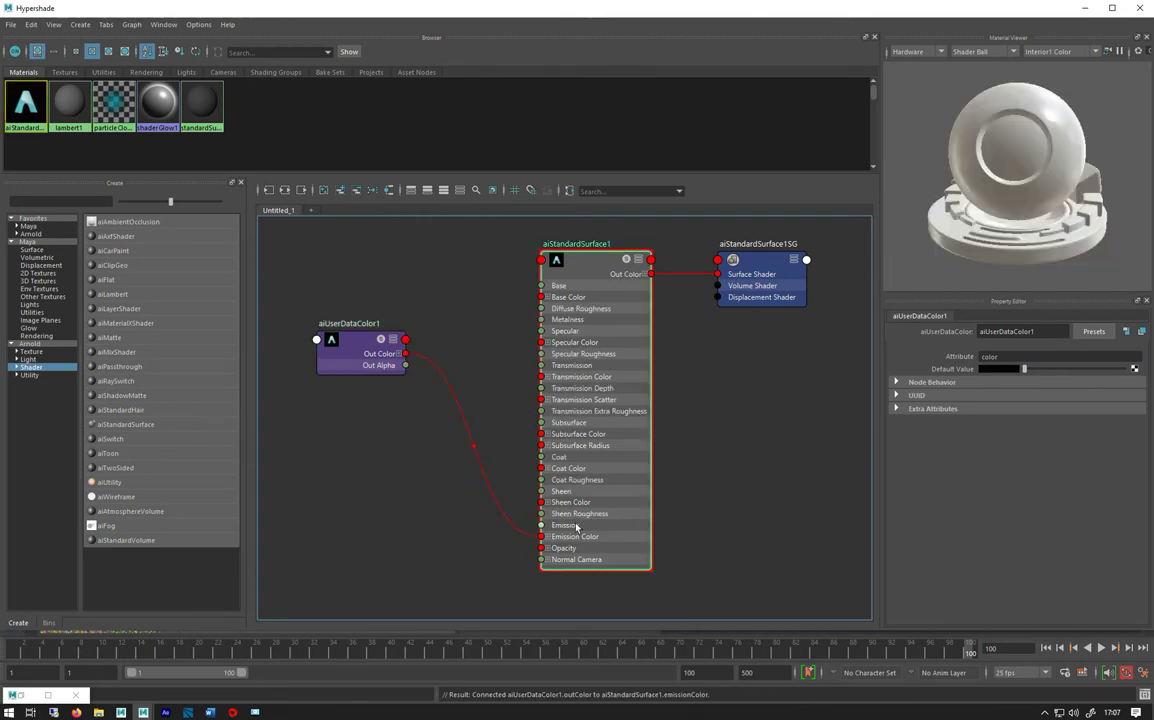
{"action": "scroll", "coordinate": [925, 531], "scroll_direction": "down", "scroll_amount": 5}
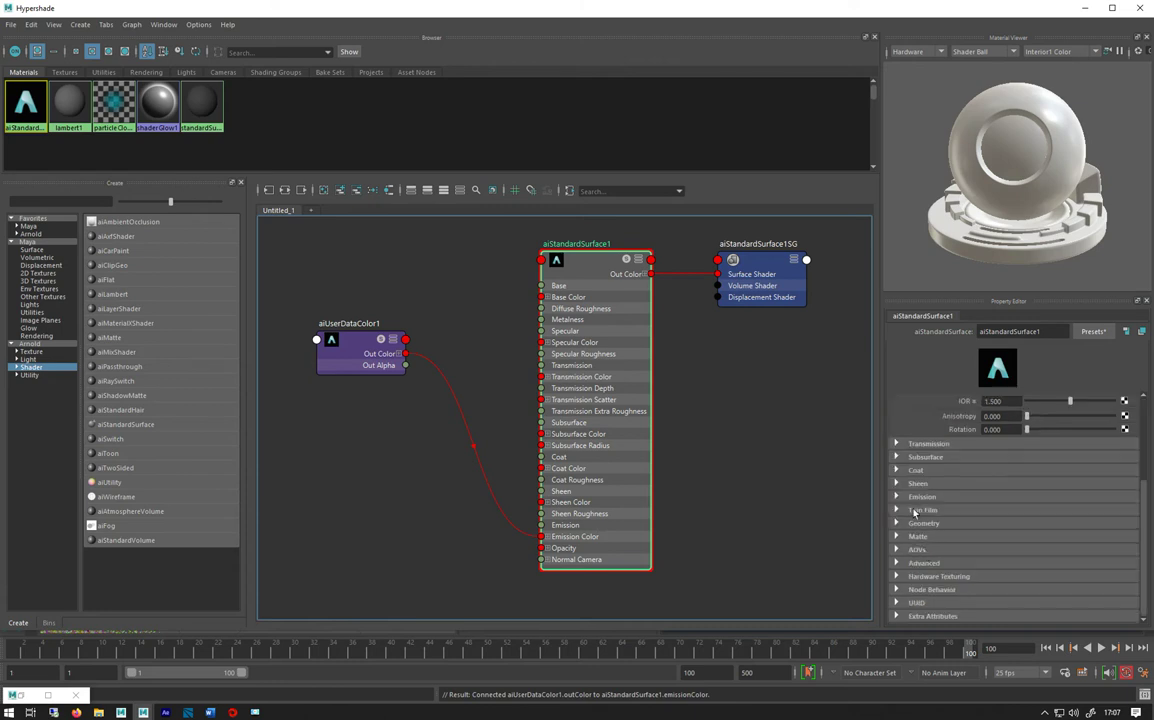
{"action": "left_click", "coordinate": [912, 497]}
{"action": "left_click", "coordinate": [992, 510]}
{"action": "type", "text": "1"}
{"action": "key", "text": "Return"}
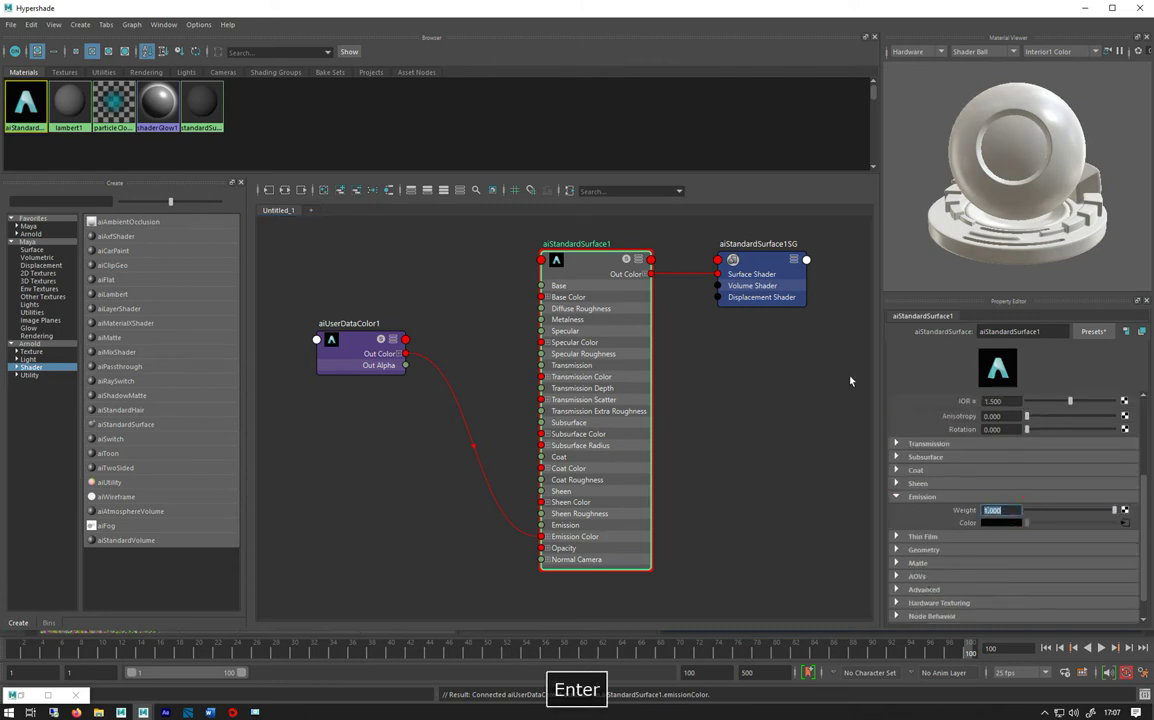
{"action": "scroll", "coordinate": [952, 448], "scroll_direction": "up", "scroll_amount": 3}
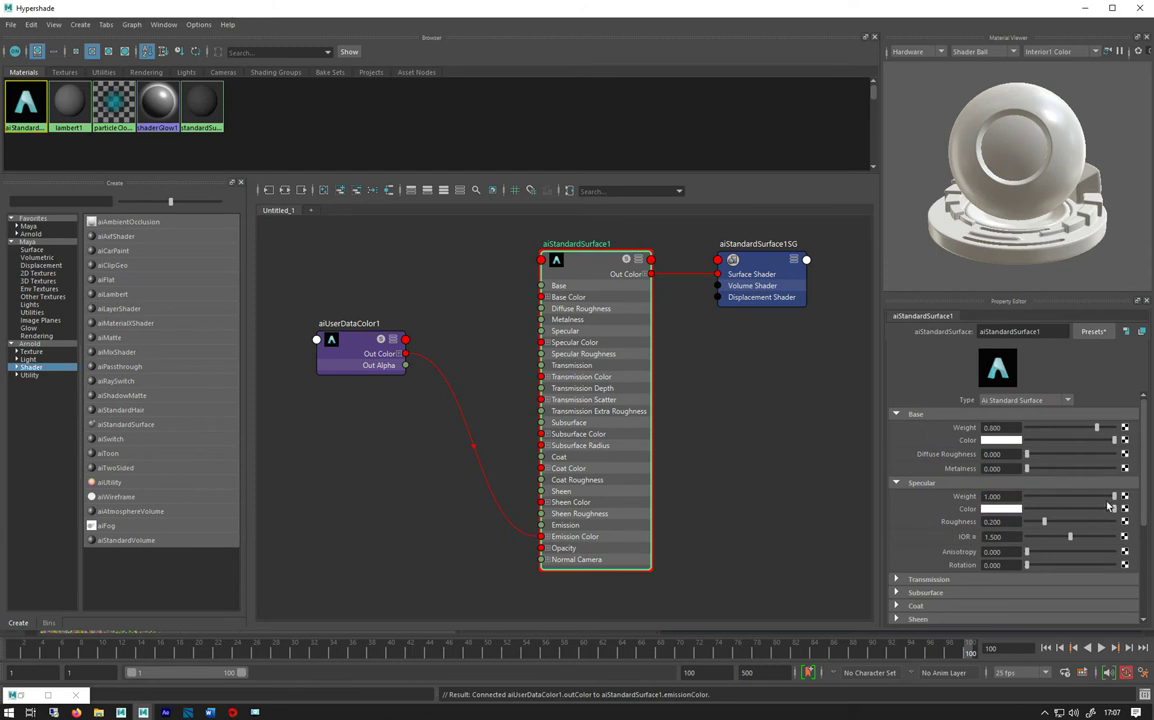
{"action": "left_click_drag", "start_coordinate": [1110, 498], "coordinate": [834, 472]}
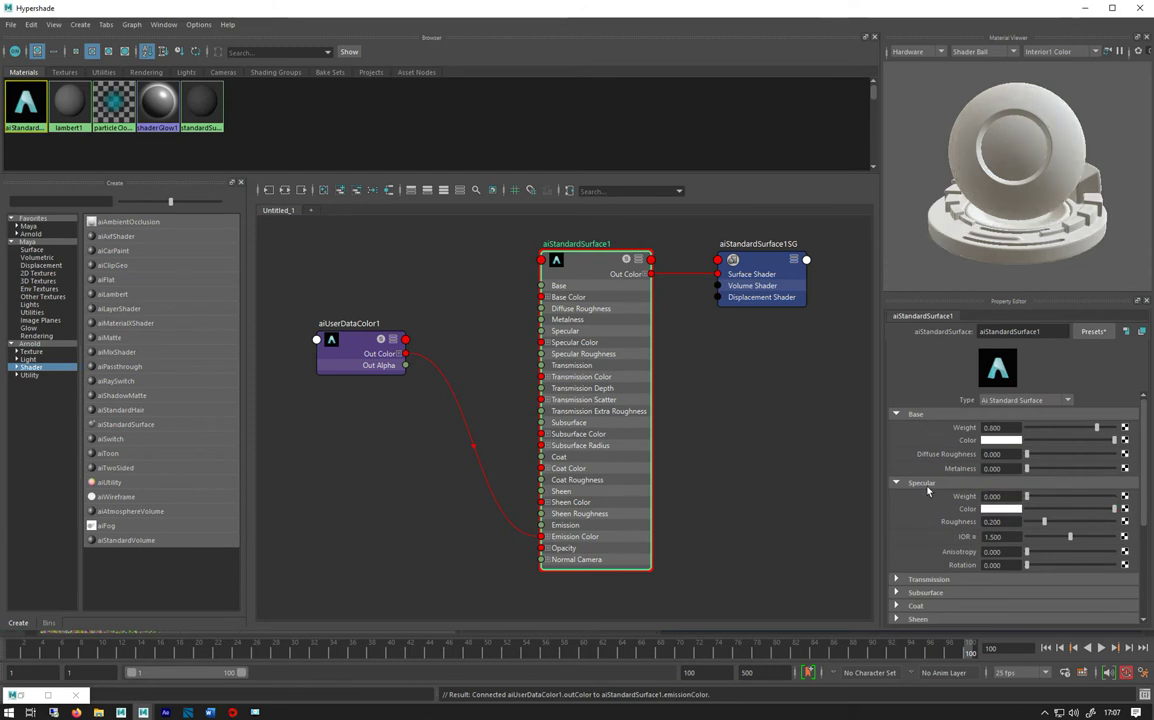
- Drop aiStandardSurface1 into the Bifrost graph and connect its material_reference to surface_material
{"action": "left_click", "coordinate": [1087, 9]}
{"action": "left_click_drag", "start_coordinate": [597, 13], "coordinate": [181, 79]}
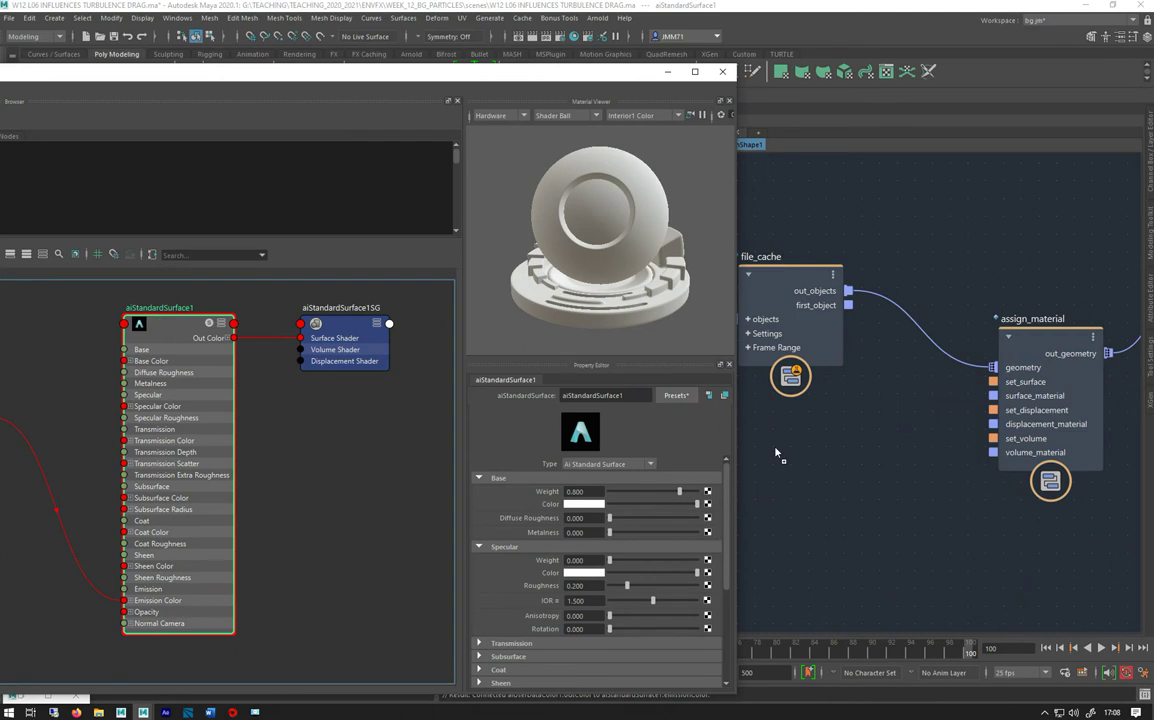
{"action": "middle_click_drag", "start_coordinate": [775, 455], "coordinate": [776, 458]}
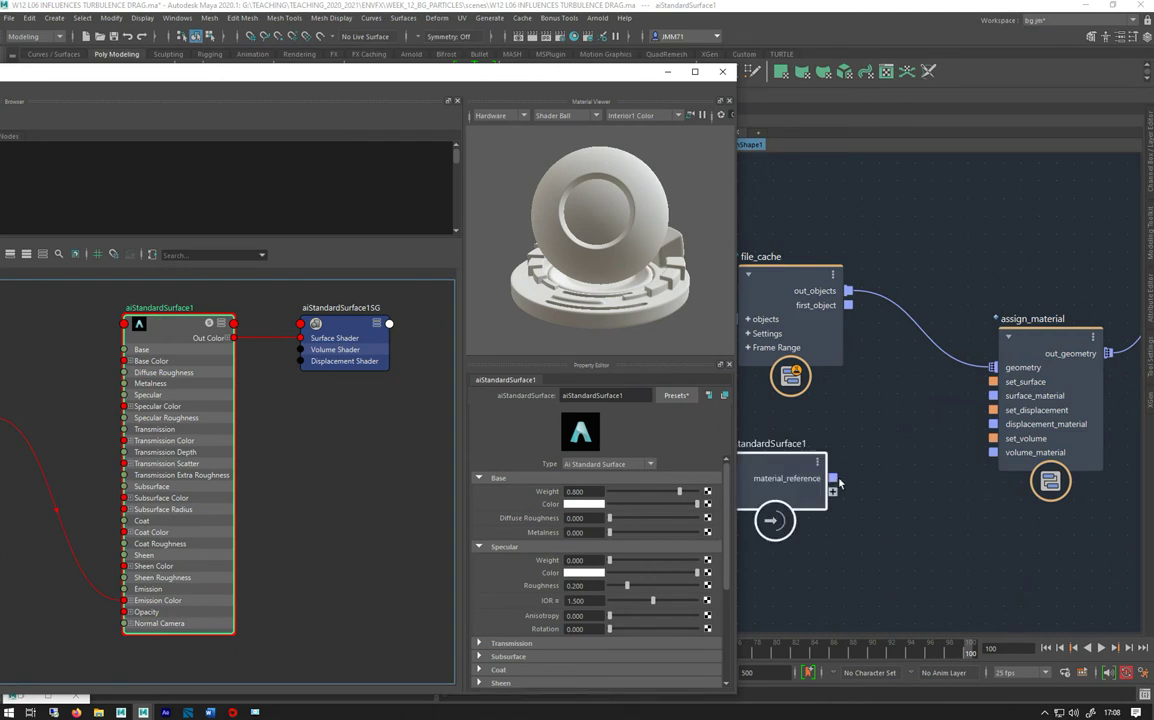
{"action": "left_click_drag", "start_coordinate": [836, 480], "coordinate": [1001, 401]}
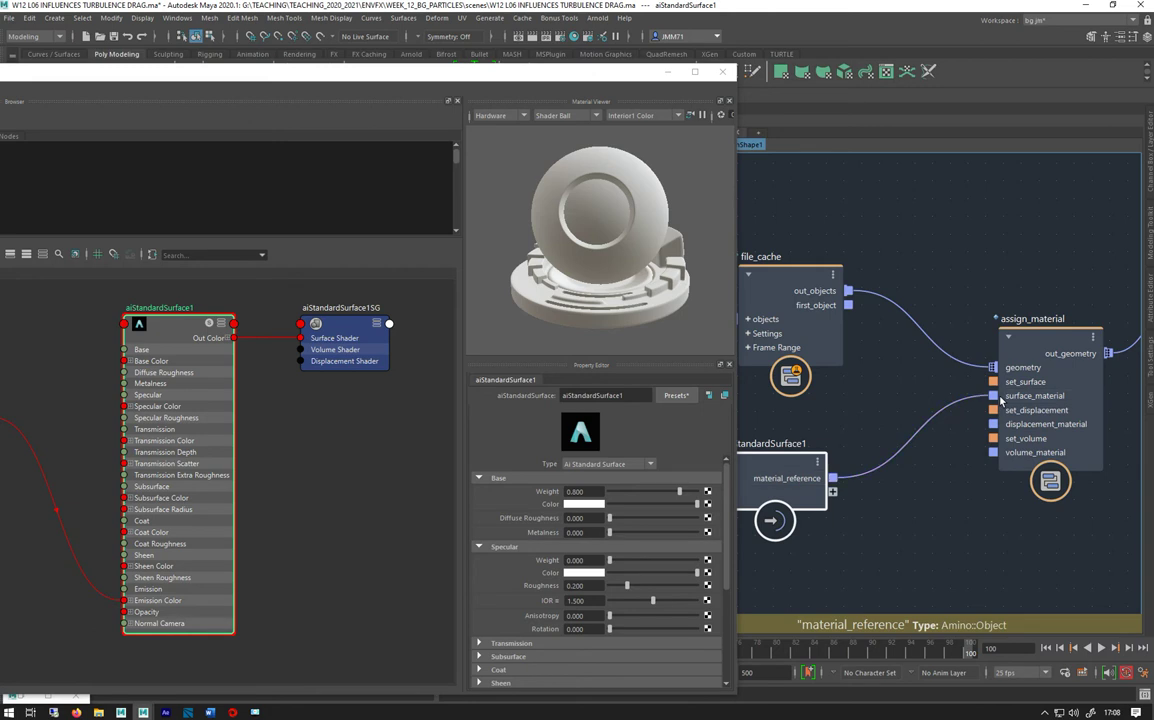
{"action": "left_click", "coordinate": [667, 73]}
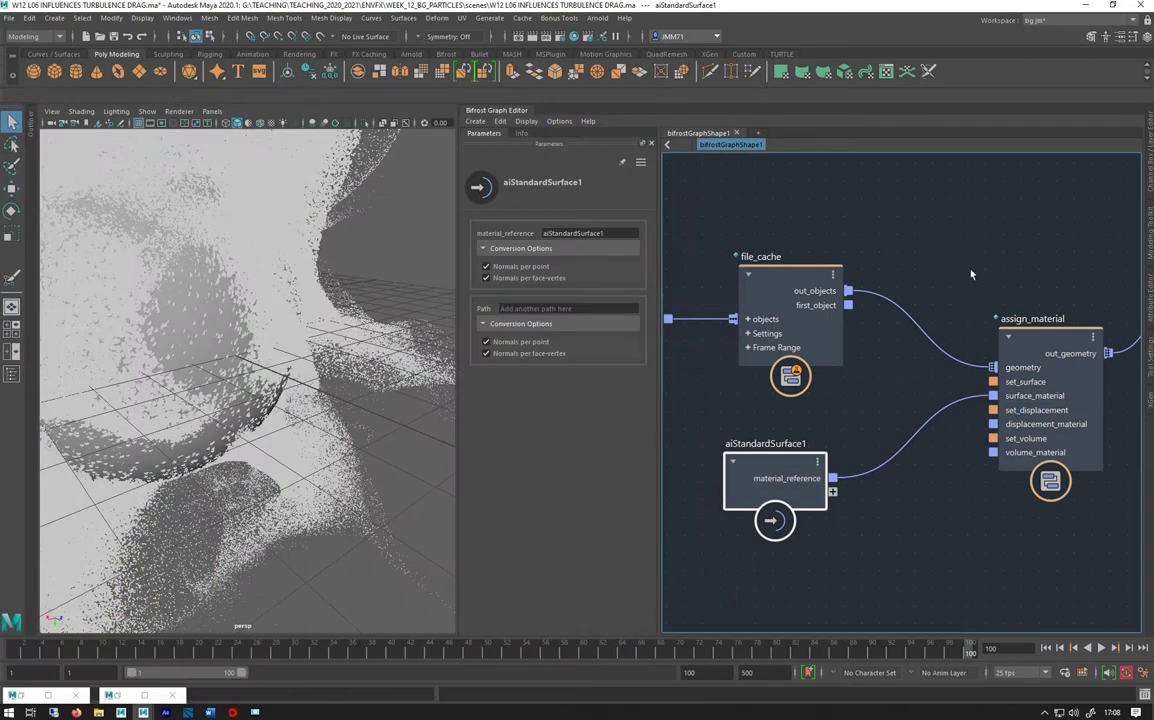
{"action": "left_click_drag", "start_coordinate": [330, 388], "coordinate": [263, 386], "text": "alt"}
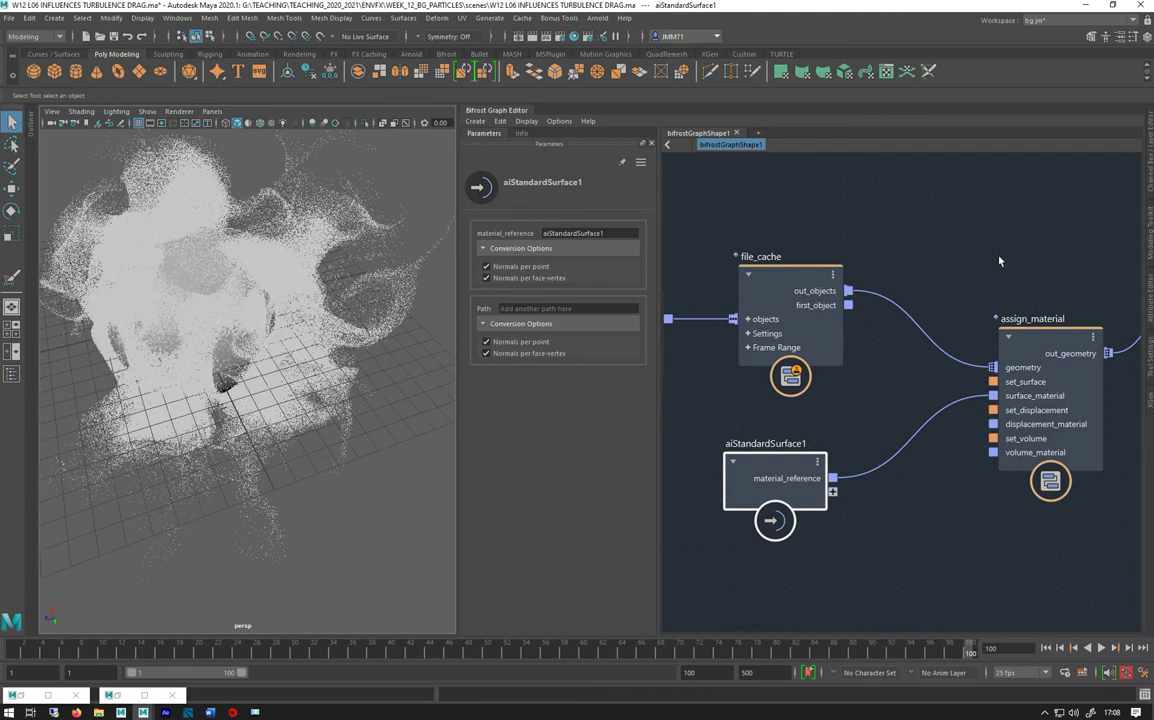
{"action": "middle_click_drag", "start_coordinate": [900, 230], "coordinate": [792, 210], "text": "alt"}
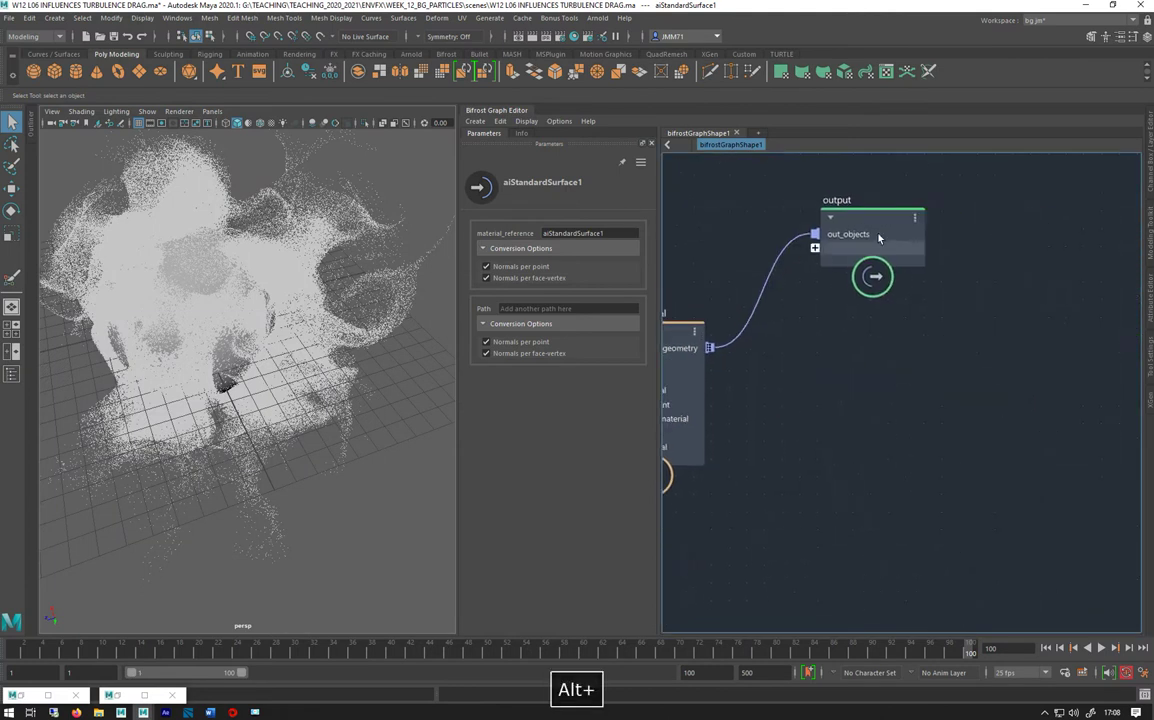
{"action": "left_click_drag", "start_coordinate": [792, 210], "coordinate": [869, 177]}
{"action": "left_click", "coordinate": [916, 377]}
- Add a terminal node and arrange it beside assign_material
{"action": "key", "text": "Tab"}
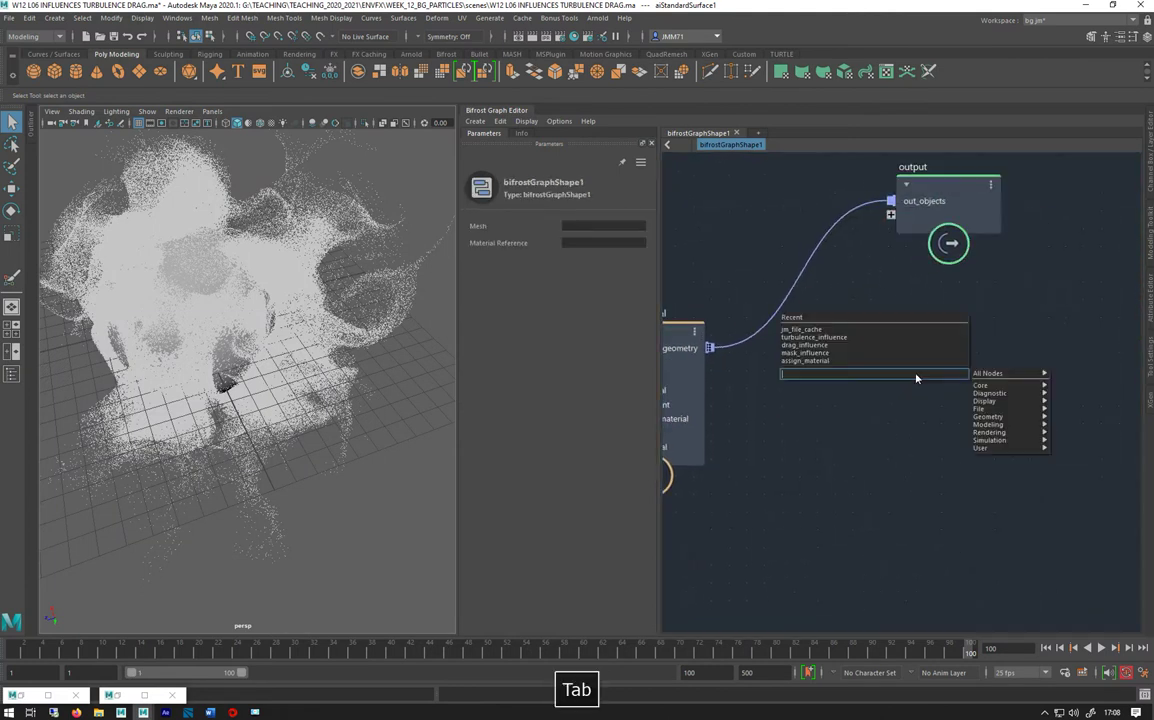
{"action": "type", "text": "ter"}
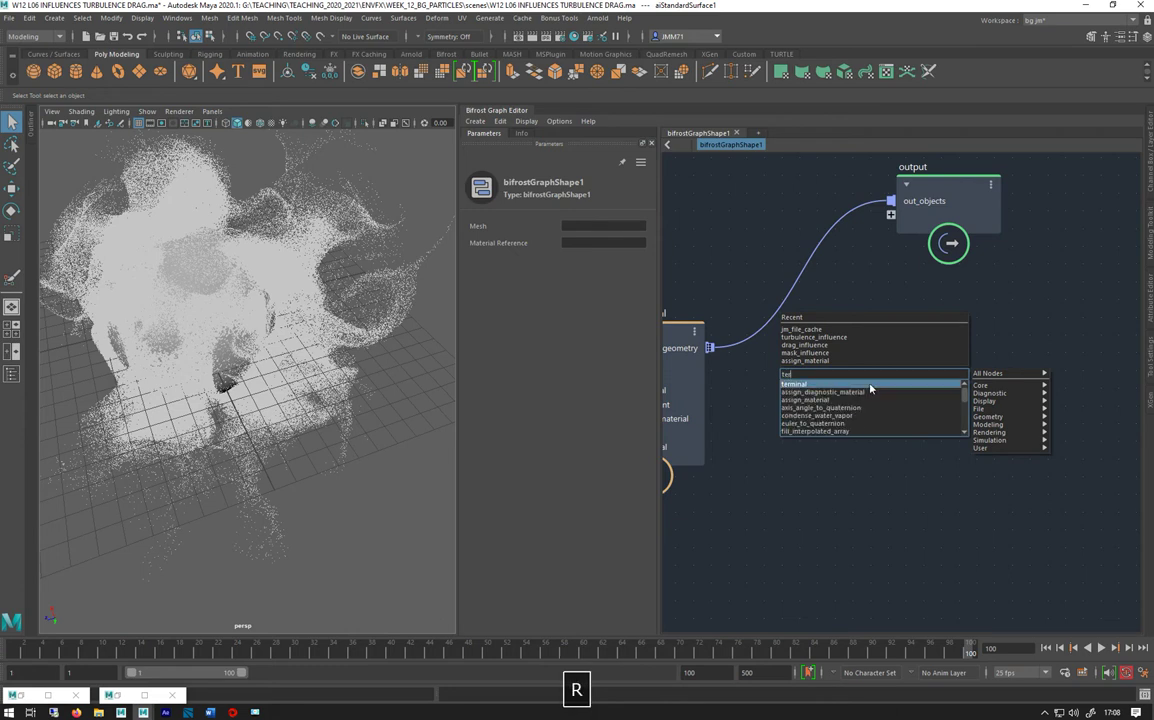
{"action": "left_click", "coordinate": [855, 388]}
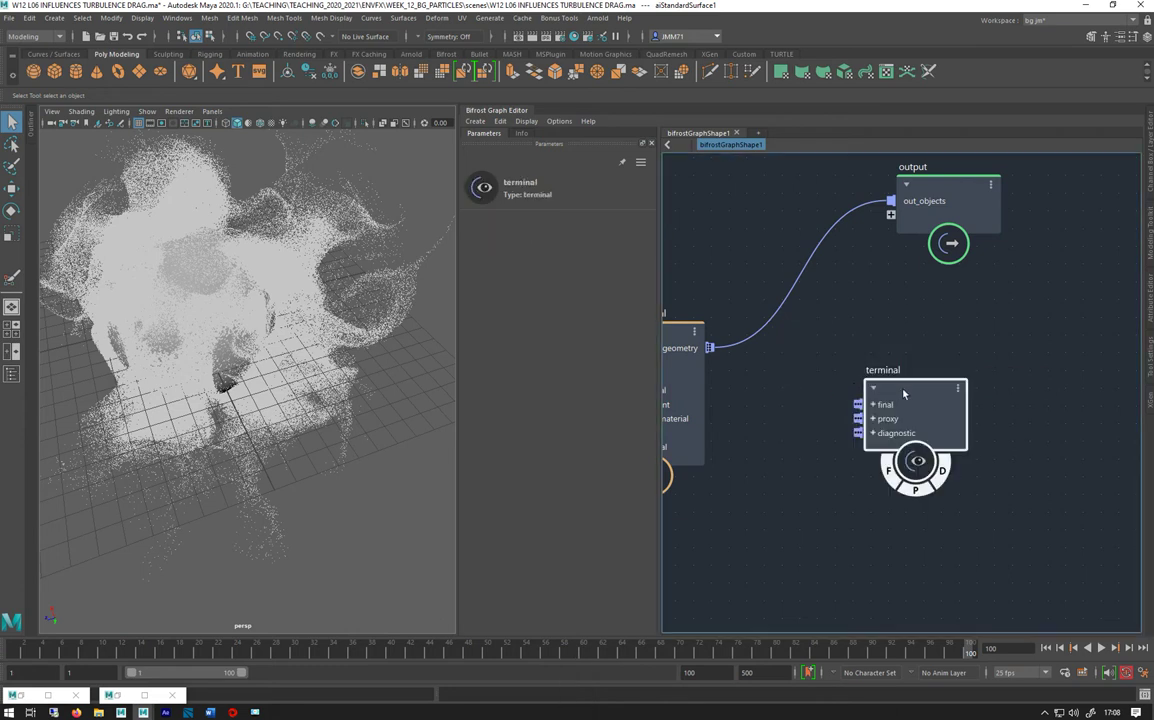
{"action": "left_click_drag", "start_coordinate": [907, 386], "coordinate": [909, 320]}
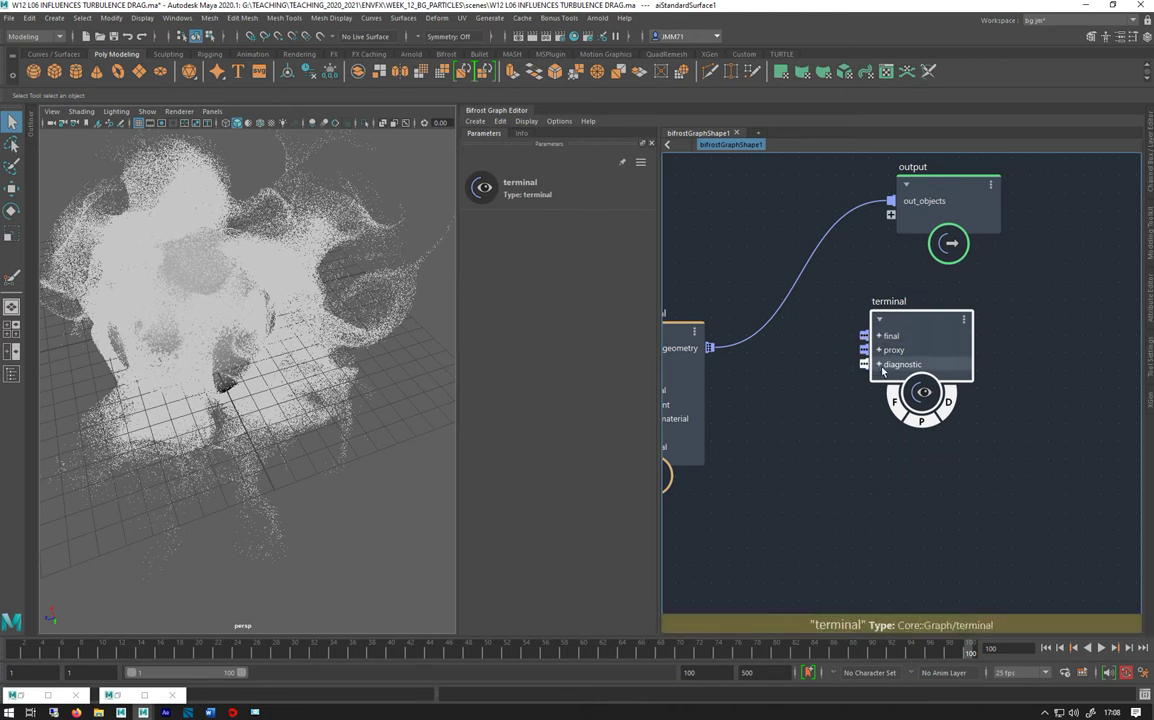
{"action": "left_click_drag", "start_coordinate": [888, 333], "coordinate": [898, 296]}
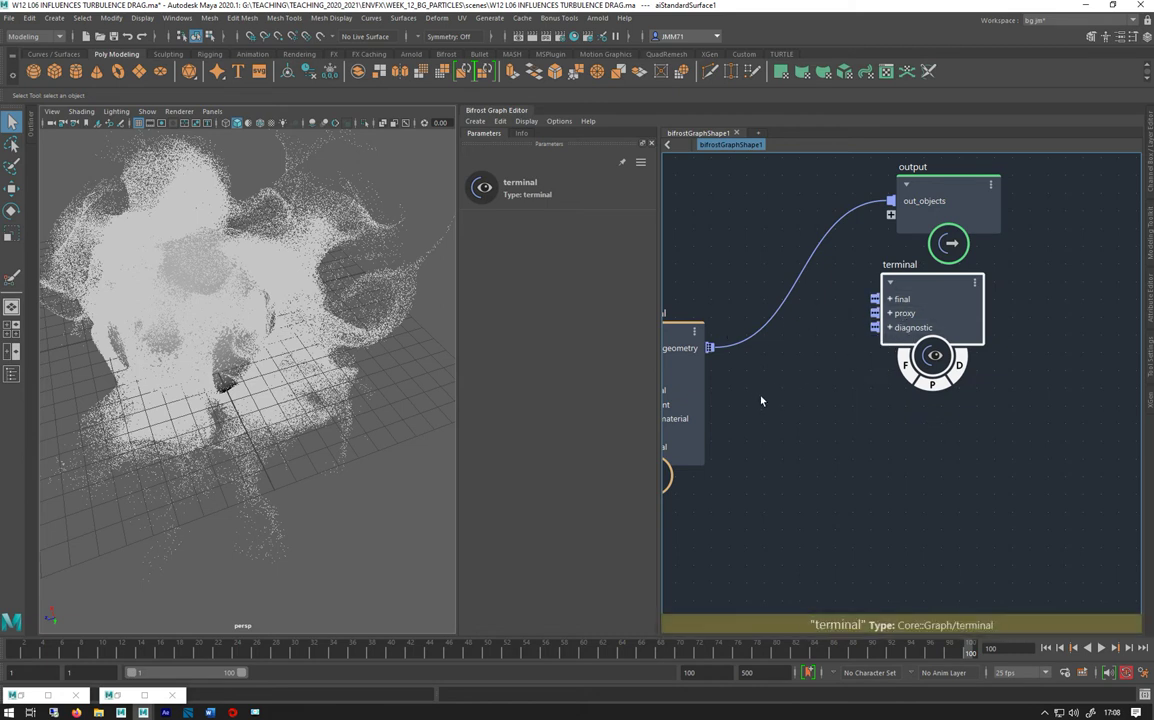
{"action": "middle_click_drag", "start_coordinate": [840, 402], "coordinate": [912, 422], "text": "alt"}
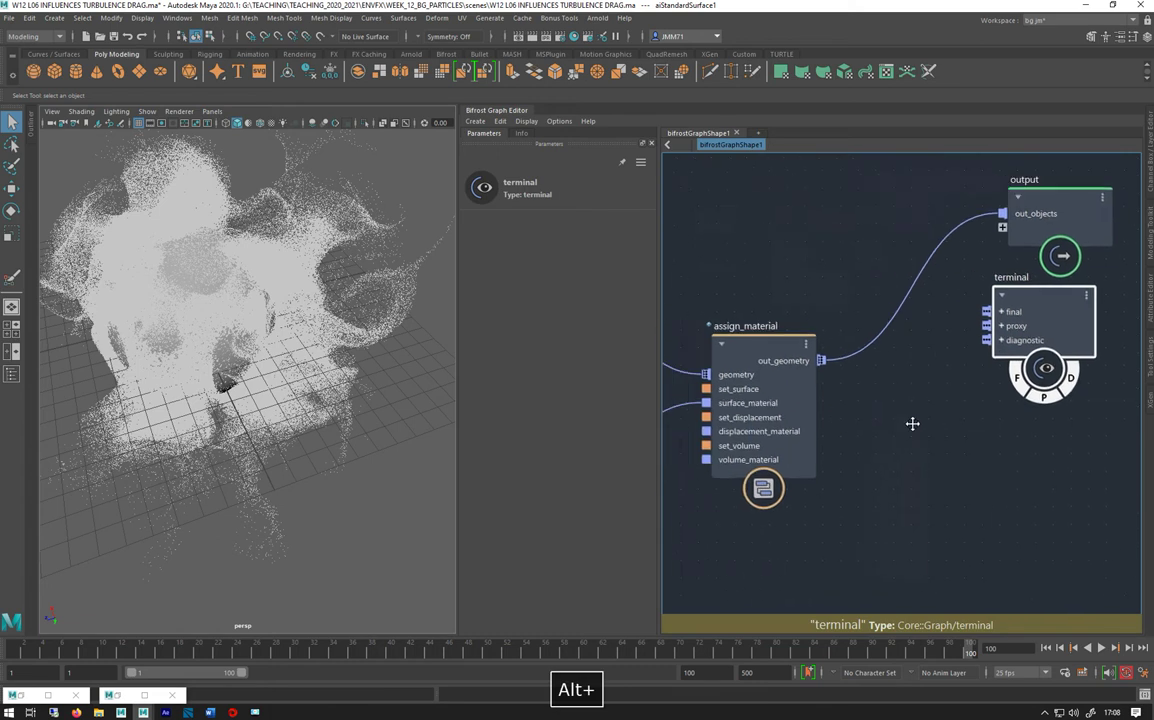
{"action": "left_click_drag", "start_coordinate": [748, 370], "coordinate": [833, 231]}
{"action": "left_click_drag", "start_coordinate": [1035, 323], "coordinate": [998, 396]}
- Reroute assign_material's out_geometry wire into the terminal's final port
{"action": "middle_click_drag", "start_coordinate": [699, 412], "coordinate": [786, 391], "text": "alt"}
{"action": "right_click_drag", "start_coordinate": [786, 391], "coordinate": [688, 342], "text": "alt"}
{"action": "middle_click_drag", "start_coordinate": [688, 342], "coordinate": [723, 320], "text": "alt"}
{"action": "left_click", "coordinate": [695, 285]}
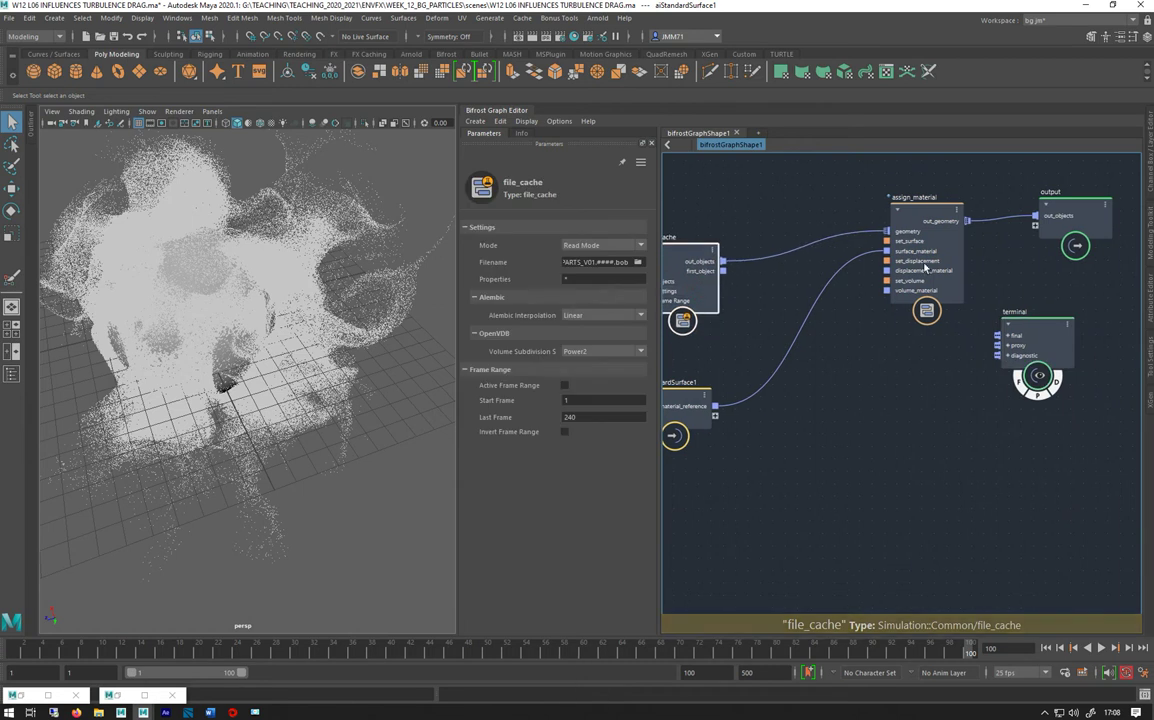
{"action": "left_click_drag", "start_coordinate": [1034, 216], "coordinate": [998, 335]}
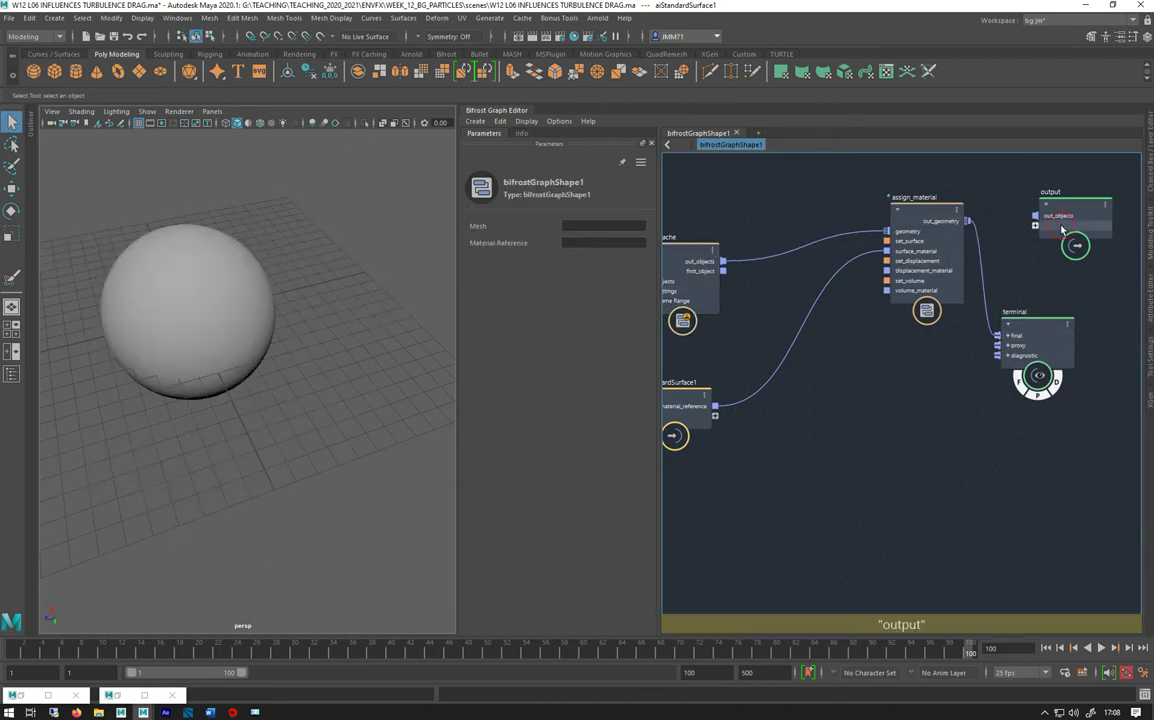
- Delete the output node and connect file_cache's out_objects to the terminal's proxy input
{"action": "left_click", "coordinate": [1062, 230]}
{"action": "key", "text": "Delete"}
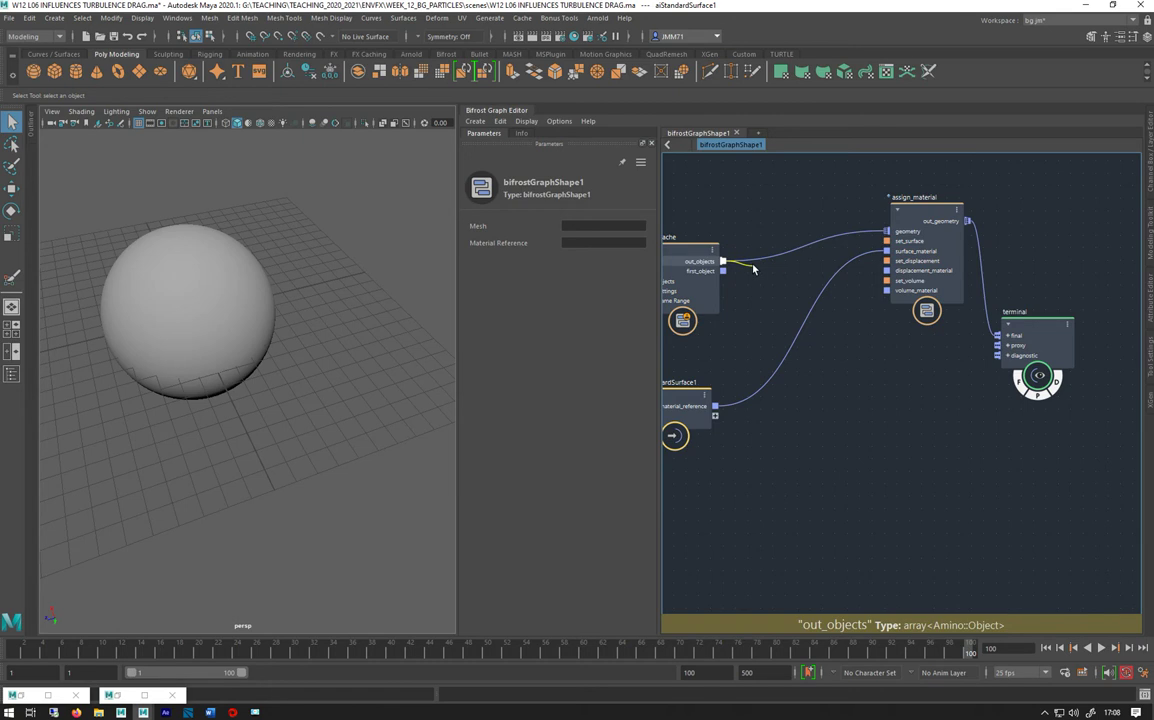
{"action": "left_click_drag", "start_coordinate": [754, 268], "coordinate": [1007, 349]}
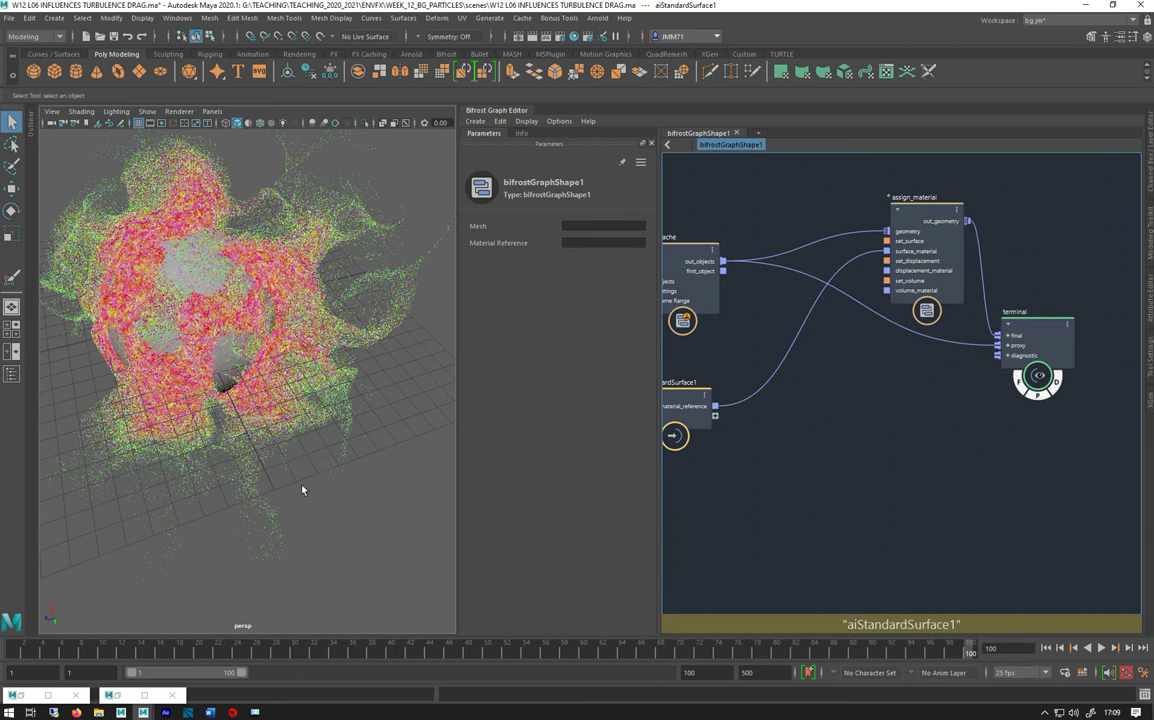
{"action": "left_click_drag", "start_coordinate": [226, 515], "coordinate": [469, 443], "text": "alt"}
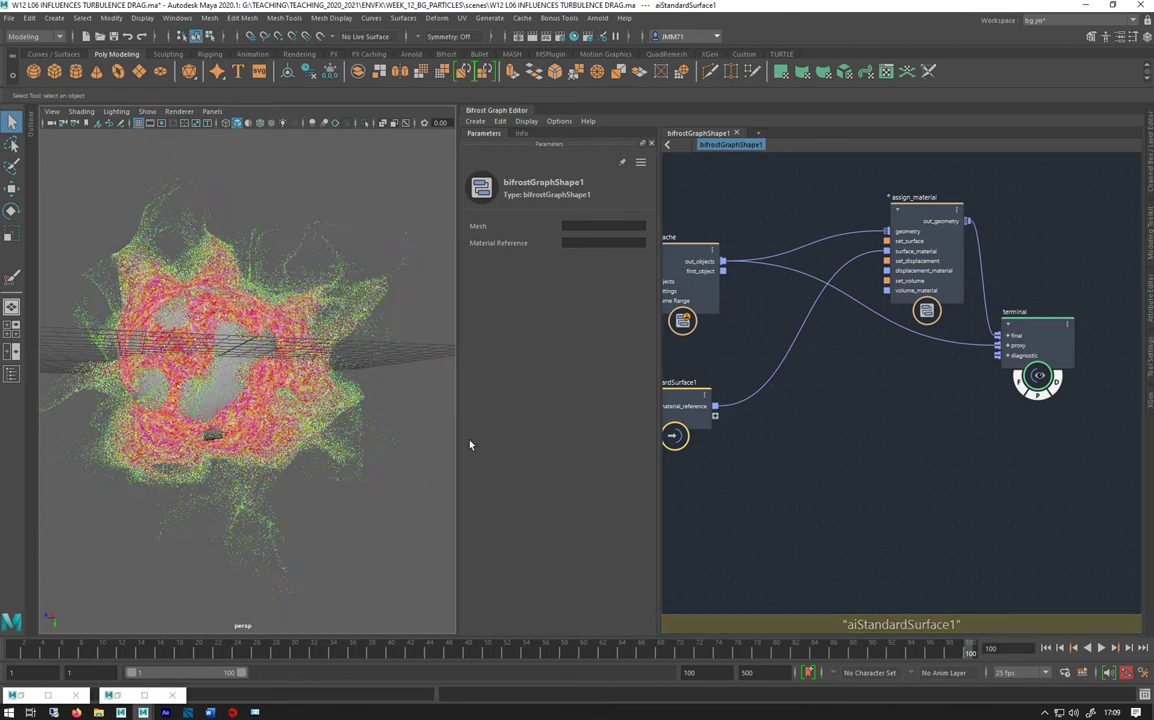
{"action": "left_click", "coordinate": [912, 242]}
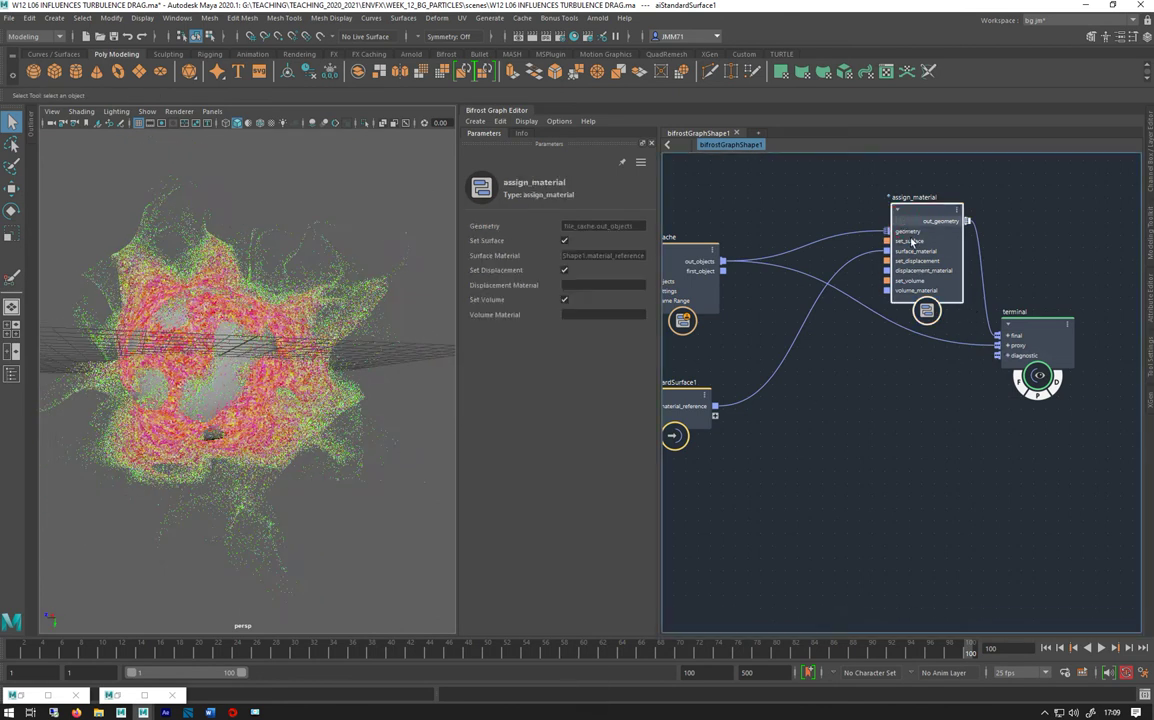
- Select bifrostGraph1 and review bifrostGraphShape1's Final and Proxy terminal settings
{"action": "left_click", "coordinate": [12, 376]}
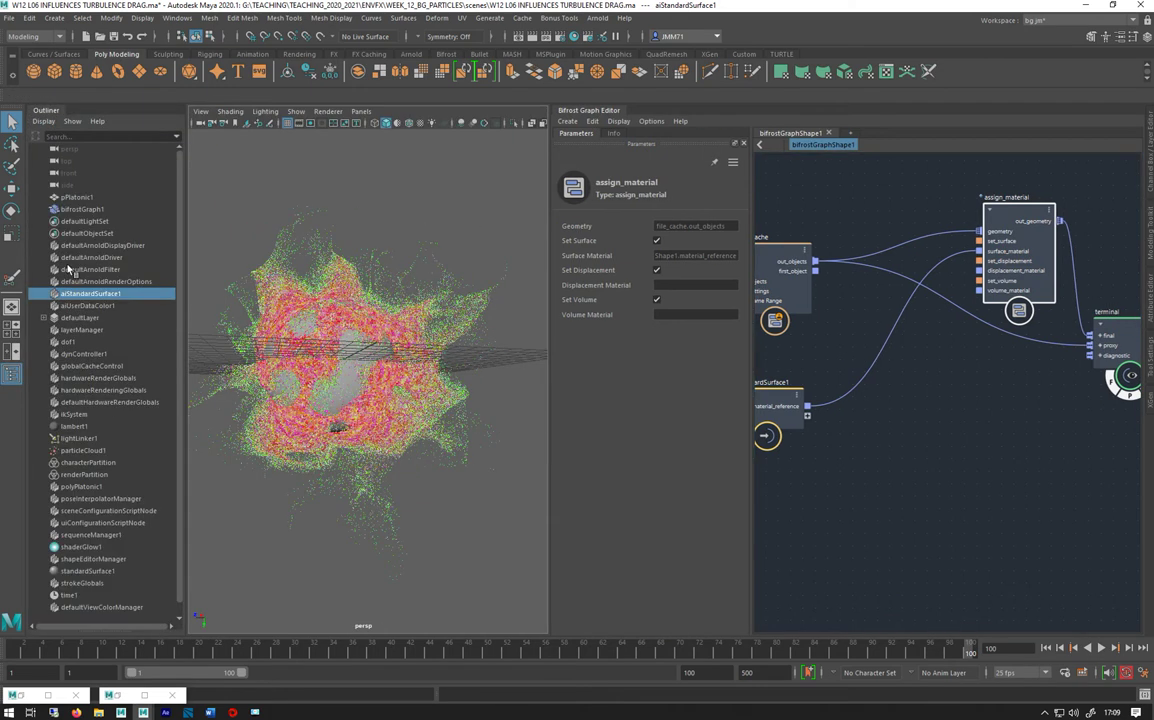
{"action": "left_click", "coordinate": [66, 210]}
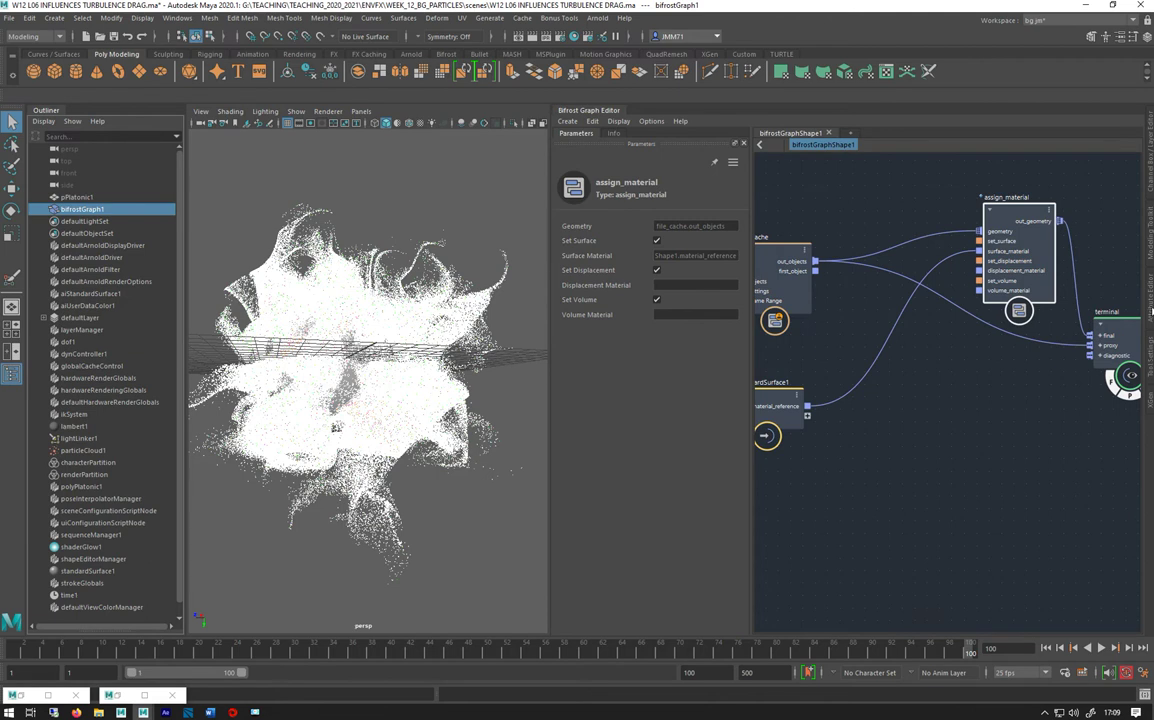
{"action": "left_click", "coordinate": [1150, 300]}
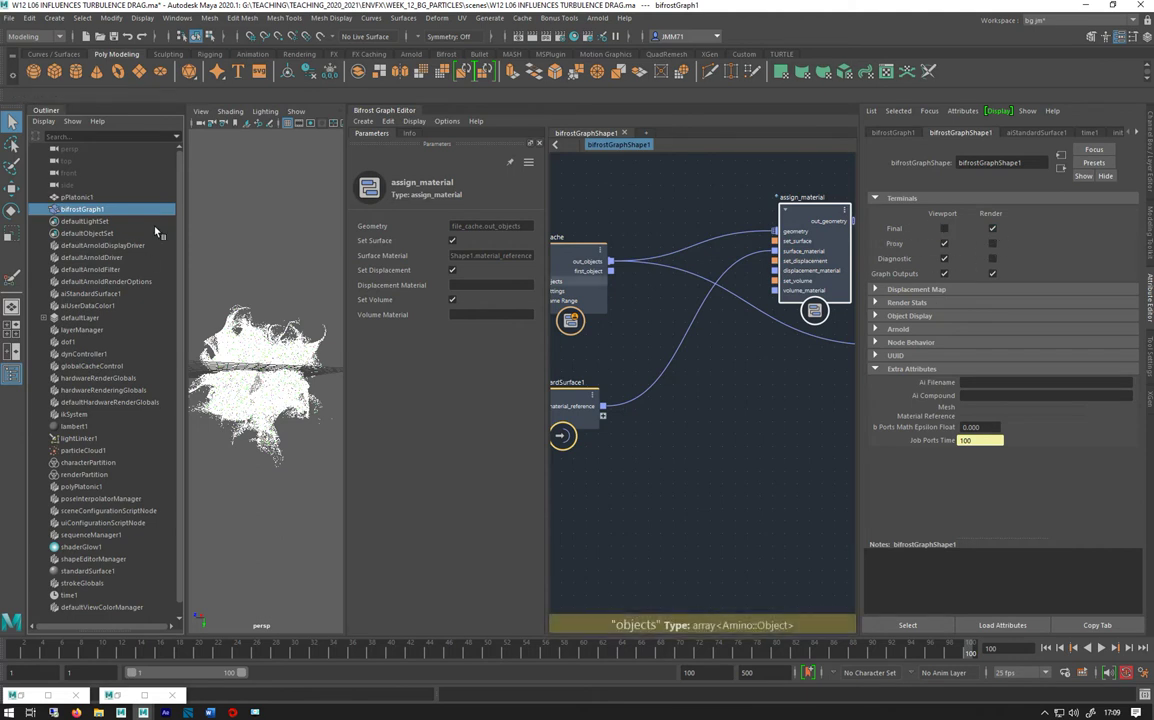
- Switch to a single persp view and close the Outliner and Attribute Editor
{"action": "left_click", "coordinate": [11, 350]}
{"action": "left_click", "coordinate": [11, 307]}
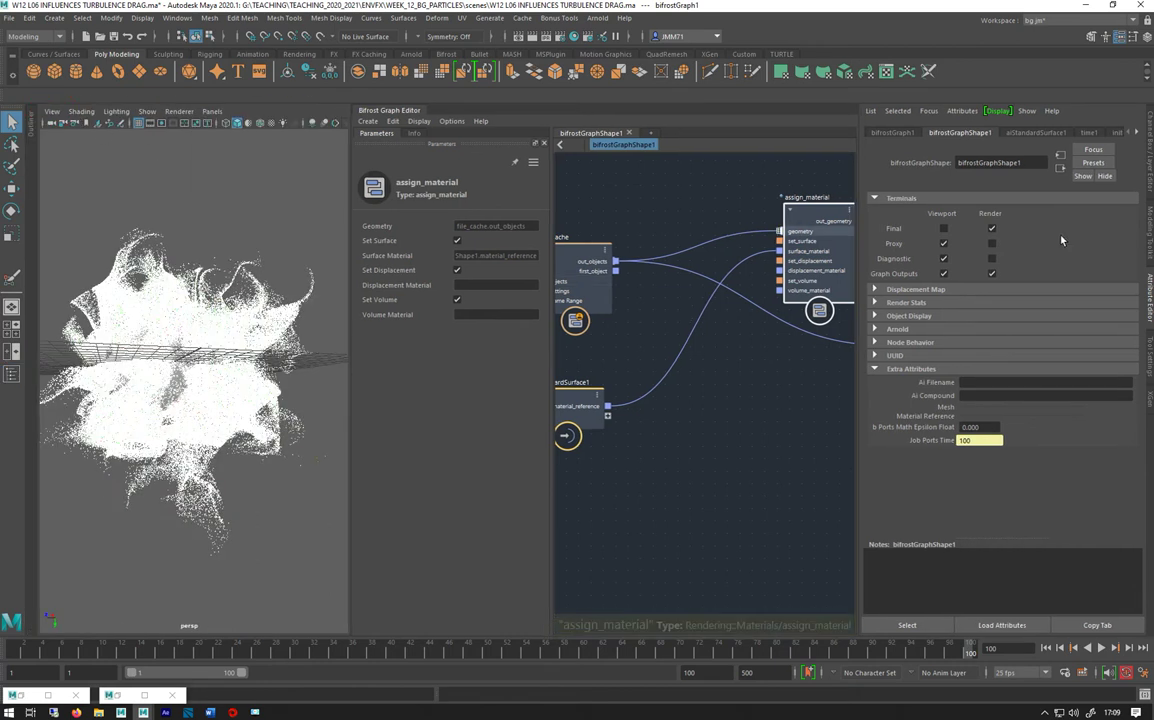
{"action": "left_click", "coordinate": [1148, 305]}
{"action": "left_click_drag", "start_coordinate": [300, 230], "coordinate": [376, 212], "text": "alt"}
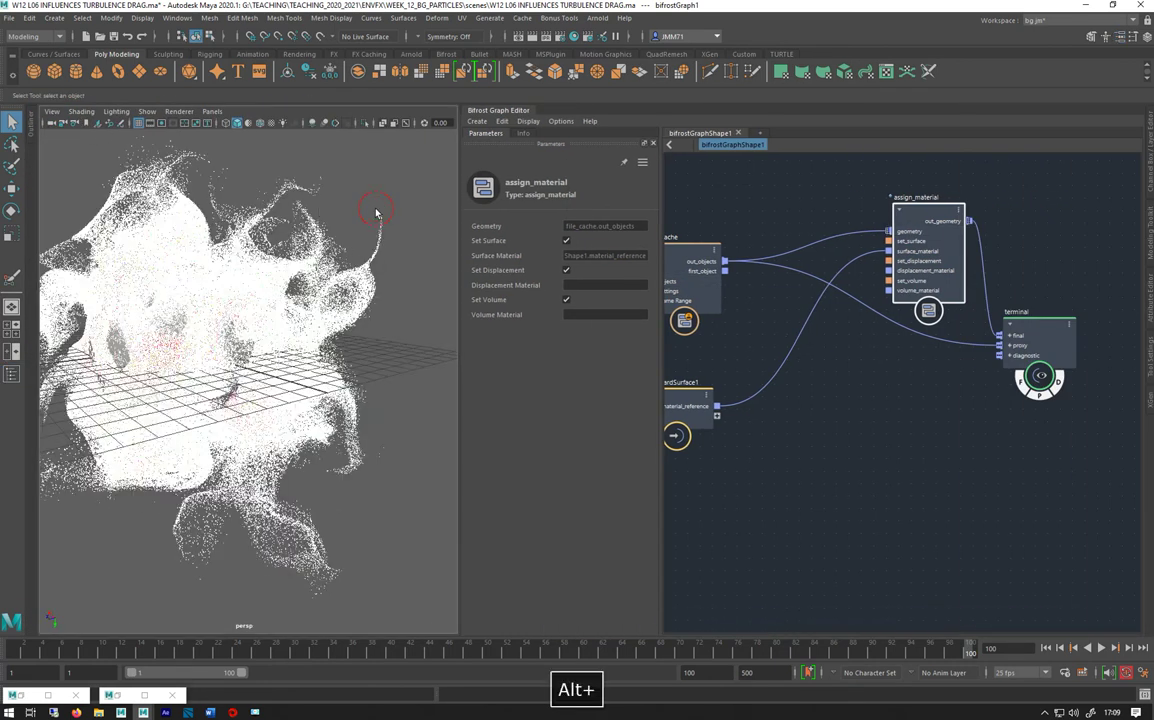
- Show particles in shaded colour, open Arnold RenderView, and enable the Resolution Gate
{"action": "left_click_drag", "start_coordinate": [233, 158], "coordinate": [206, 231], "text": "alt"}
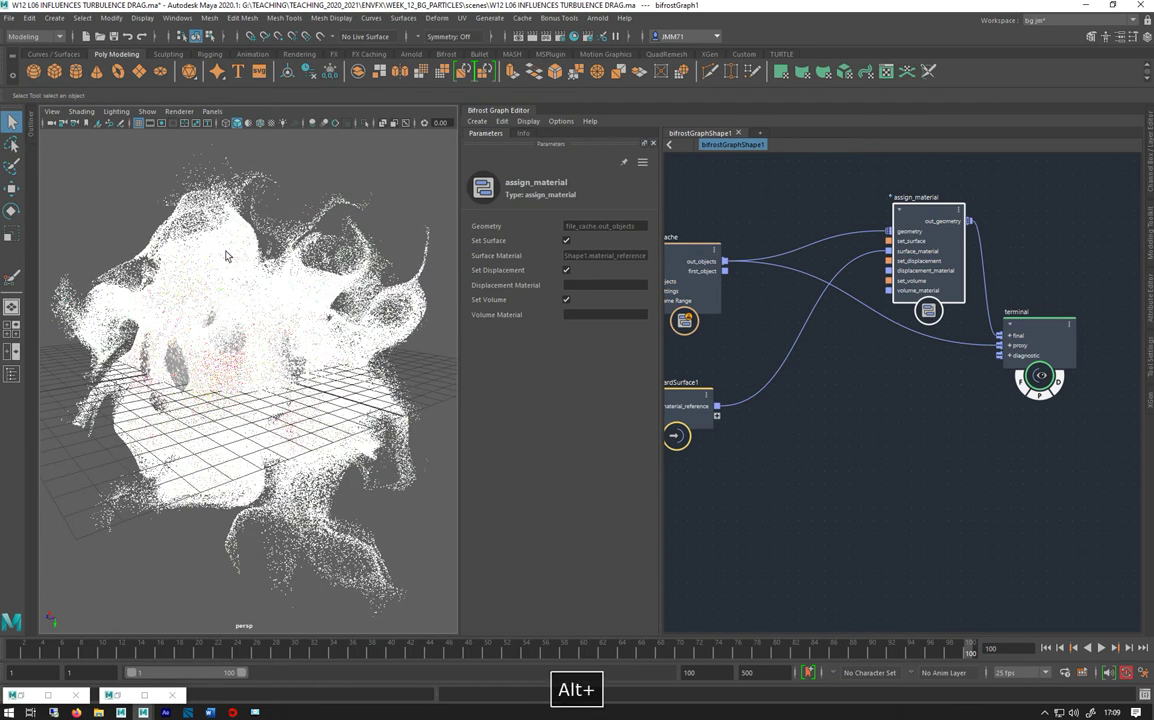
{"action": "left_click", "coordinate": [100, 193]}
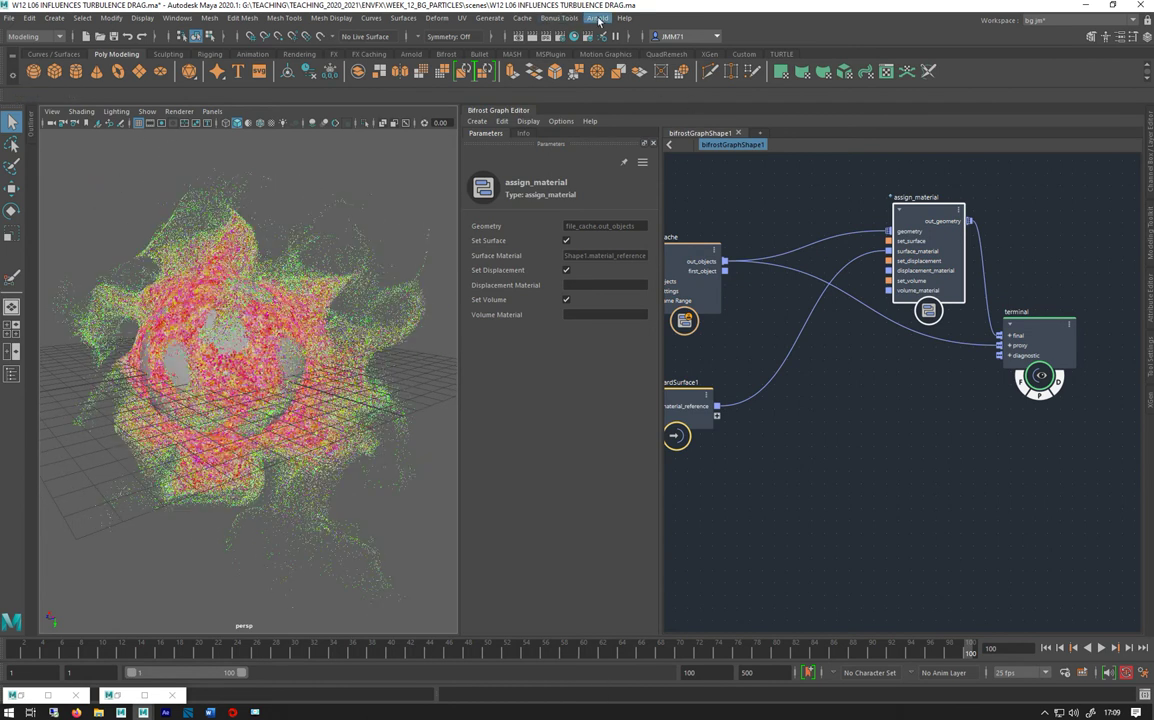
{"action": "left_click", "coordinate": [598, 20]}
{"action": "left_click", "coordinate": [626, 52]}
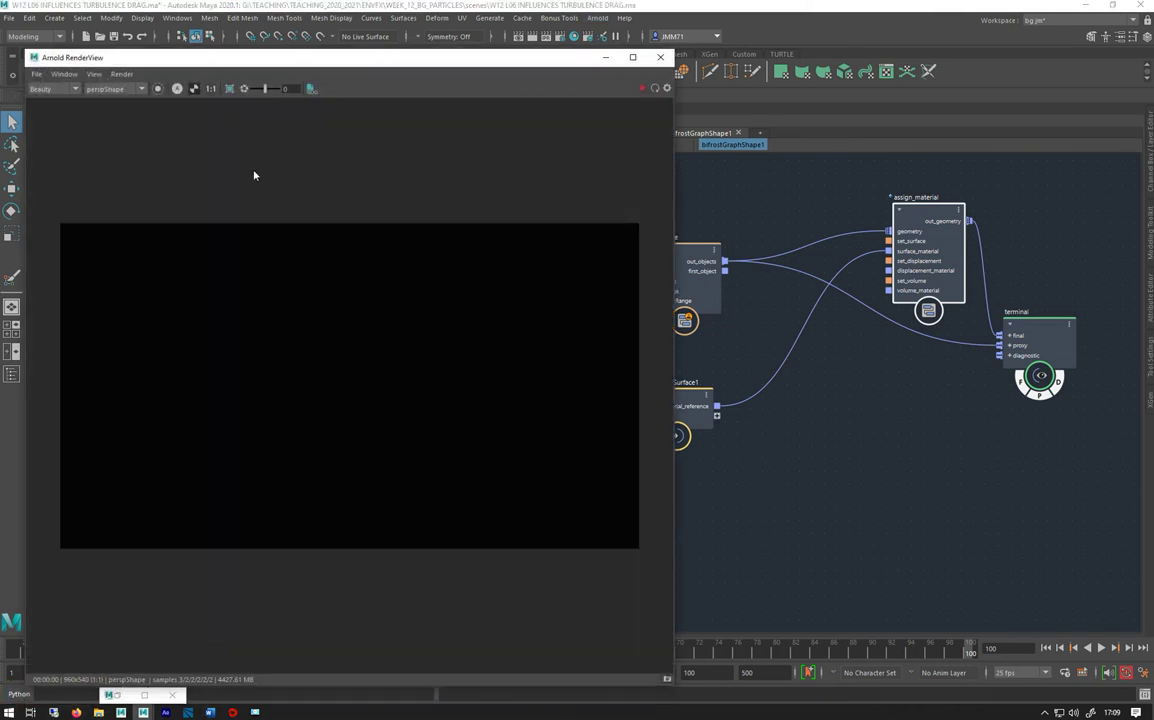
{"action": "left_click_drag", "start_coordinate": [300, 57], "coordinate": [669, 67]}
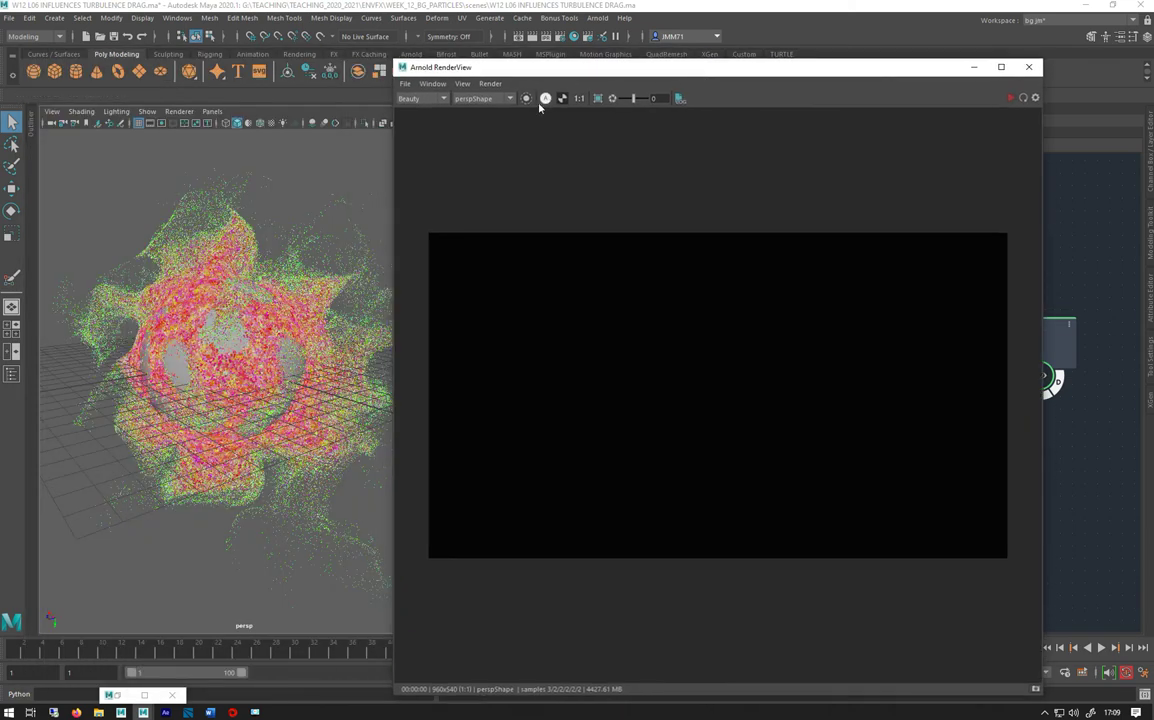
{"action": "left_click", "coordinate": [164, 123]}
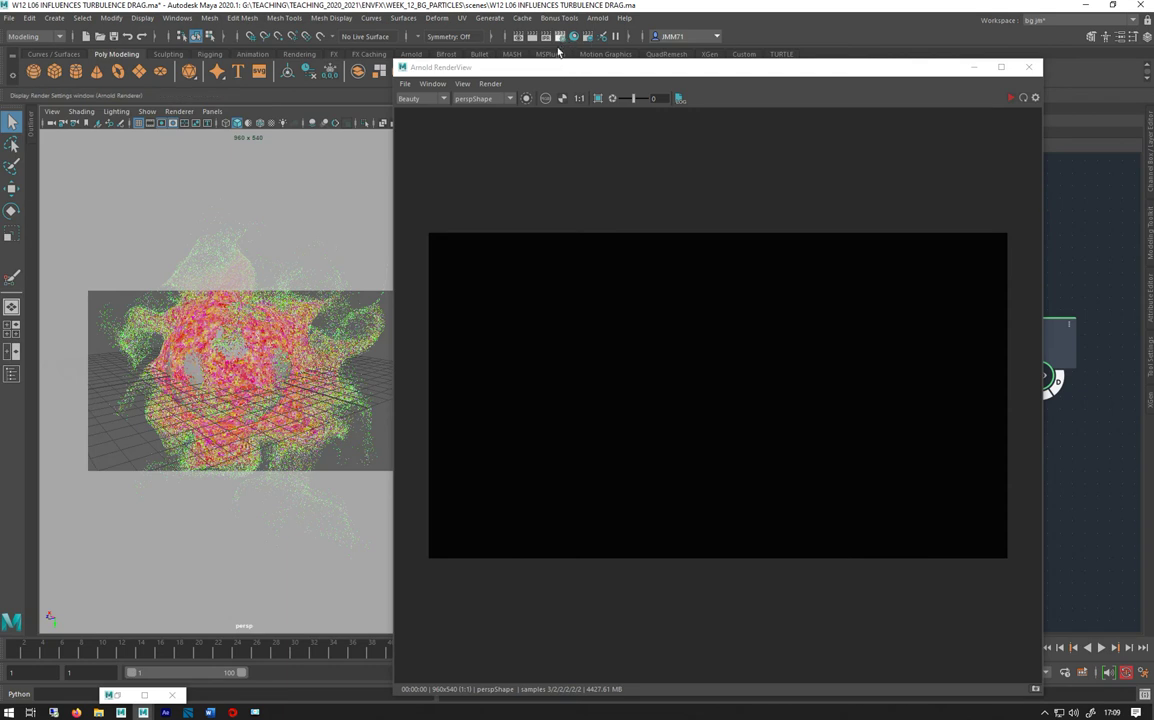
- Set the render resolution to the 1k_Square preset of 1024×1024
{"action": "left_click", "coordinate": [562, 38]}
{"action": "scroll", "coordinate": [660, 415], "scroll_direction": "down", "scroll_amount": 5}
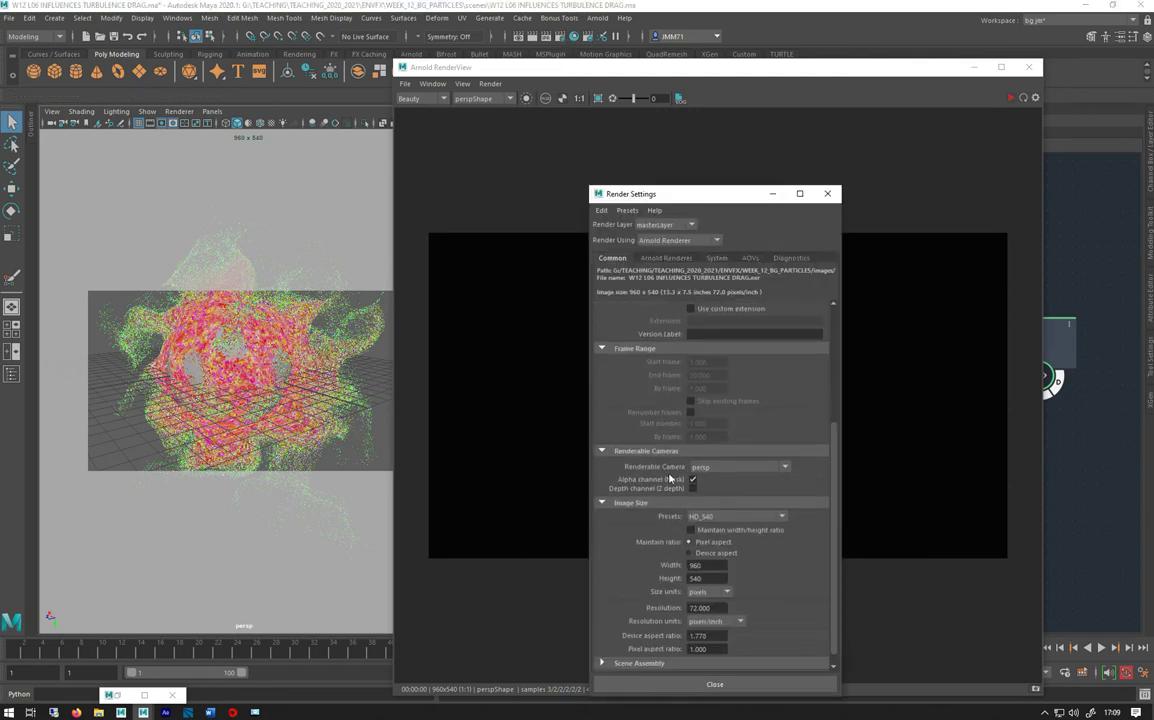
{"action": "left_click", "coordinate": [701, 517]}
{"action": "left_click", "coordinate": [703, 546]}
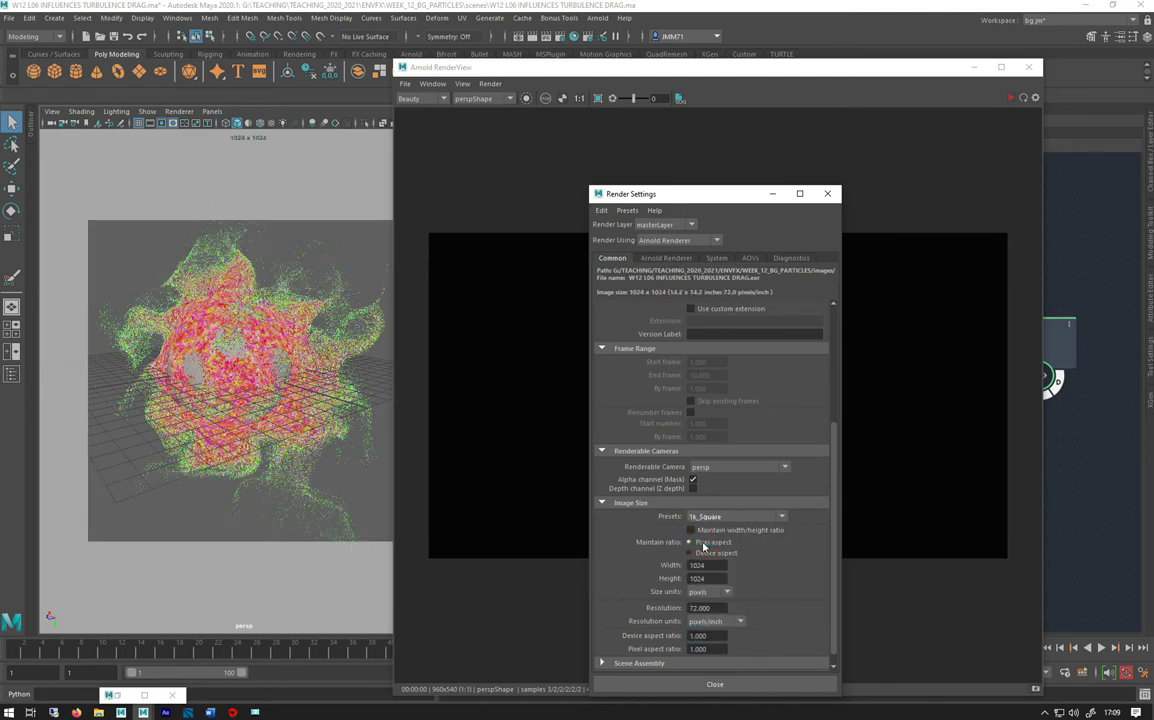
{"action": "left_click", "coordinate": [774, 195]}
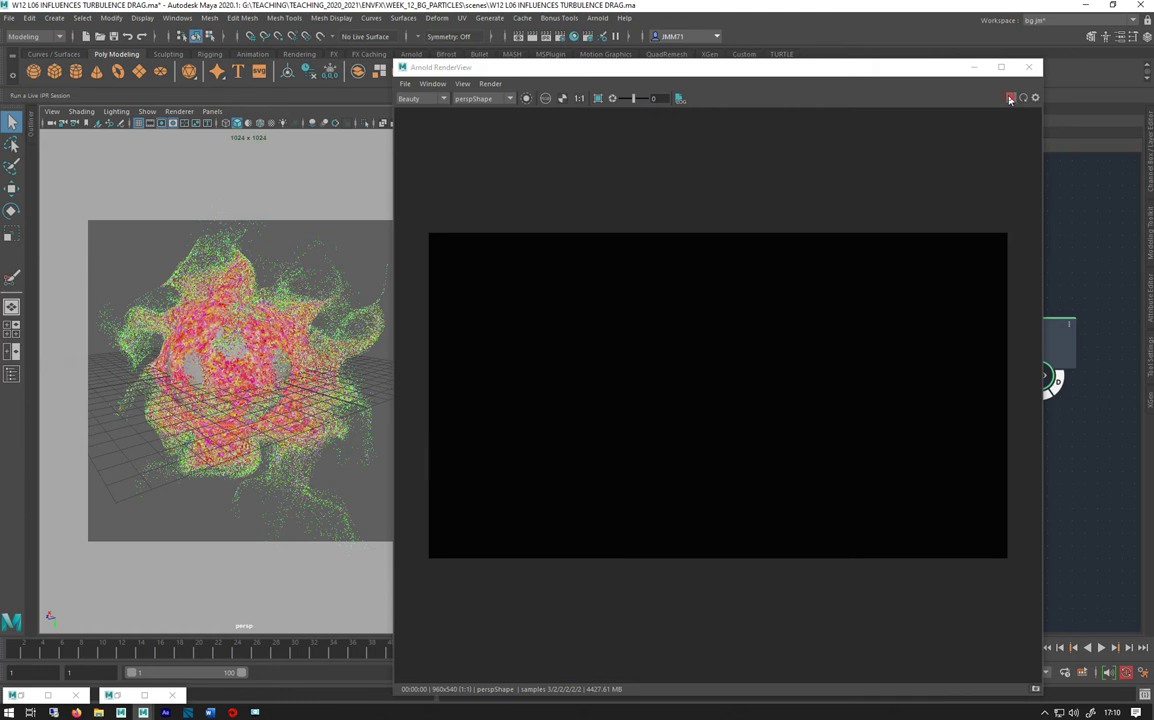
{"action": "left_click", "coordinate": [1010, 98]}
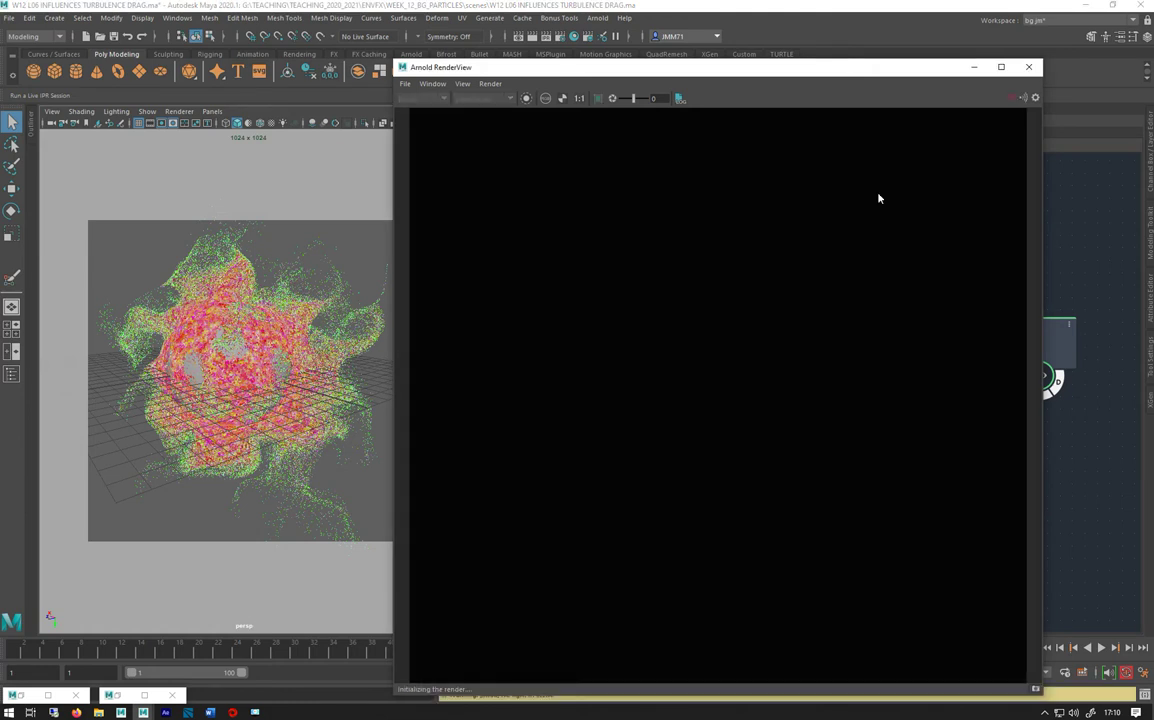
- Close the Hypershade and restore the Render Settings window over the RenderView
{"action": "left_click", "coordinate": [115, 695]}
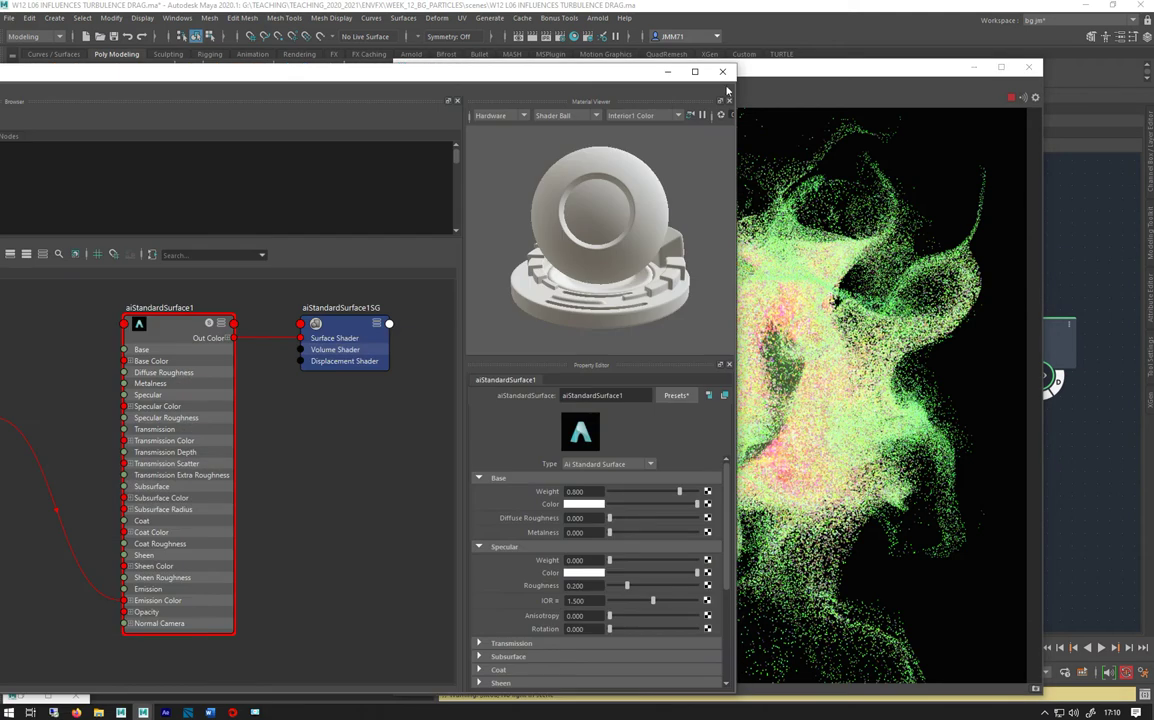
{"action": "left_click", "coordinate": [722, 71]}
{"action": "left_click", "coordinate": [27, 697]}
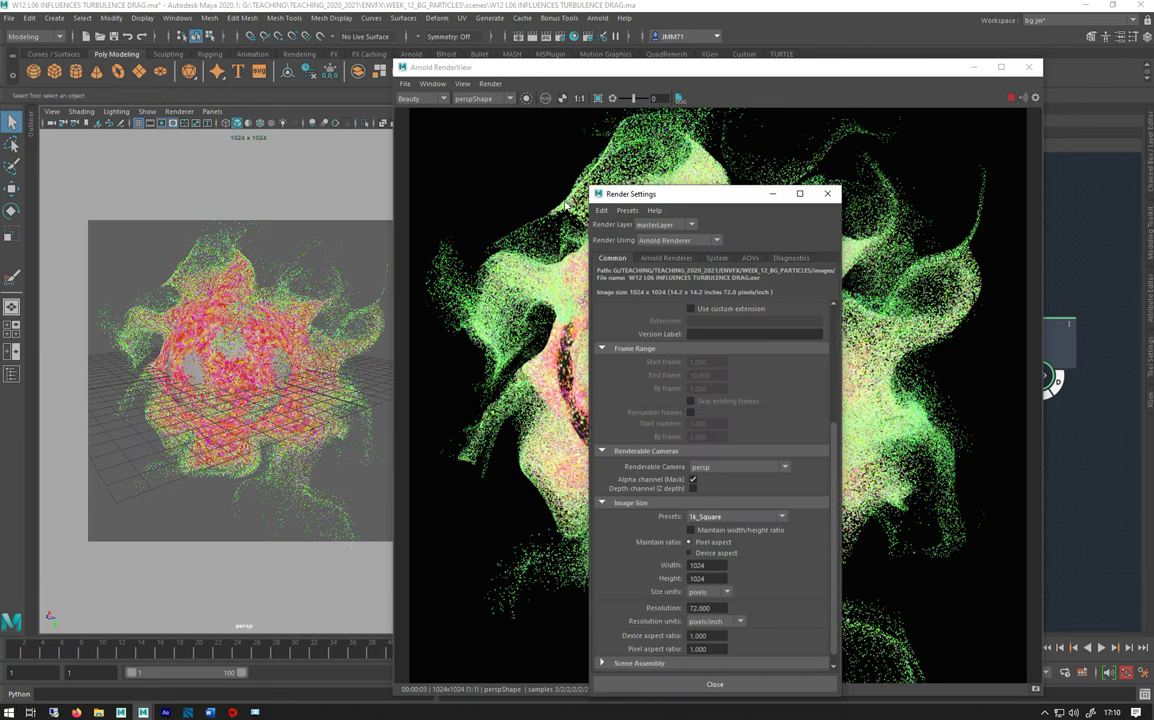
- Zero the Specular, SSS and Volume Indirect samples and set Camera (AA) samples to 6
{"action": "left_click_drag", "start_coordinate": [641, 194], "coordinate": [194, 121]}
{"action": "left_click", "coordinate": [217, 186]}
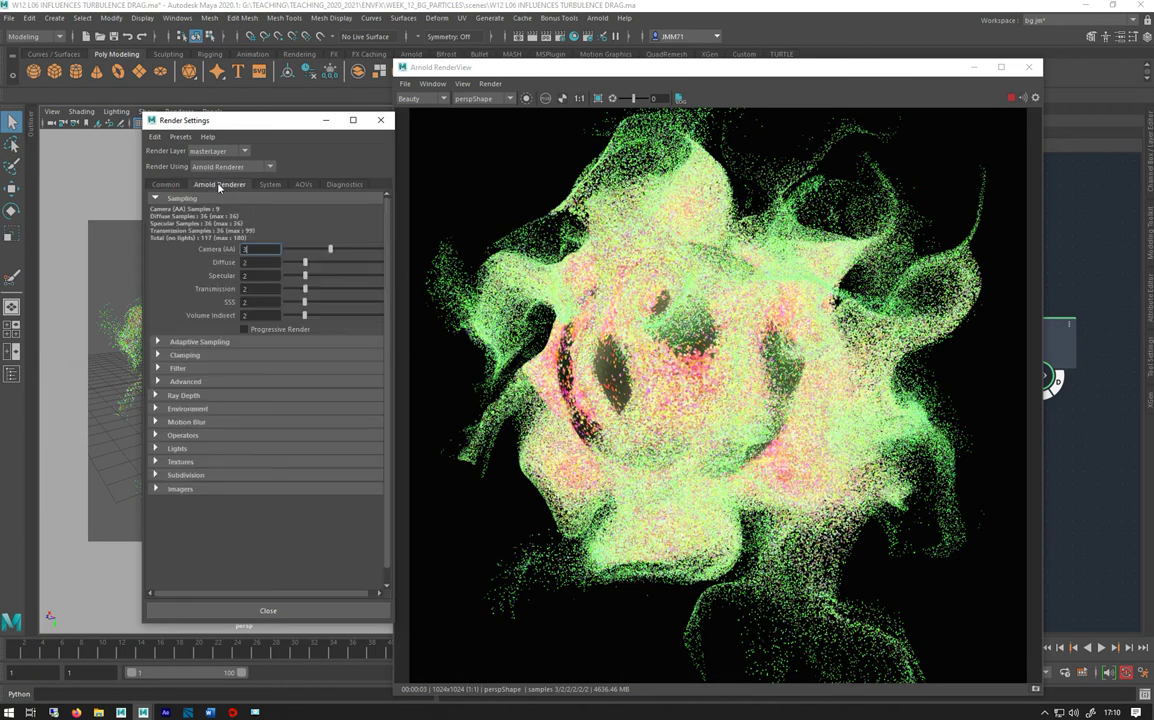
{"action": "left_click_drag", "start_coordinate": [300, 316], "coordinate": [284, 290]}
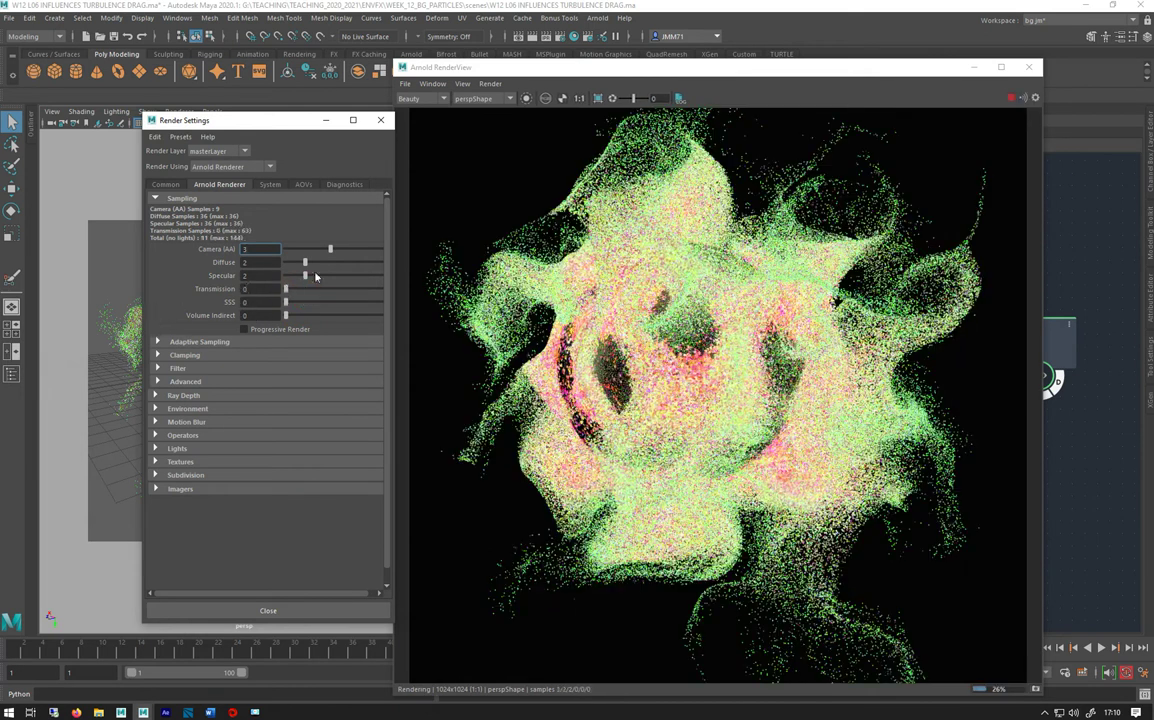
{"action": "left_click_drag", "start_coordinate": [305, 275], "coordinate": [242, 272]}
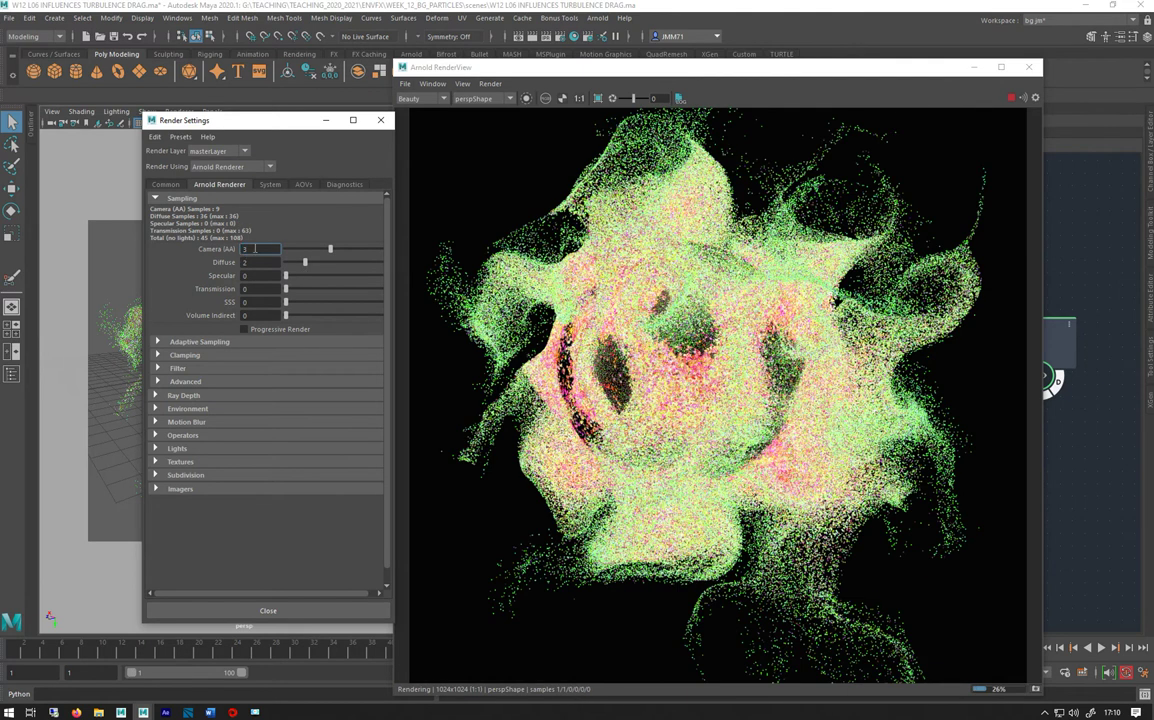
{"action": "type", "text": "6"}
{"action": "key", "text": "Return"}
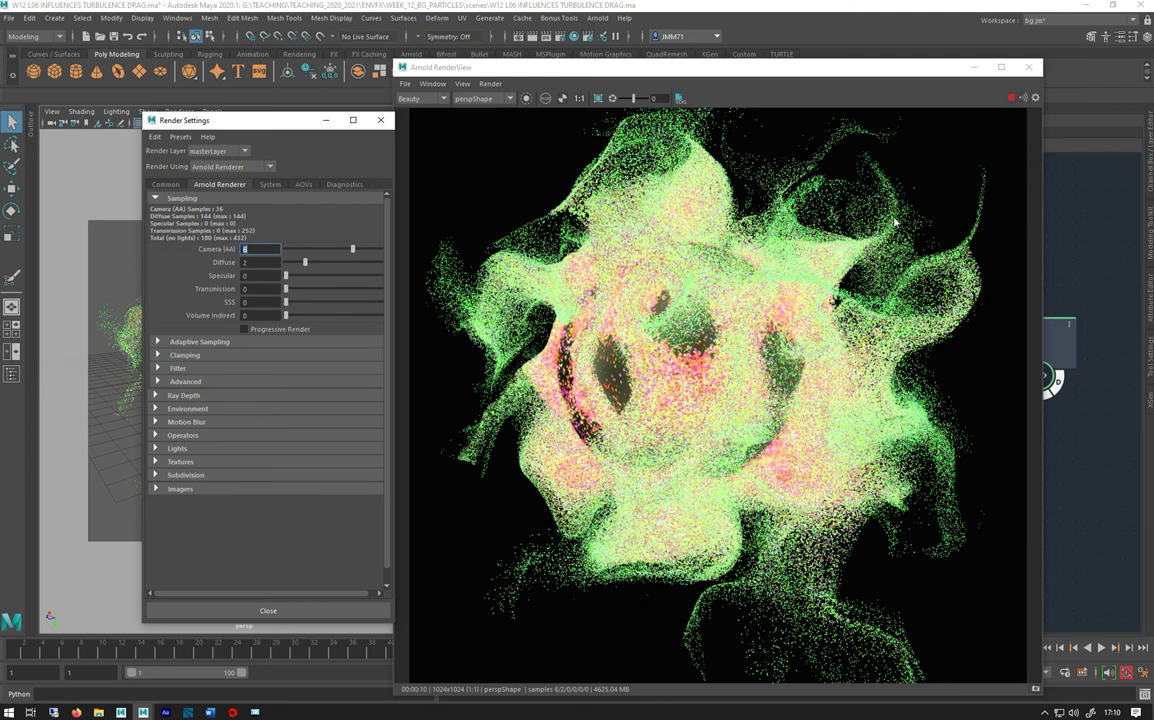
- Turn on Arnold motion blur in the Motion Blur settings
{"action": "left_click", "coordinate": [181, 423]}
{"action": "left_click", "coordinate": [243, 434]}
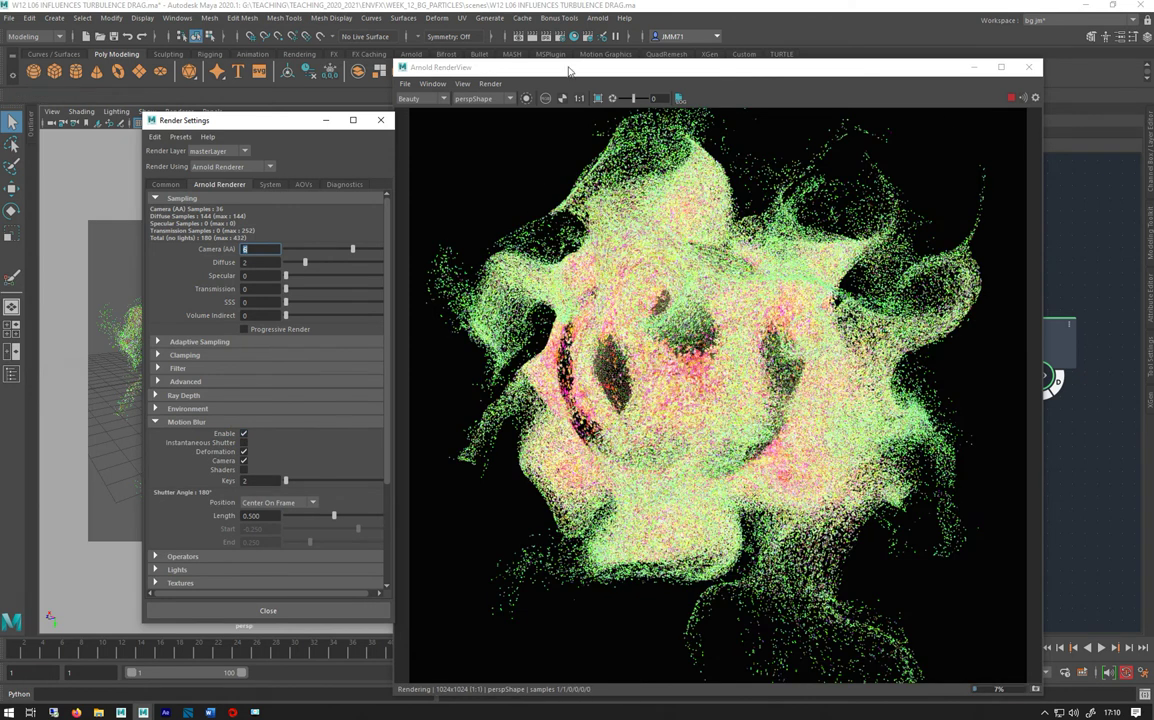
{"action": "left_click_drag", "start_coordinate": [547, 69], "coordinate": [209, 55]}
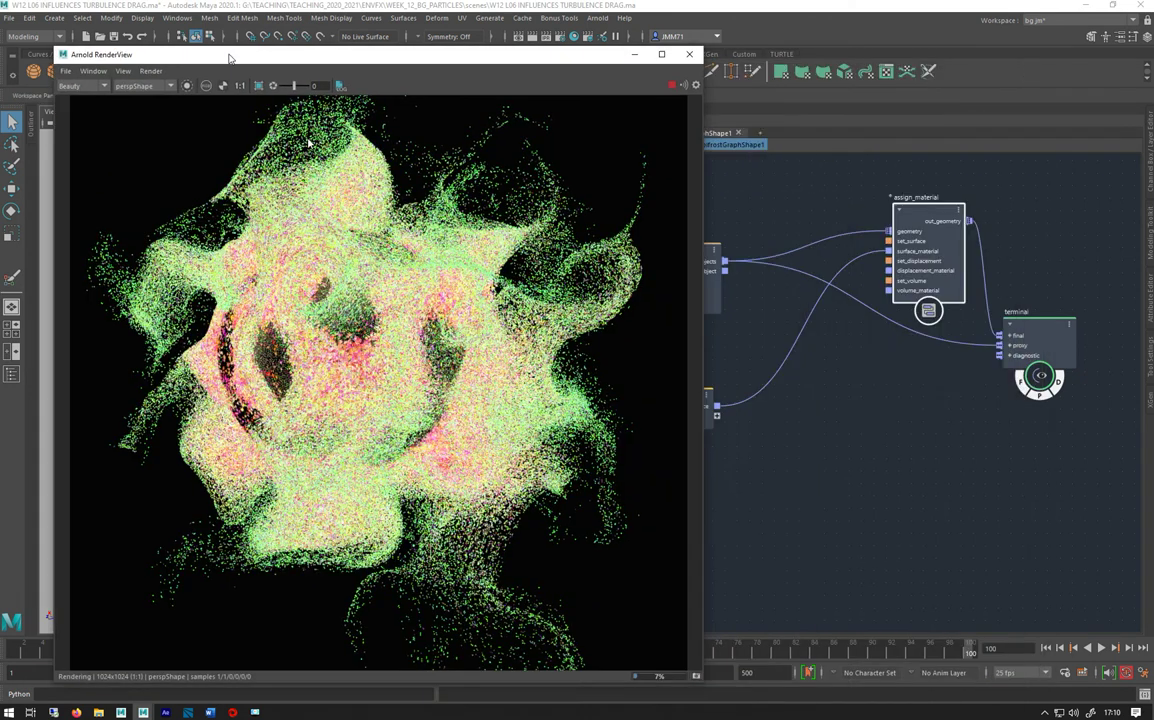
- Go to frame 95 of the simulation and bring Render Settings forward
{"action": "left_click", "coordinate": [926, 652]}
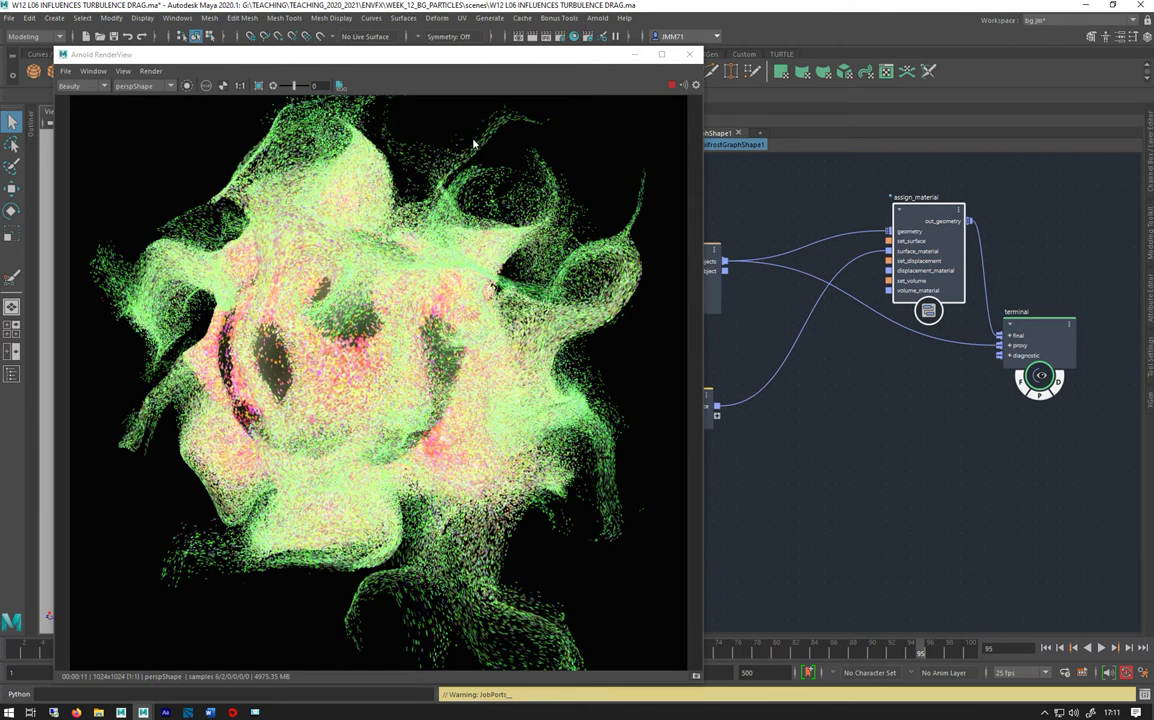
{"action": "left_click_drag", "start_coordinate": [305, 63], "coordinate": [678, 87]}
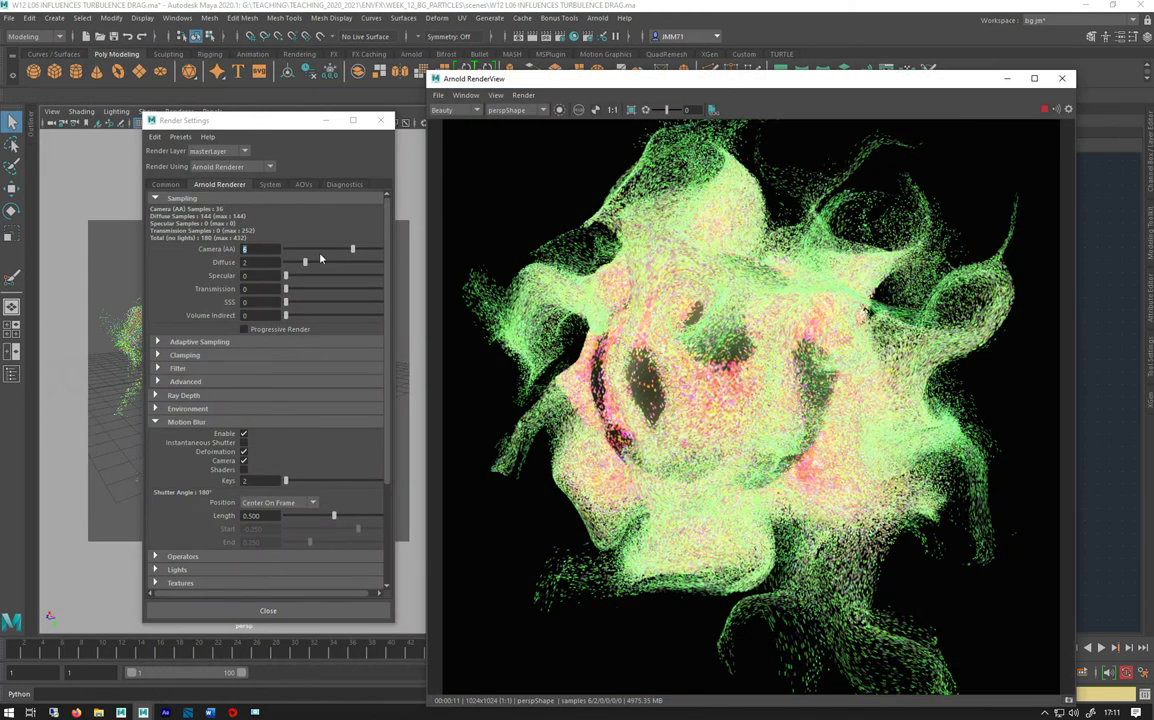
{"action": "left_click_drag", "start_coordinate": [219, 121], "coordinate": [191, 105]}
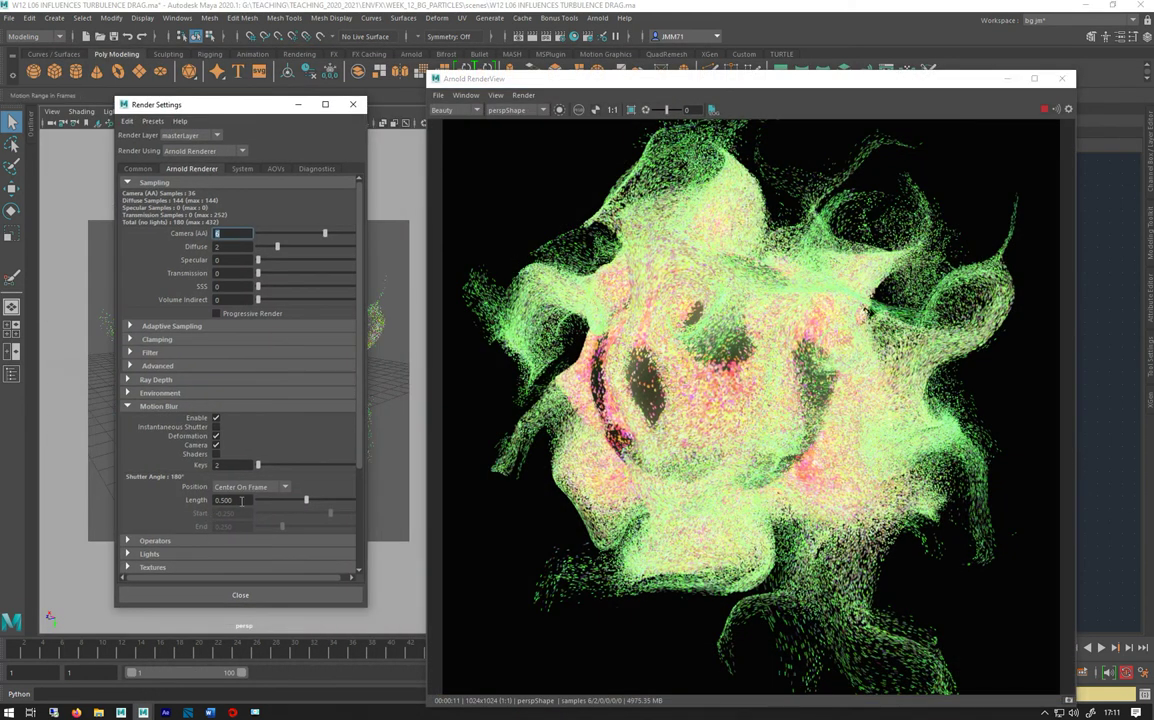
- Set the motion blur Length to 1, a 360° shutter
{"action": "left_click_drag", "start_coordinate": [232, 500], "coordinate": [135, 499]}
{"action": "type", "text": "1"}
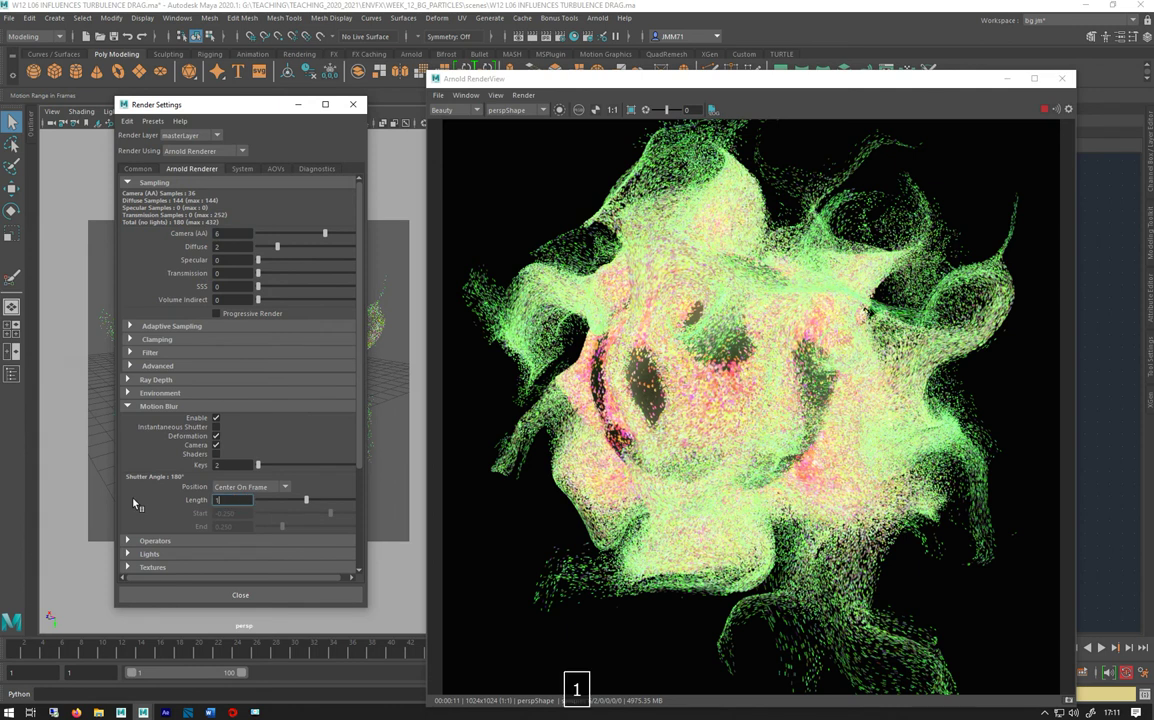
{"action": "key", "text": "Return"}
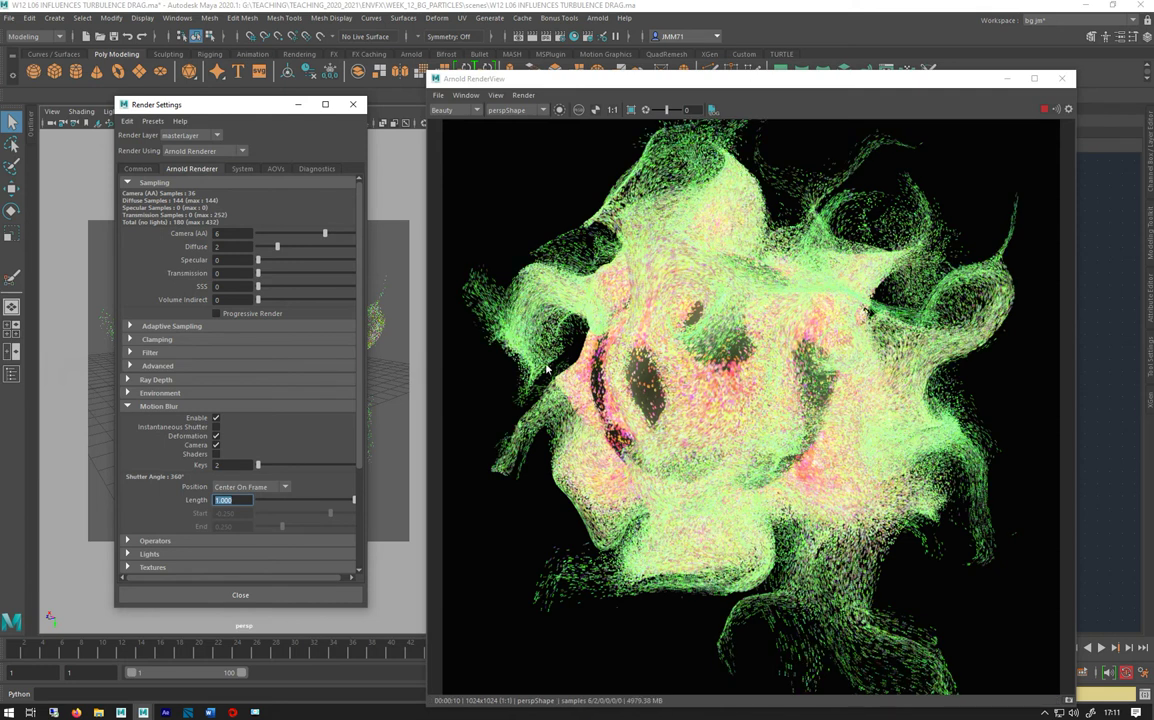
{"action": "left_click_drag", "start_coordinate": [600, 80], "coordinate": [508, 100]}
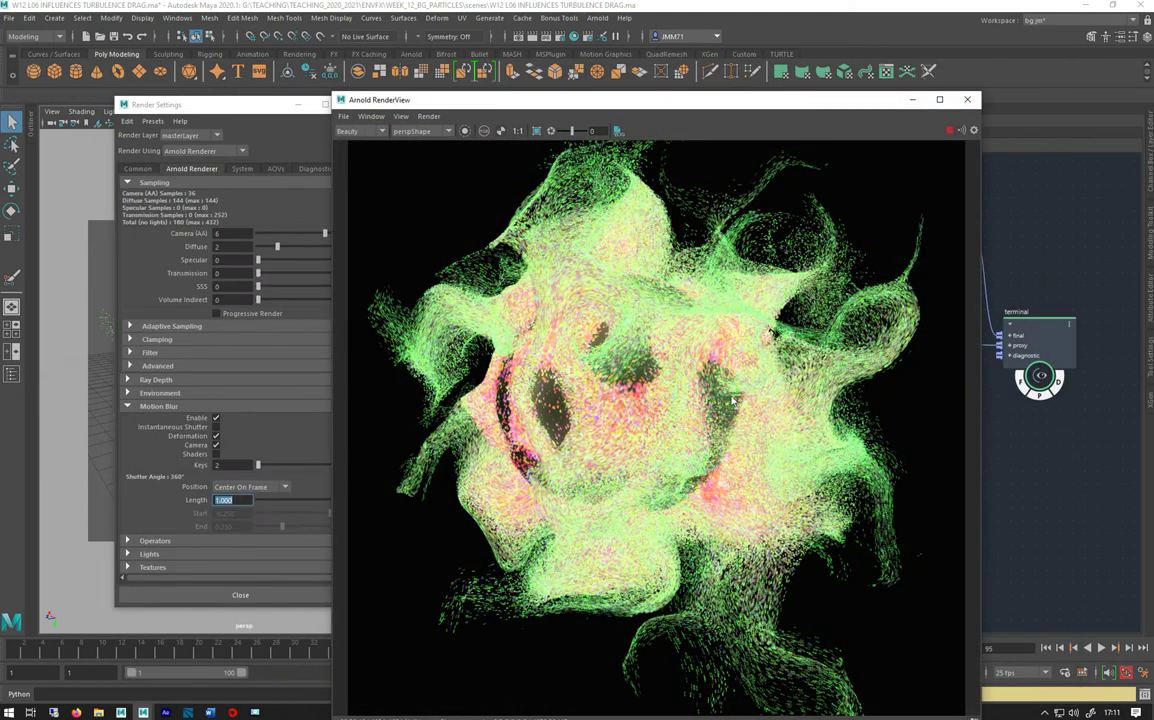
{"action": "left_click_drag", "start_coordinate": [580, 110], "coordinate": [263, 95]}
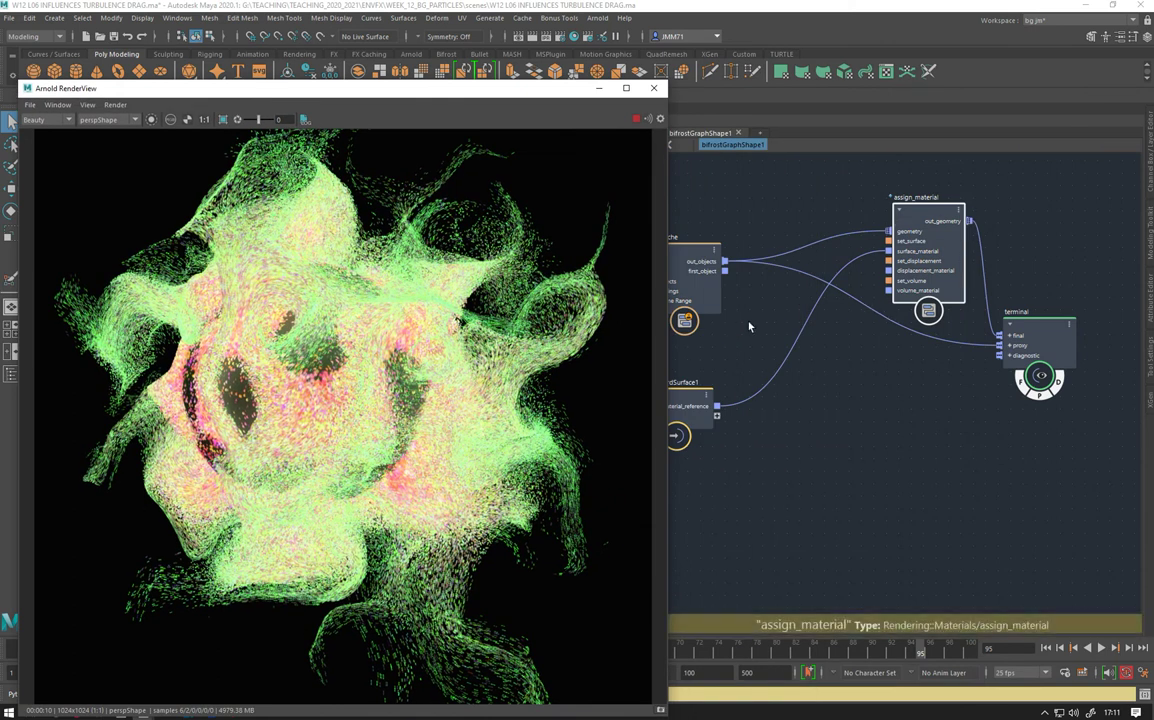
{"action": "left_click_drag", "start_coordinate": [401, 92], "coordinate": [556, 243]}
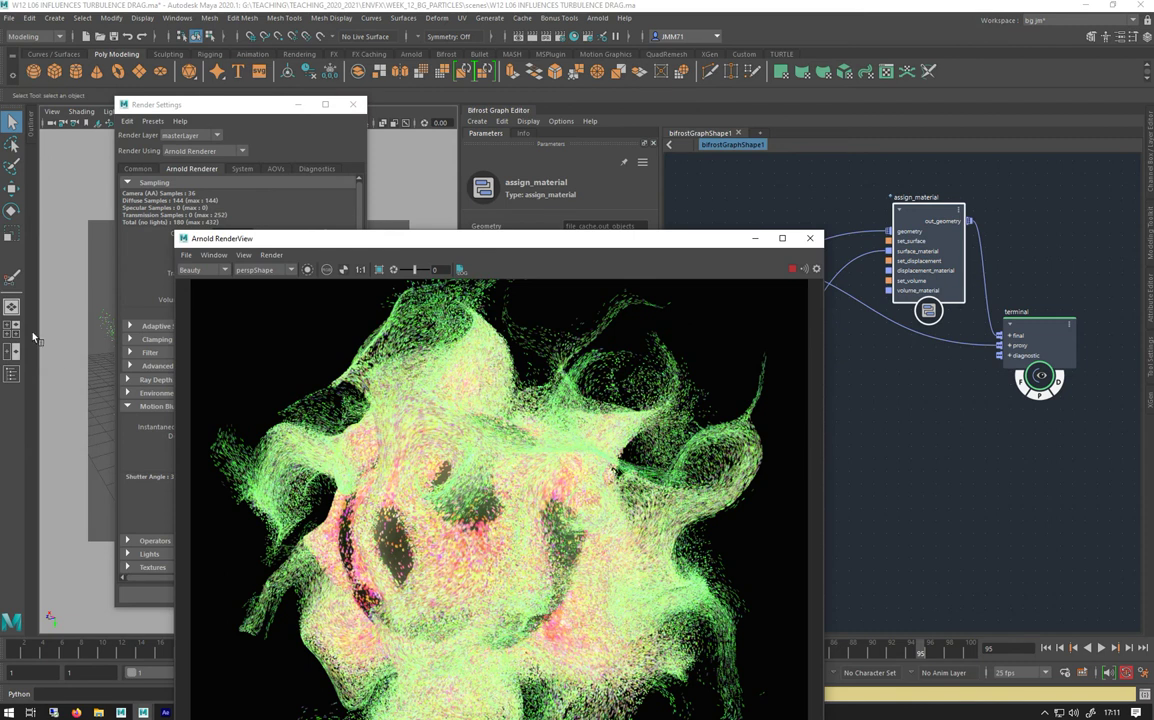
- Select bifrostGraph1 in the Outliner and show its aiStandardSurface1 material attributes
{"action": "left_click", "coordinate": [11, 374]}
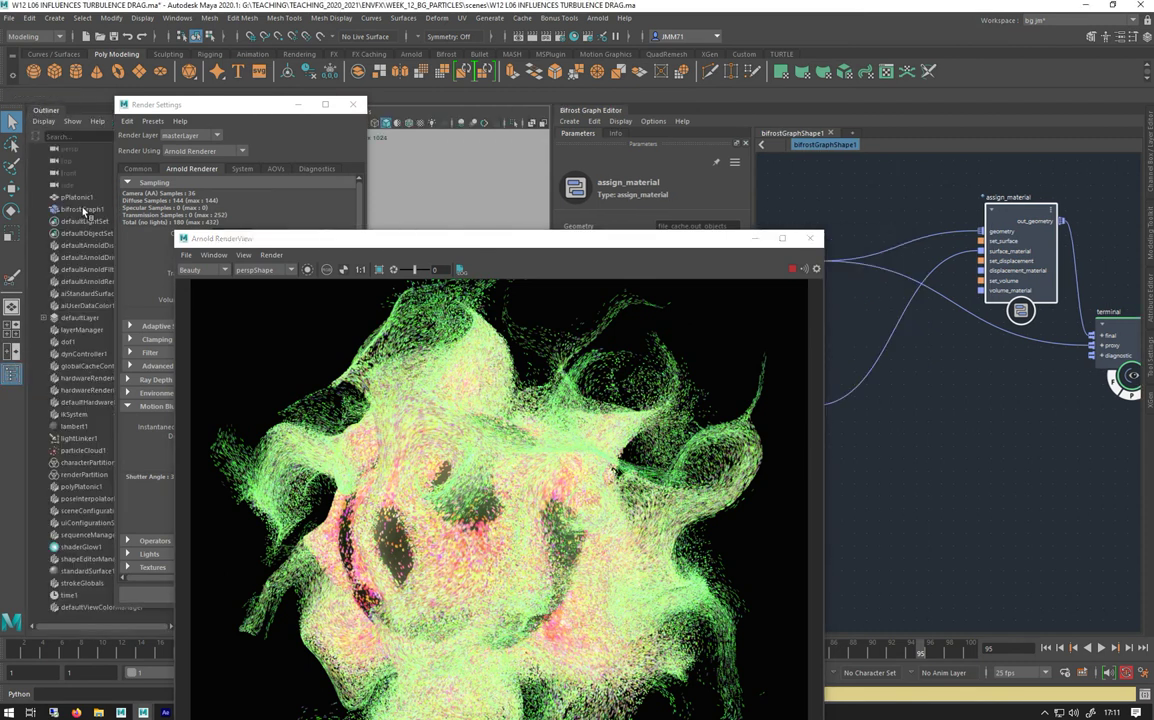
{"action": "left_click", "coordinate": [50, 211]}
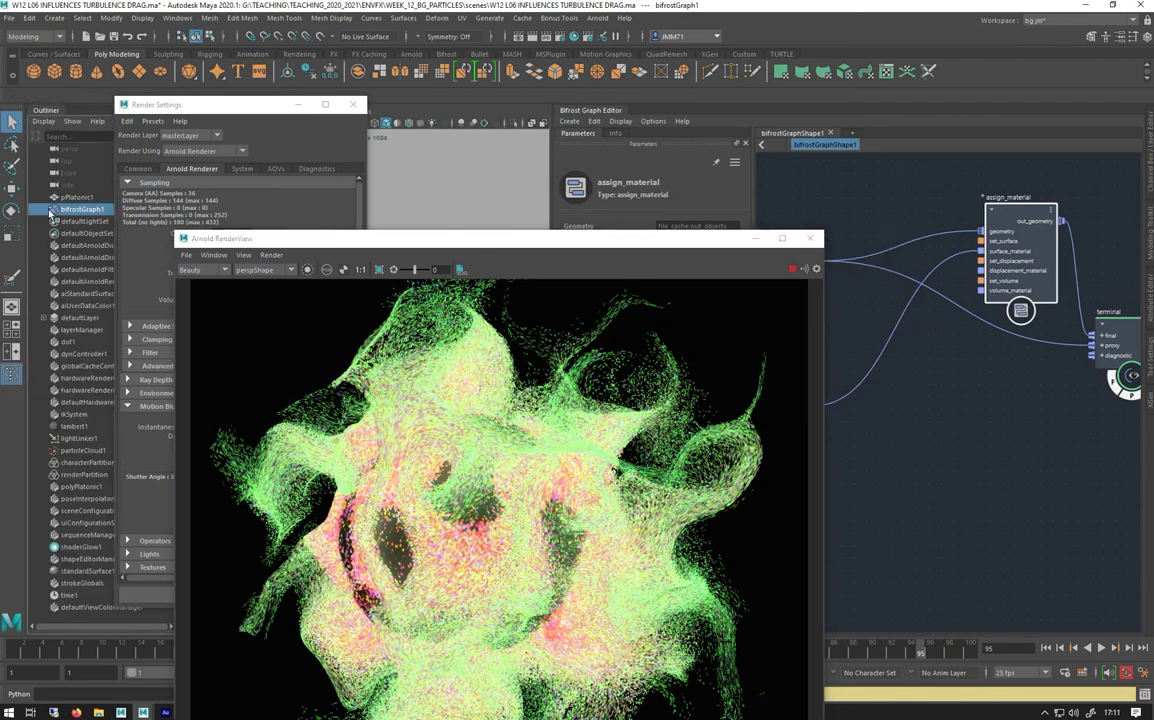
{"action": "left_click", "coordinate": [1151, 322]}
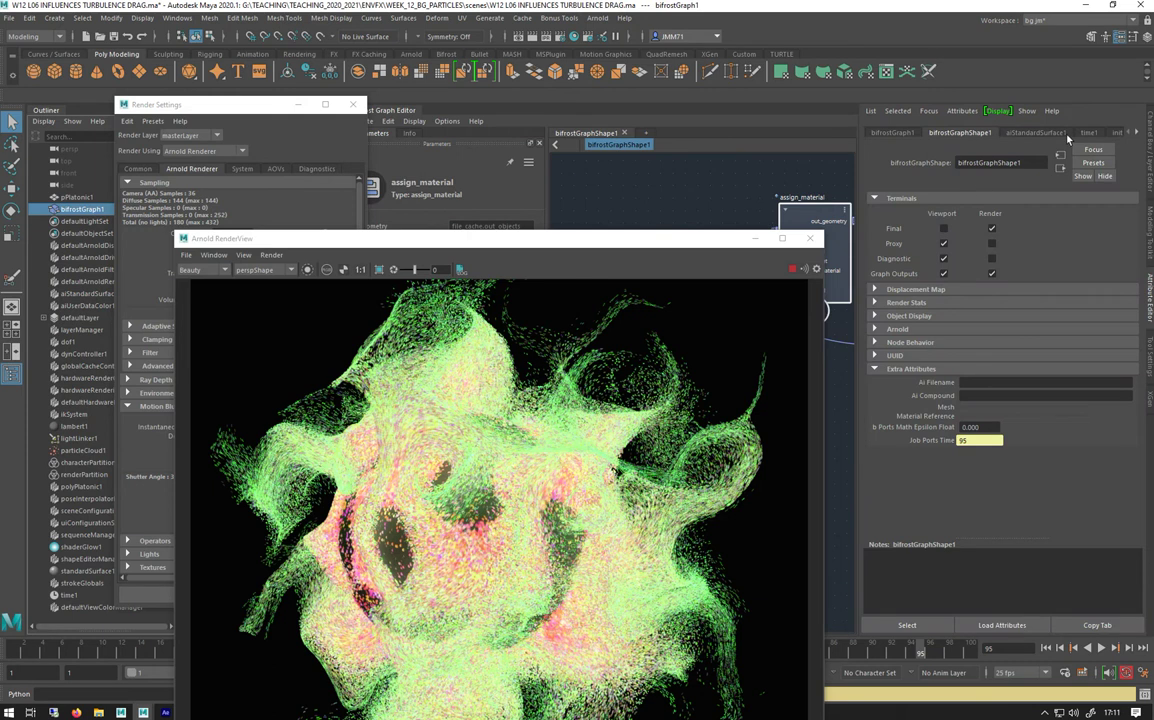
{"action": "left_click", "coordinate": [1037, 133]}
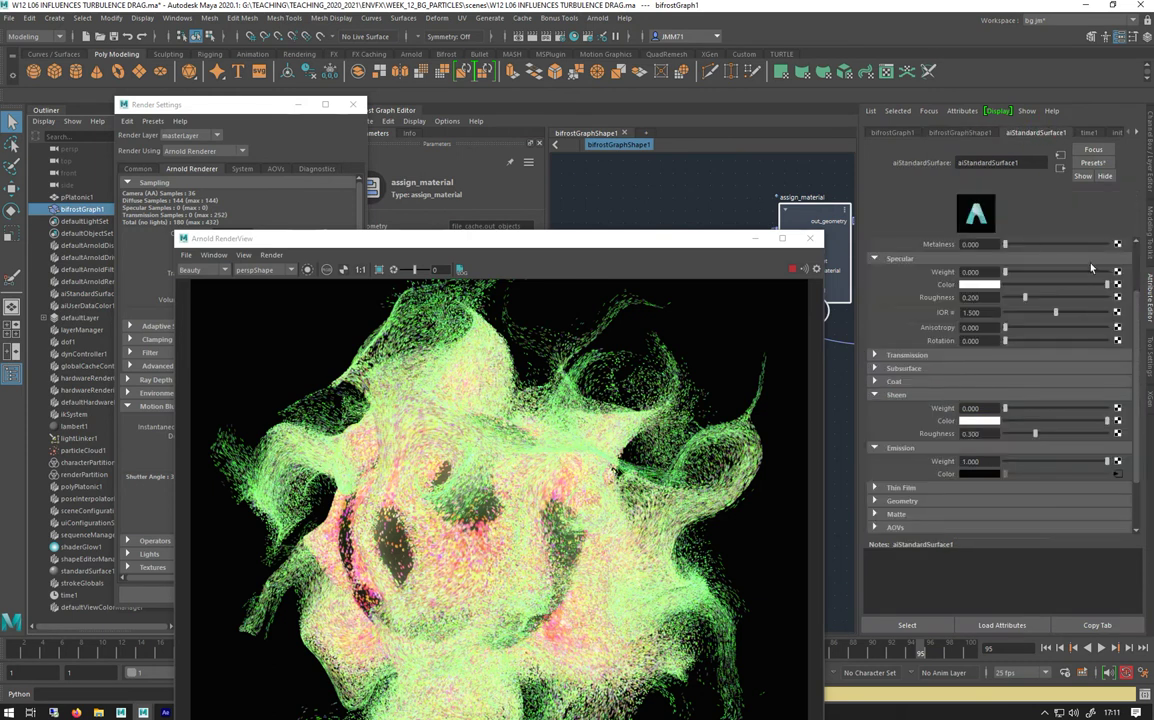
- Try an Emission Weight of 0.5, then restore it to 1
{"action": "double_click", "coordinate": [970, 461]}
{"action": "type", "text": "0.5"}
{"action": "key", "text": "Return"}
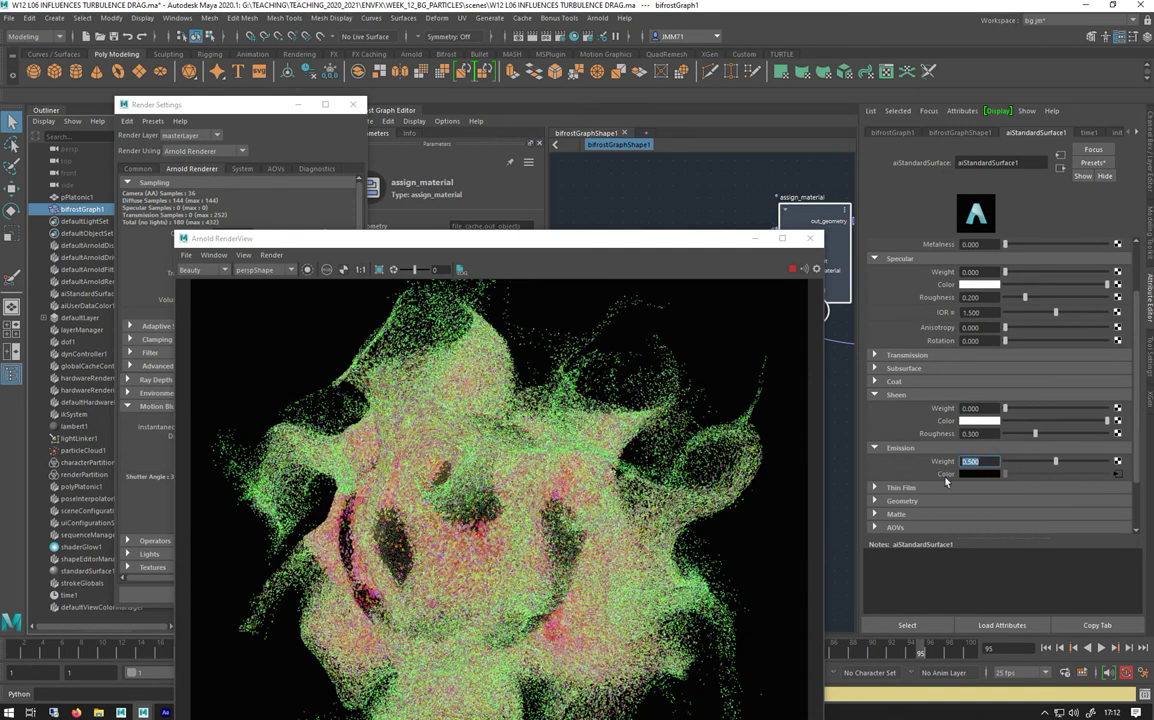
{"action": "type", "text": "1"}
{"action": "key", "text": "Return"}
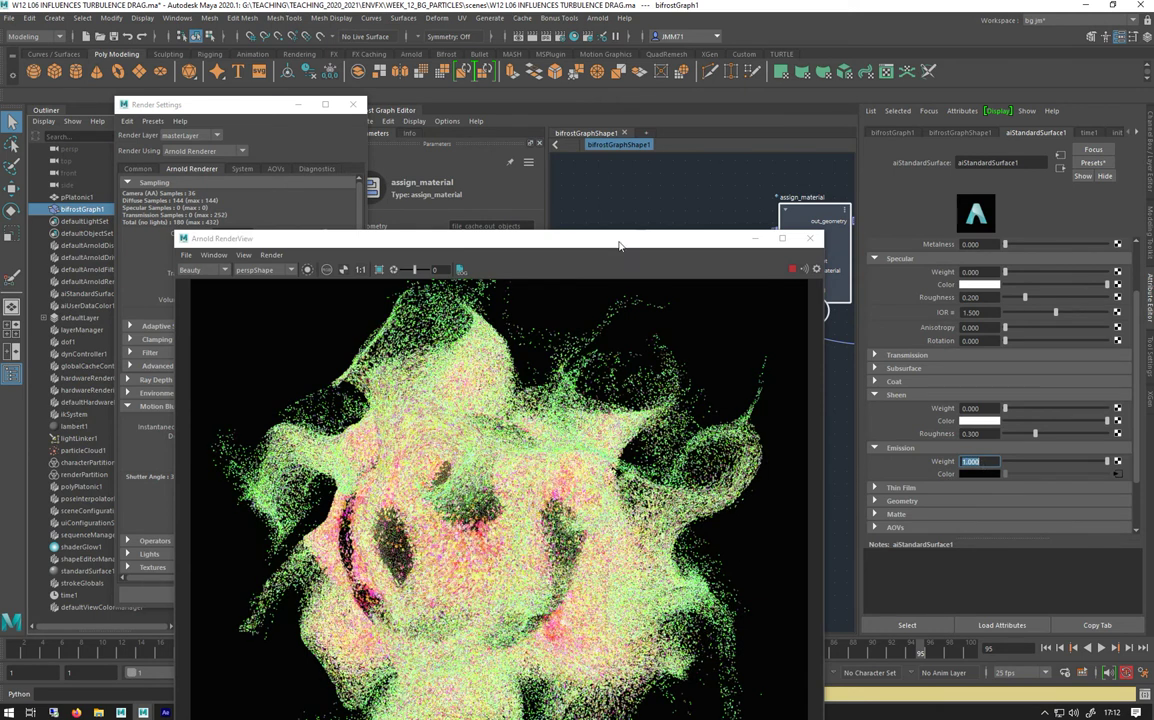
{"action": "left_click_drag", "start_coordinate": [619, 245], "coordinate": [381, 108]}
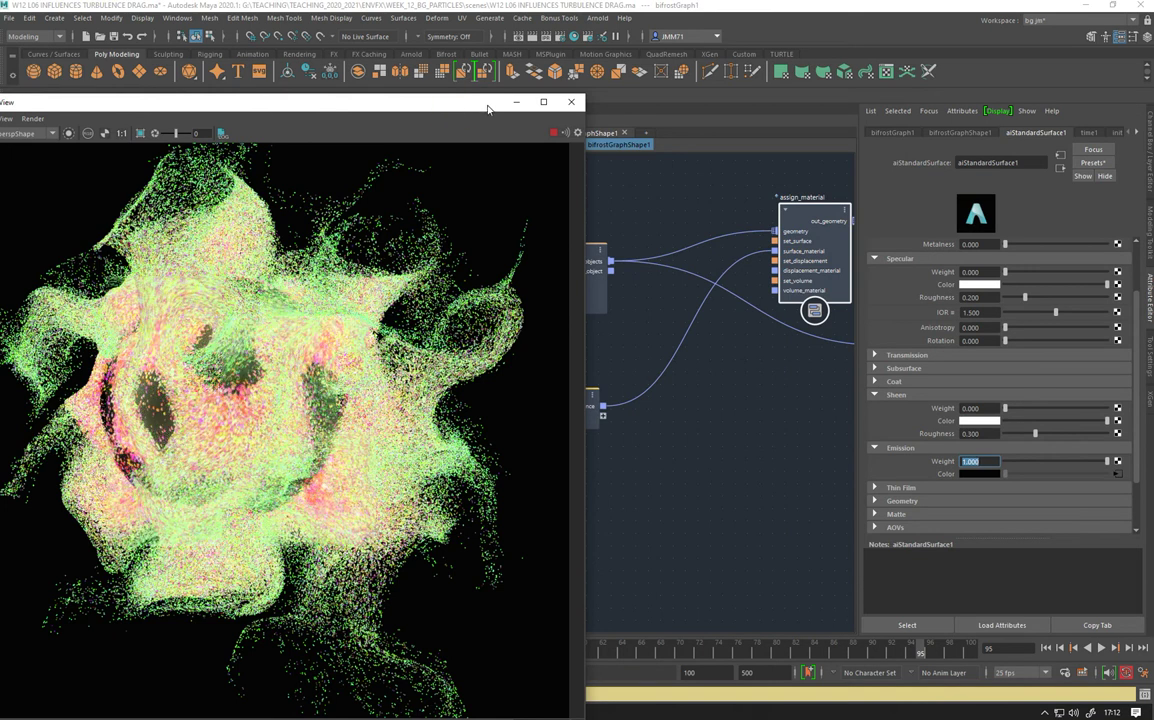
{"action": "left_click_drag", "start_coordinate": [488, 108], "coordinate": [533, 105]}
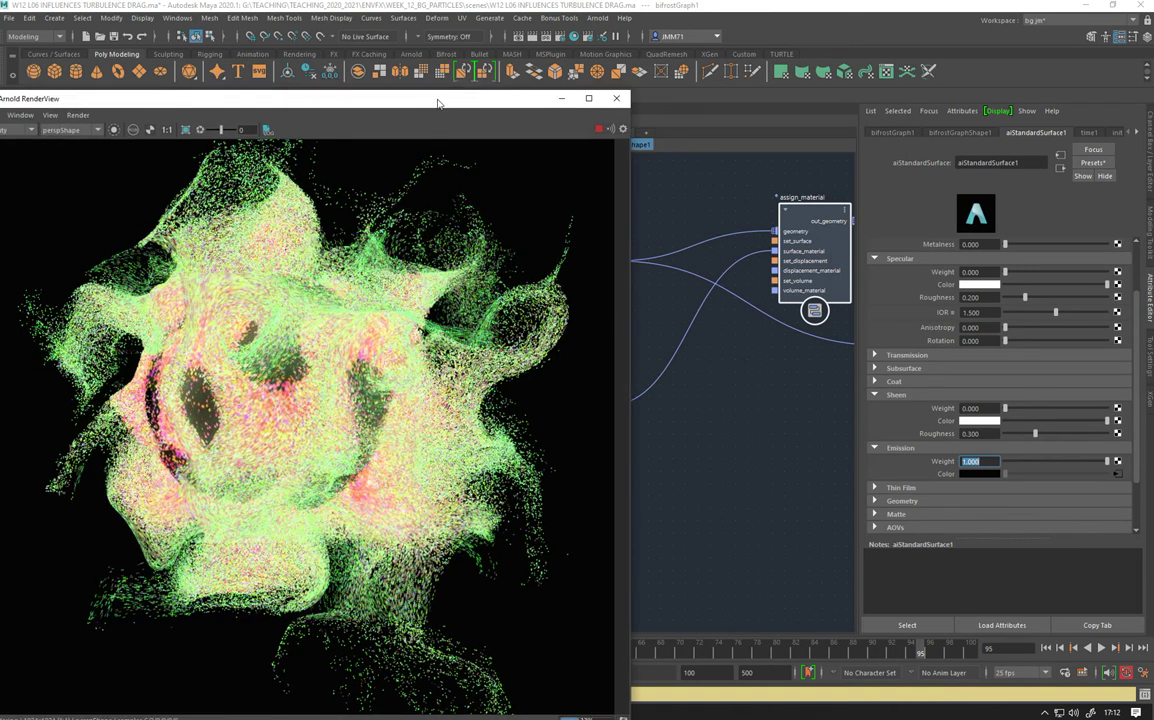
{"action": "left_click_drag", "start_coordinate": [437, 103], "coordinate": [603, 45]}
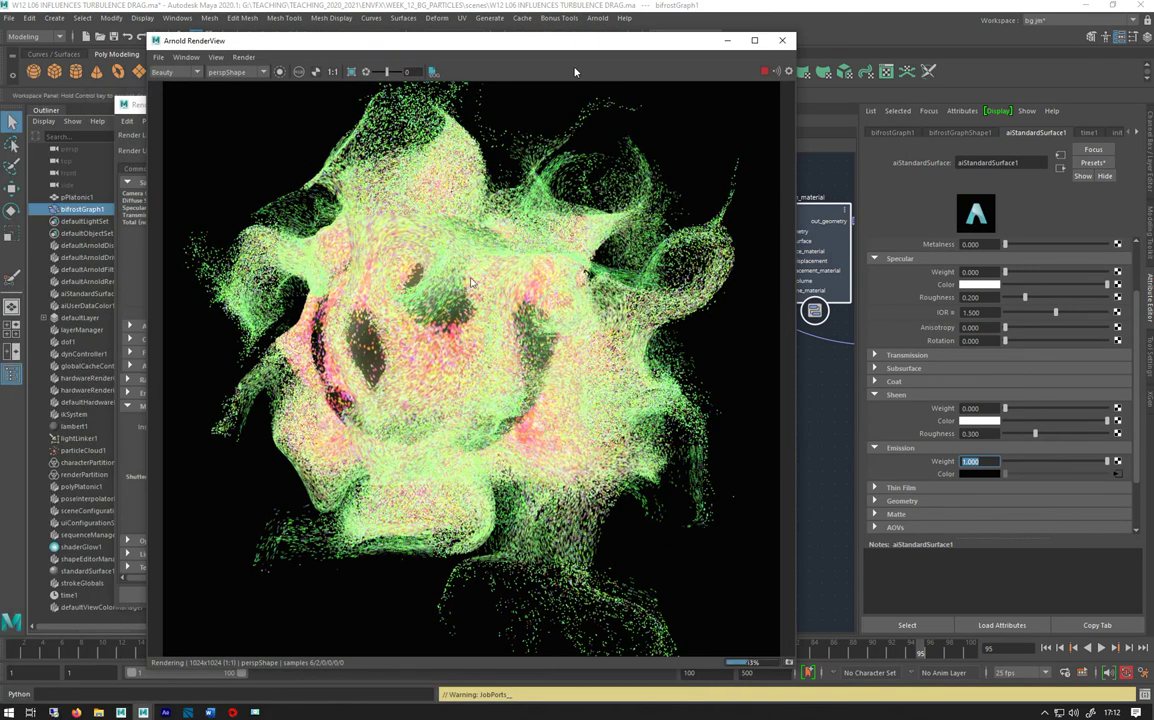
{"action": "left_click", "coordinate": [166, 712]}
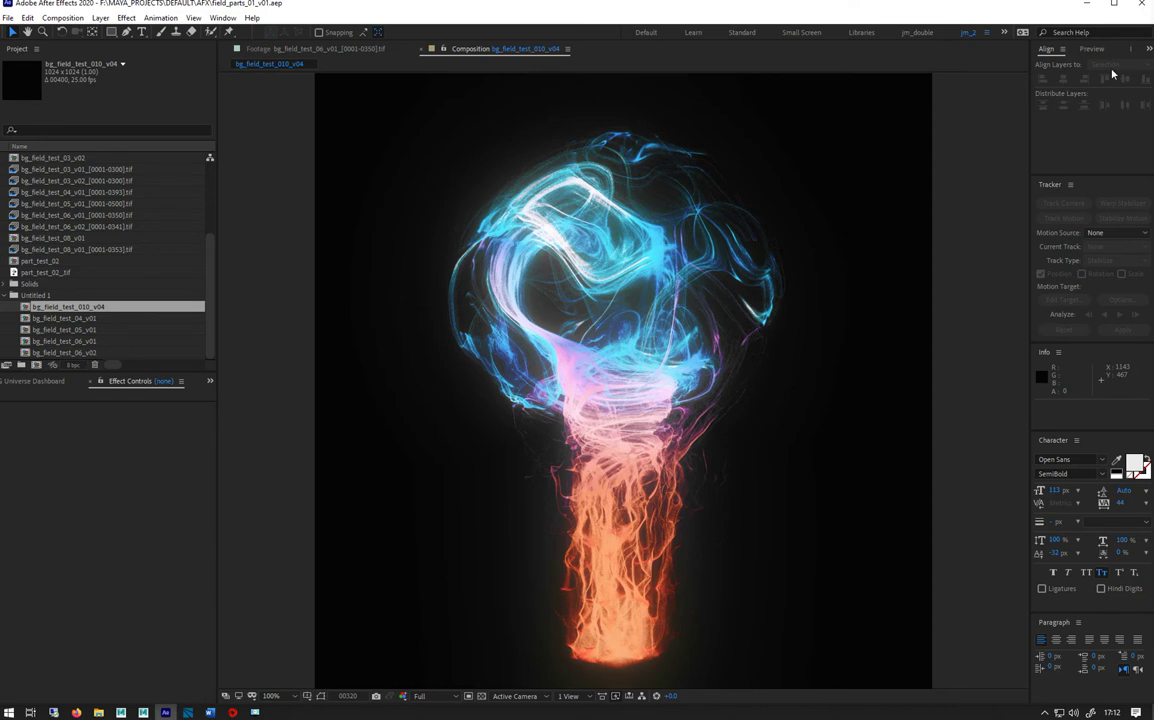
- Minimize the Arnold RenderView, close Render Settings, and collapse the Attribute Editor and Outliner
{"action": "key", "text": "alt+Tab"}
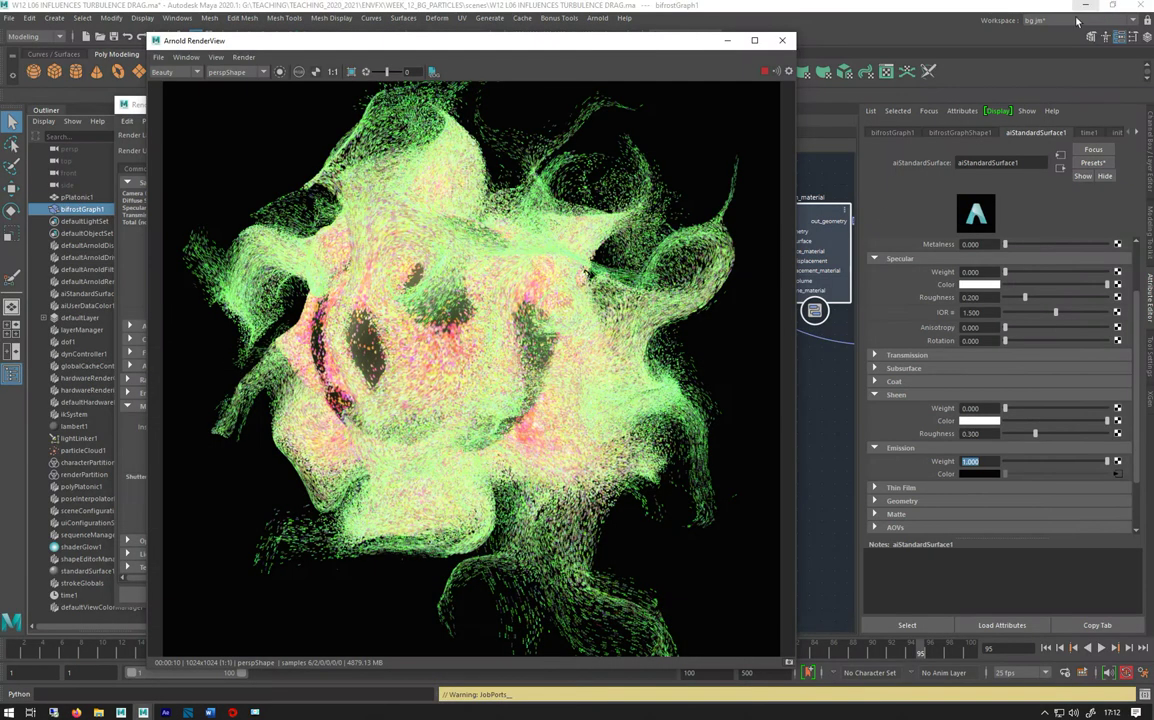
{"action": "left_click_drag", "start_coordinate": [618, 38], "coordinate": [667, 120]}
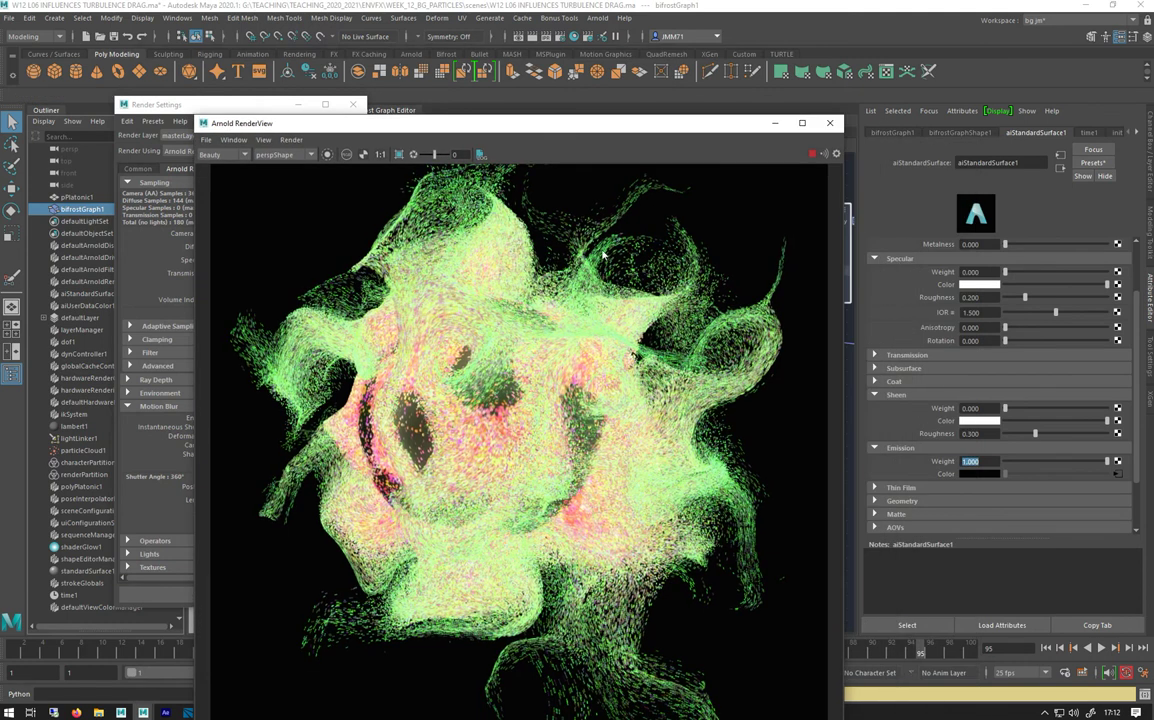
{"action": "left_click", "coordinate": [775, 123]}
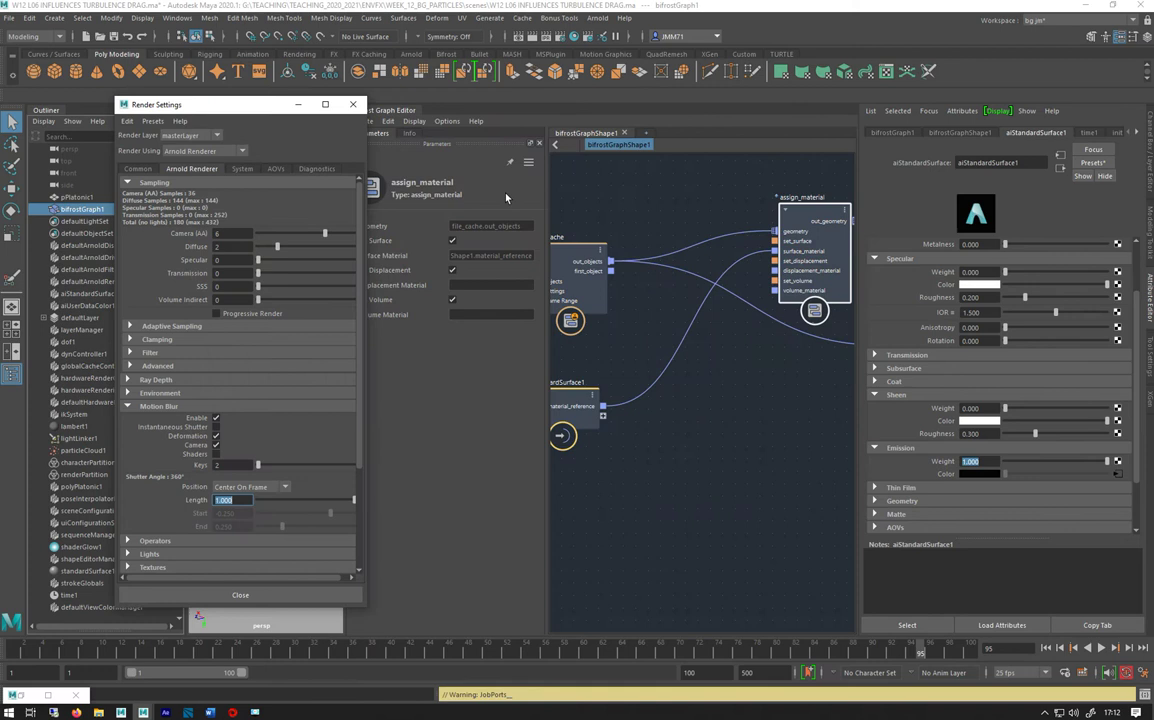
{"action": "left_click", "coordinate": [352, 104]}
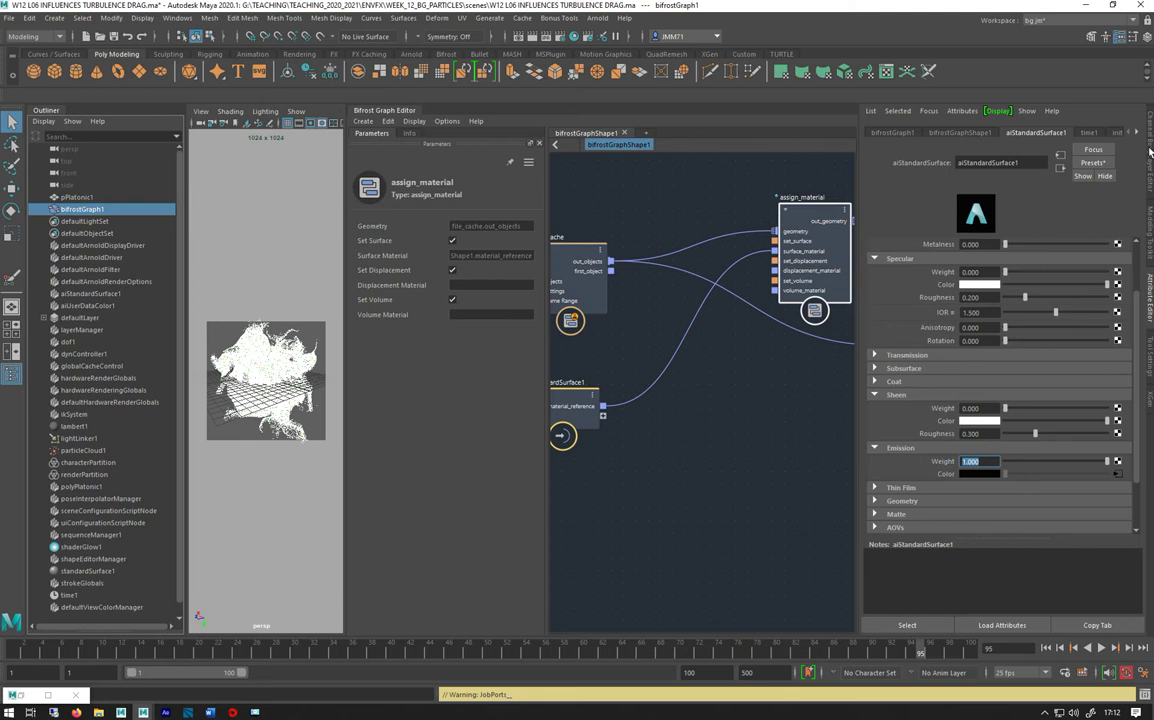
{"action": "left_click", "coordinate": [1150, 310]}
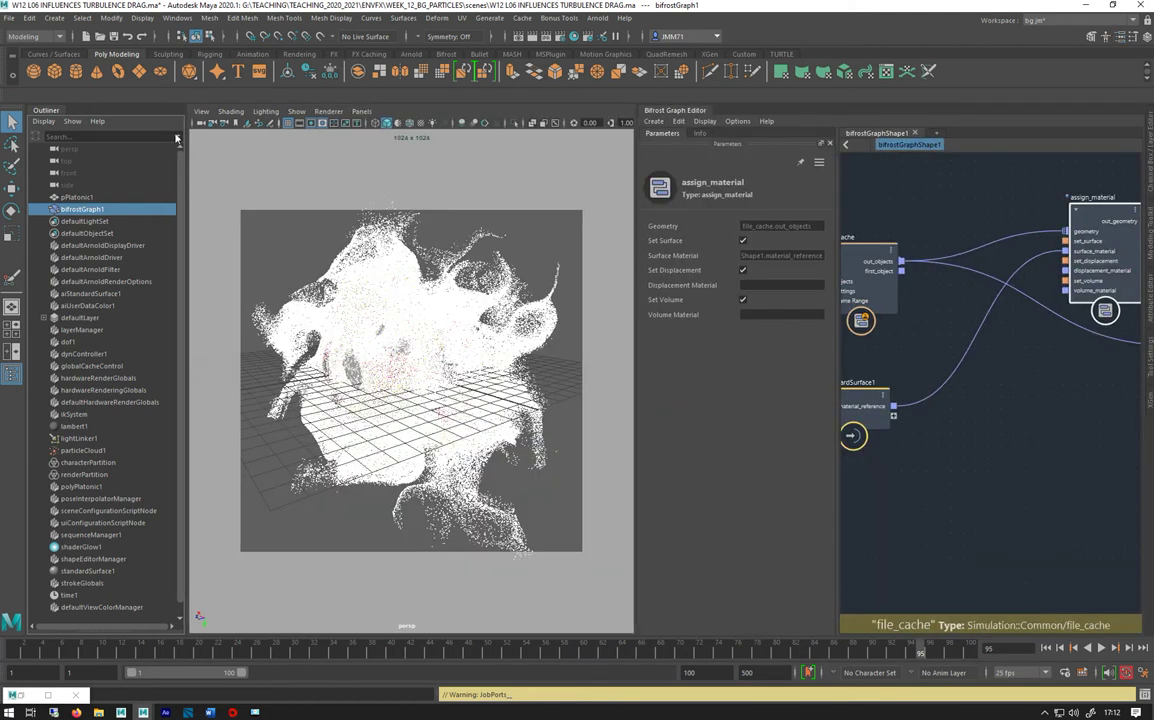
{"action": "left_click", "coordinate": [40, 109]}
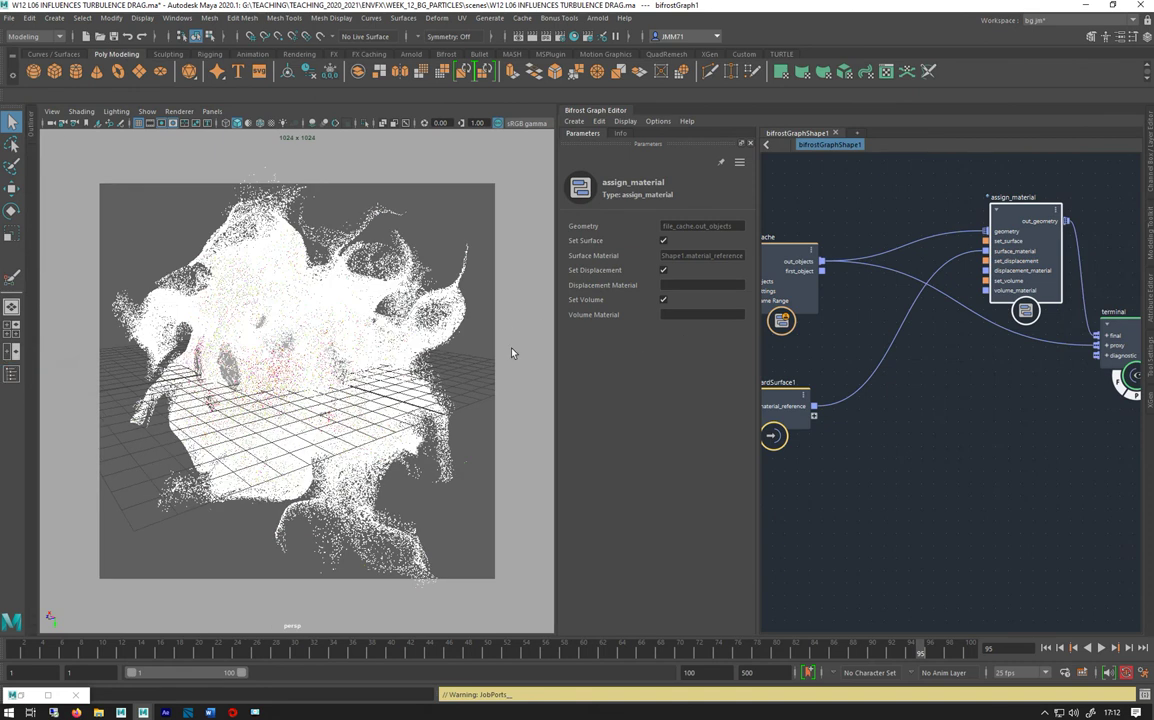
{"action": "left_click", "coordinate": [430, 214]}
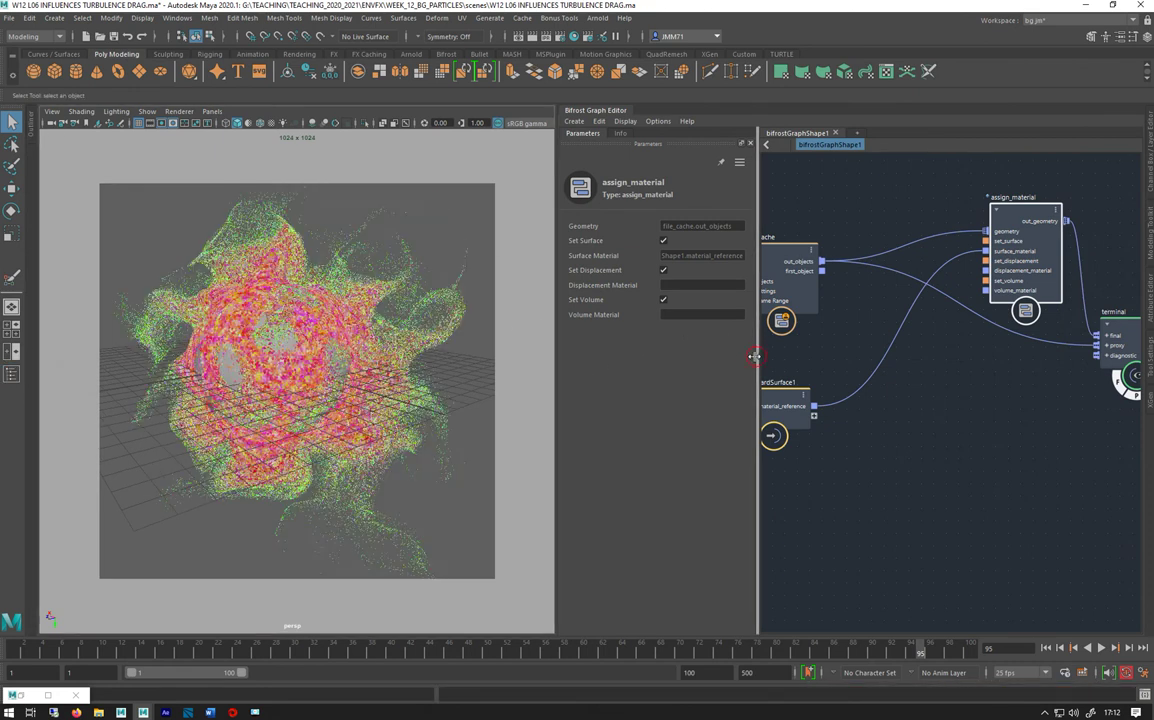
- Widen the Bifrost graph and move the terminal and assign_material nodes
{"action": "left_click_drag", "start_coordinate": [757, 361], "coordinate": [603, 361]}
{"action": "left_click_drag", "start_coordinate": [1047, 336], "coordinate": [1140, 304]}
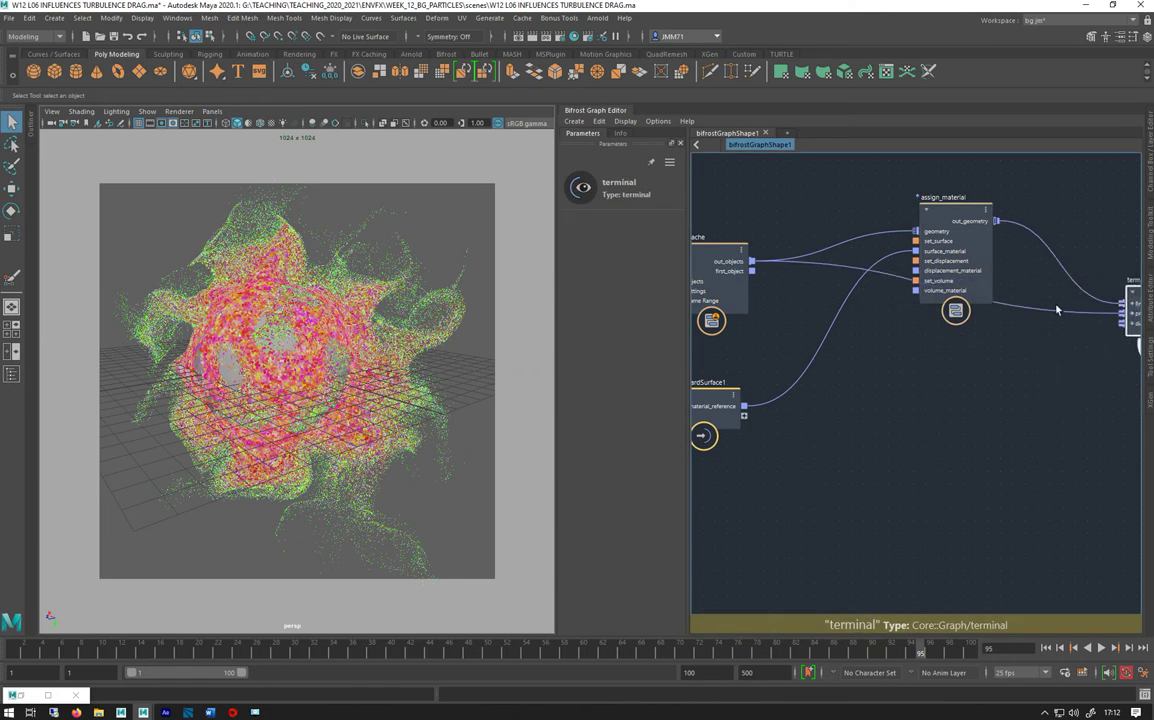
{"action": "left_click_drag", "start_coordinate": [957, 239], "coordinate": [862, 381]}
{"action": "left_click", "coordinate": [1054, 479]}
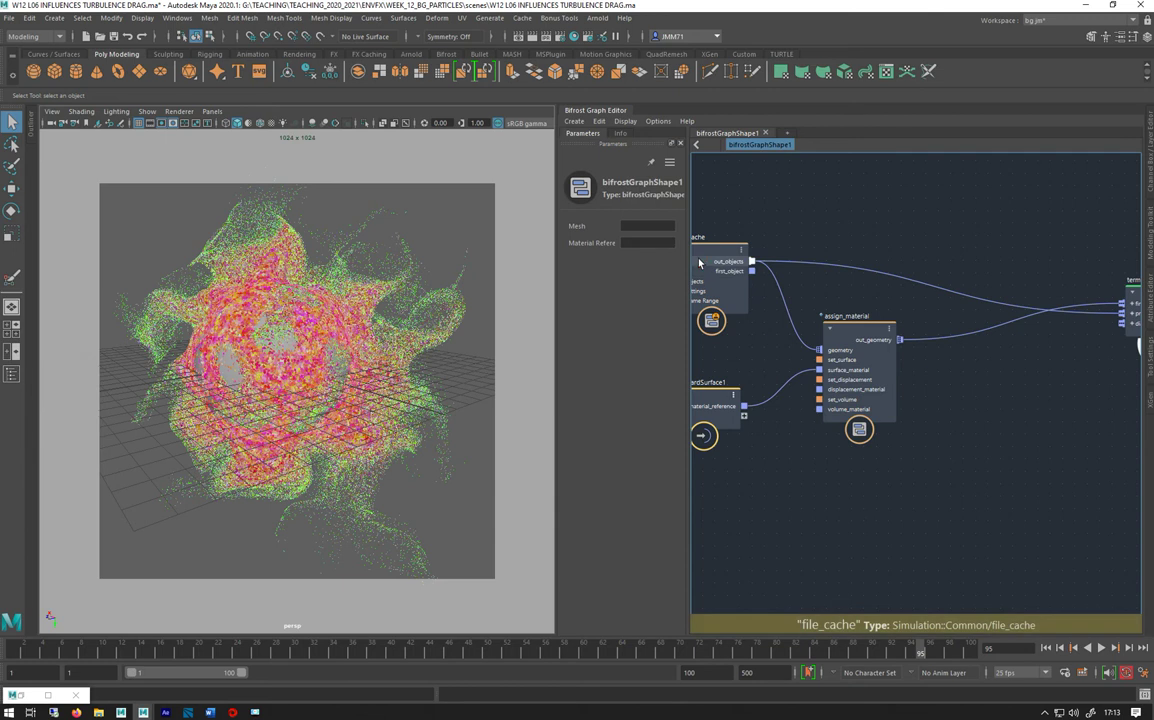
{"action": "left_click", "coordinate": [722, 285]}
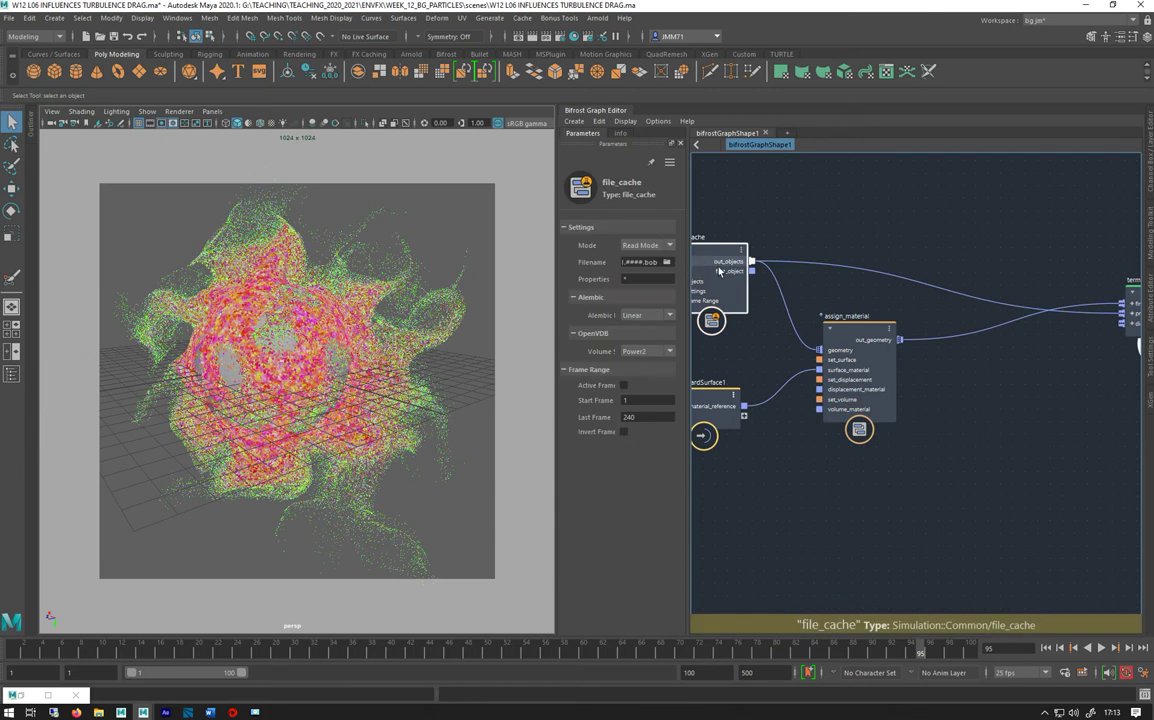
{"action": "left_click", "coordinate": [1024, 466]}
- Add a get_geo_property node via ggp and wire assign_material's out_geometry into it
{"action": "key", "text": "Tab"}
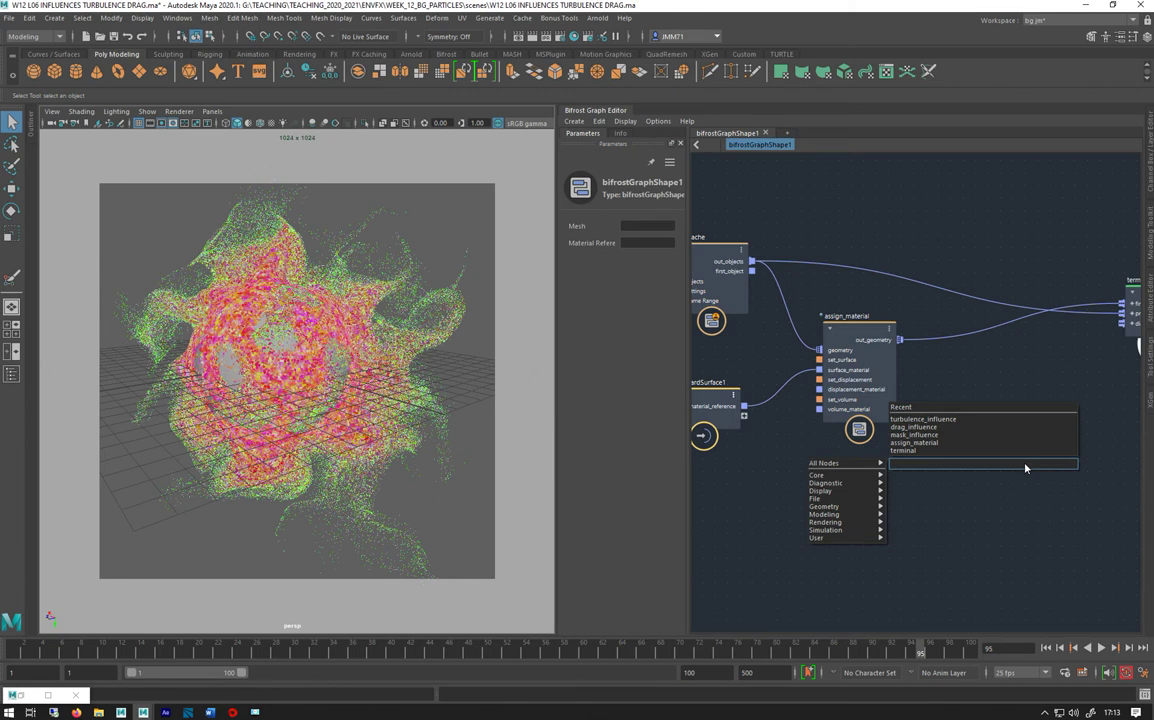
{"action": "type", "text": "ggp"}
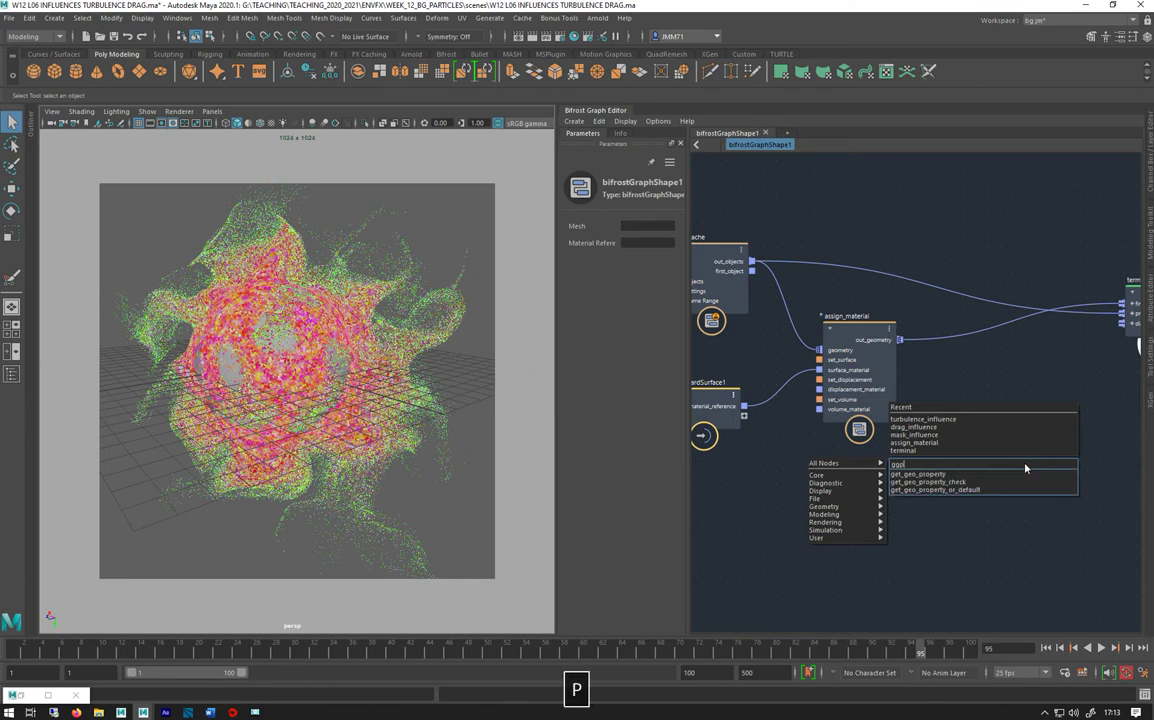
{"action": "key", "text": "Up"}
{"action": "left_click", "coordinate": [907, 482]}
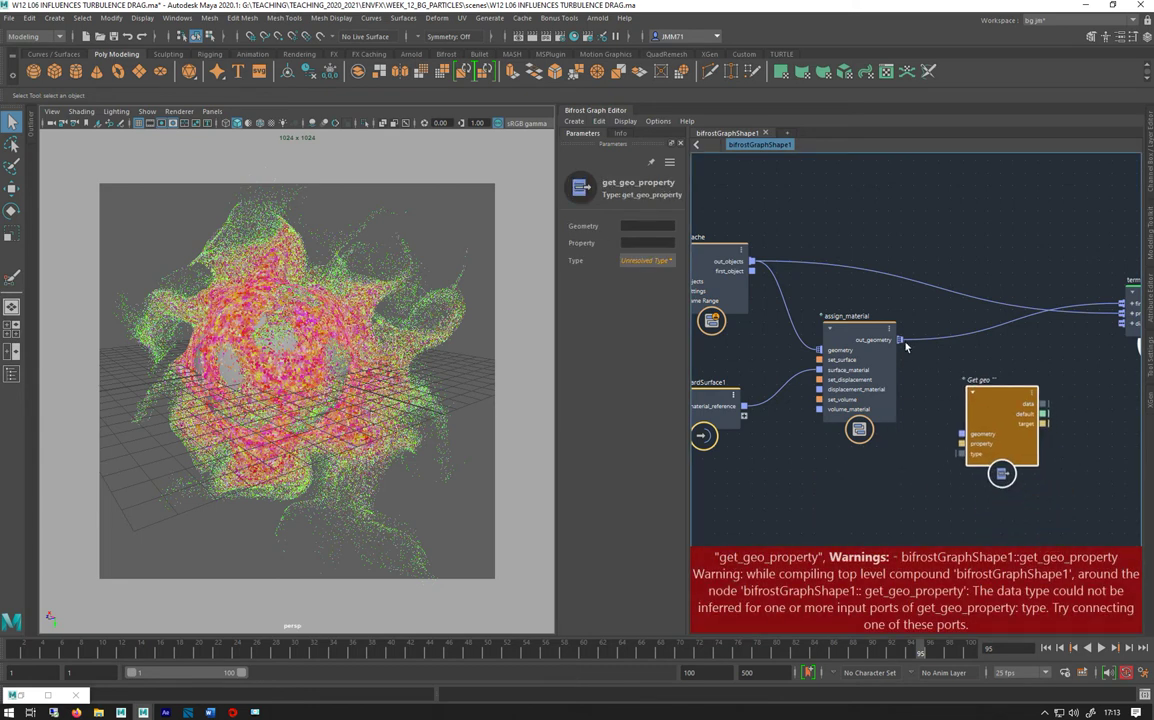
{"action": "left_click_drag", "start_coordinate": [900, 341], "coordinate": [962, 434]}
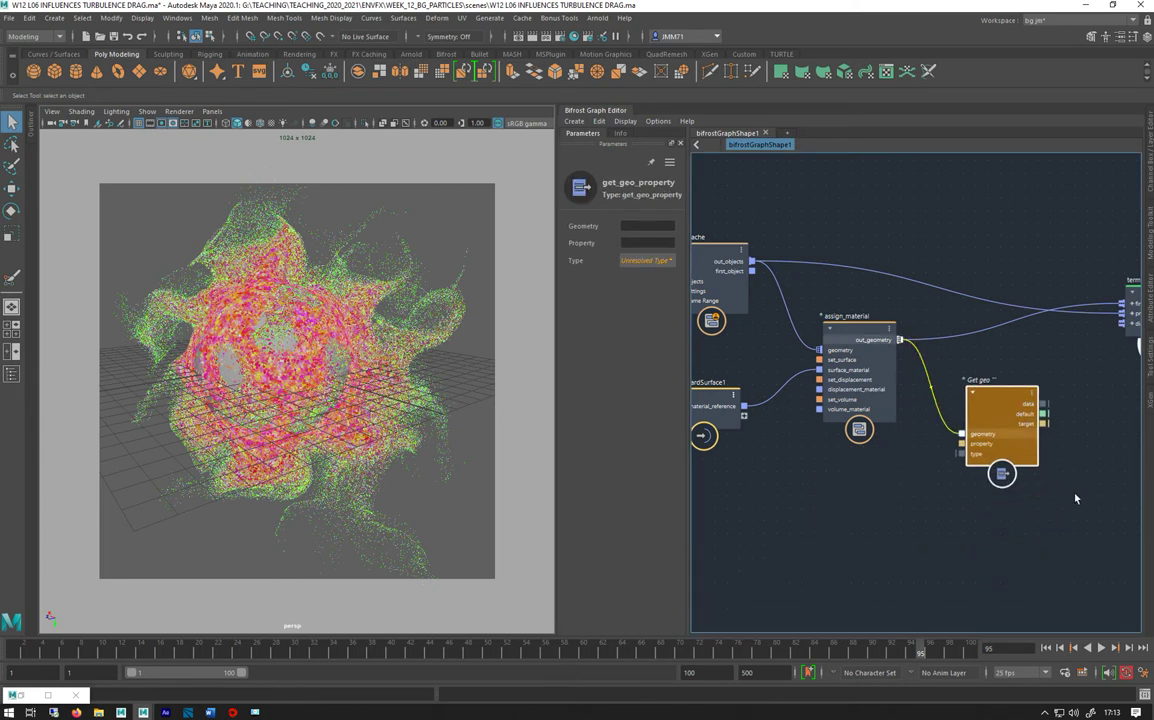
{"action": "middle_click_drag", "start_coordinate": [943, 349], "coordinate": [858, 306]}
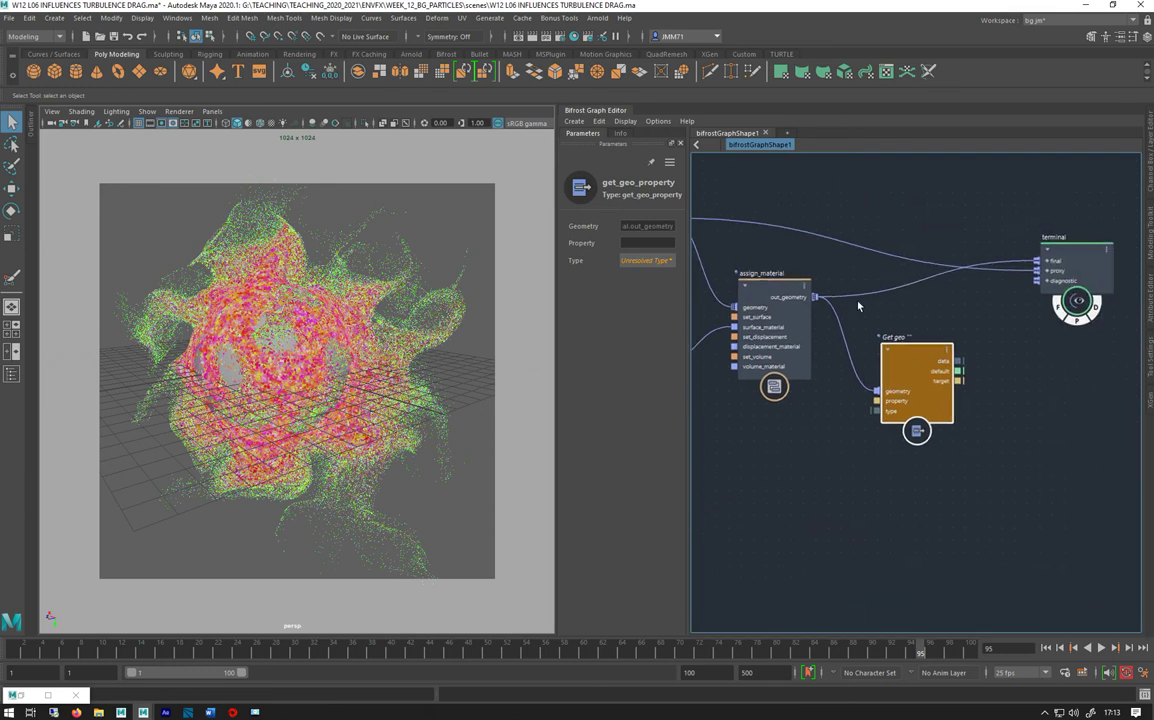
- Set the Get geo property to point_size with type array<float>
{"action": "left_click", "coordinate": [643, 243]}
{"action": "type", "text": "point"}
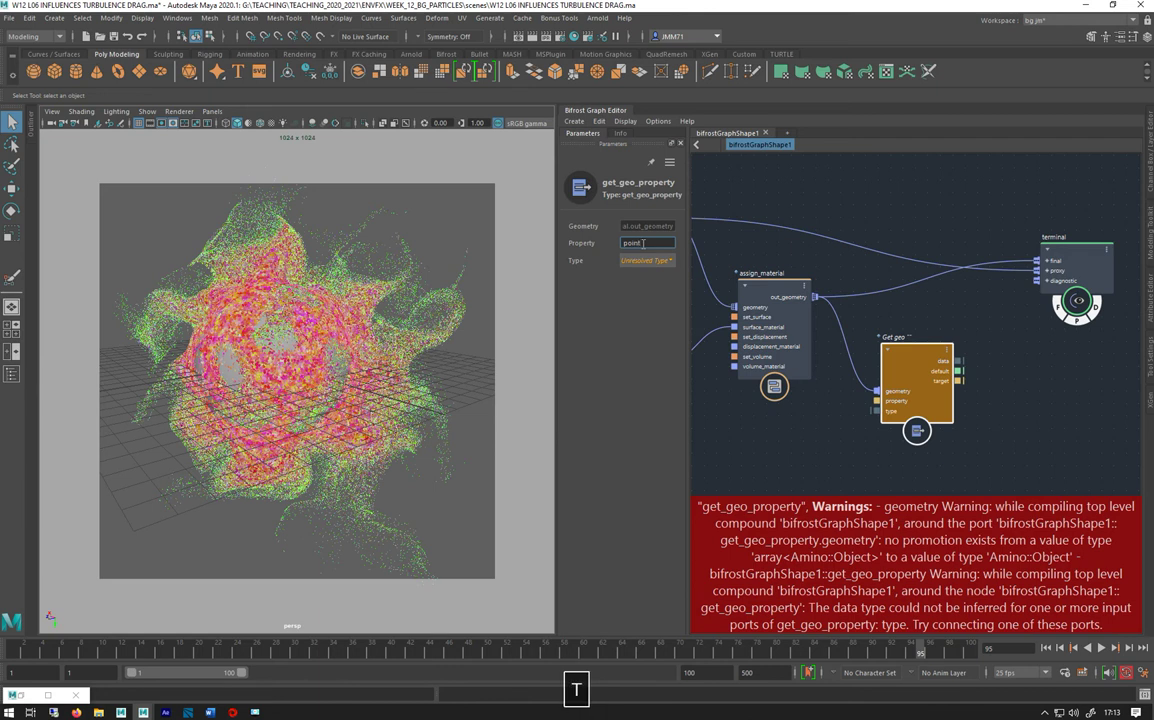
{"action": "type", "text": "_size"}
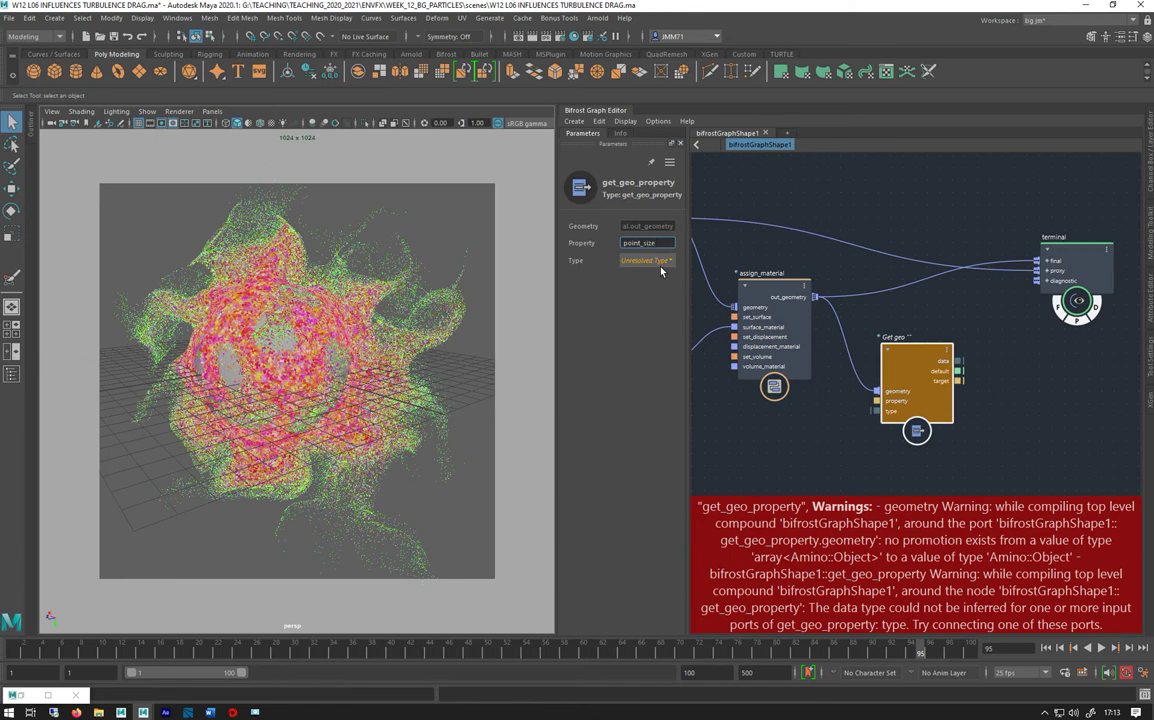
{"action": "left_click", "coordinate": [650, 262]}
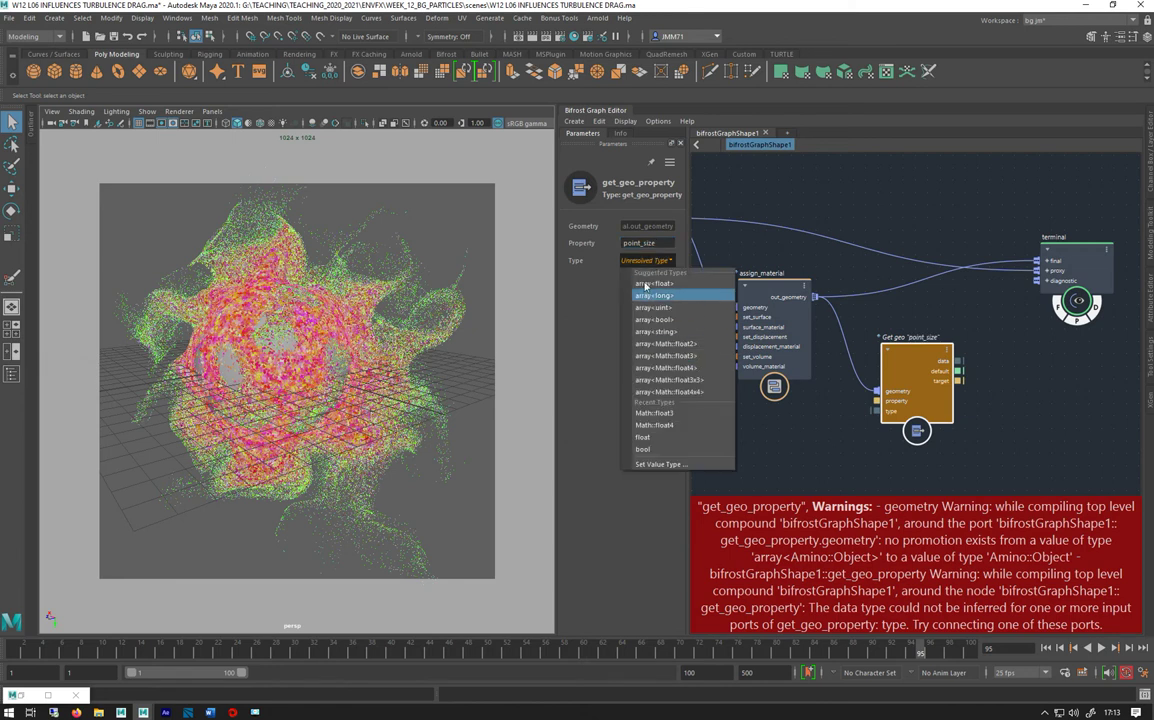
{"action": "left_click", "coordinate": [645, 284]}
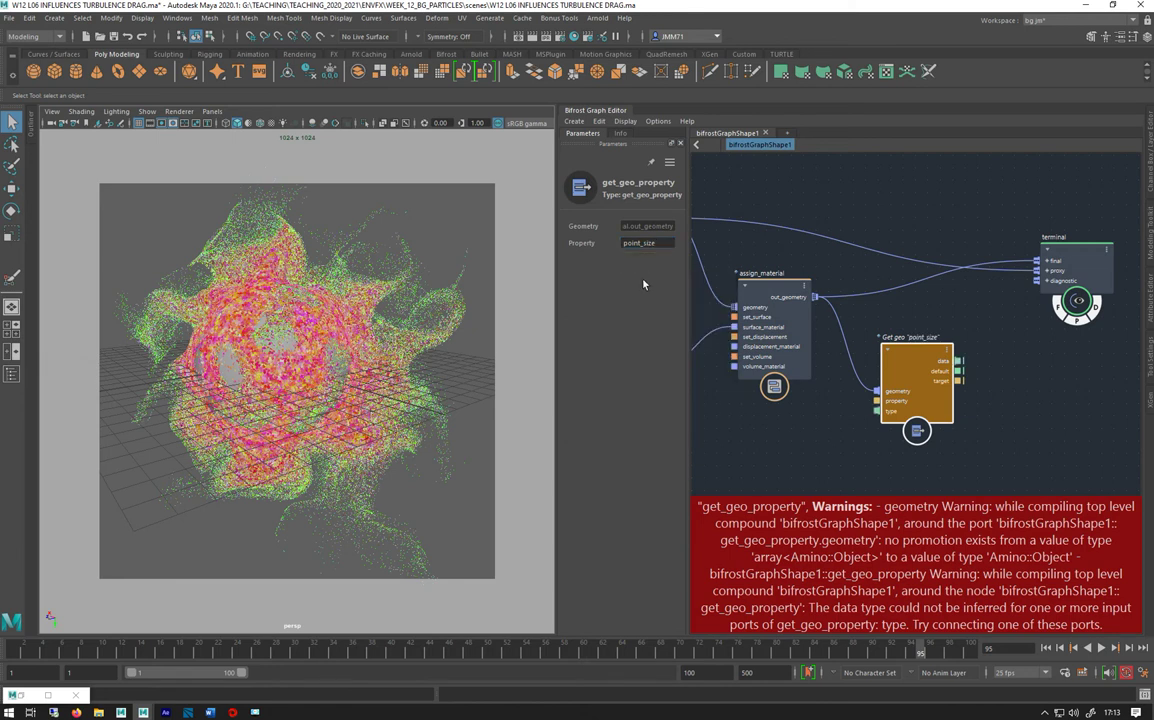
- Move the Get geo node above assign_material and disconnect the assign_material wire
{"action": "middle_click_drag", "start_coordinate": [930, 287], "coordinate": [974, 216]}
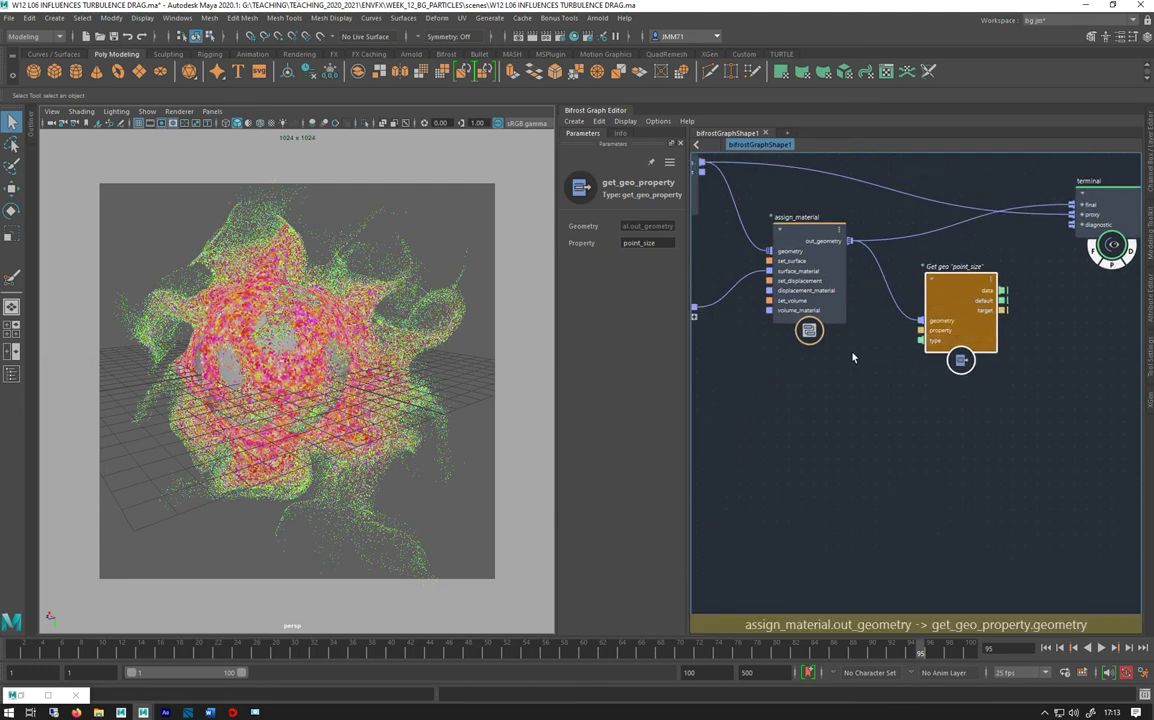
{"action": "middle_click_drag", "start_coordinate": [720, 248], "coordinate": [846, 345]}
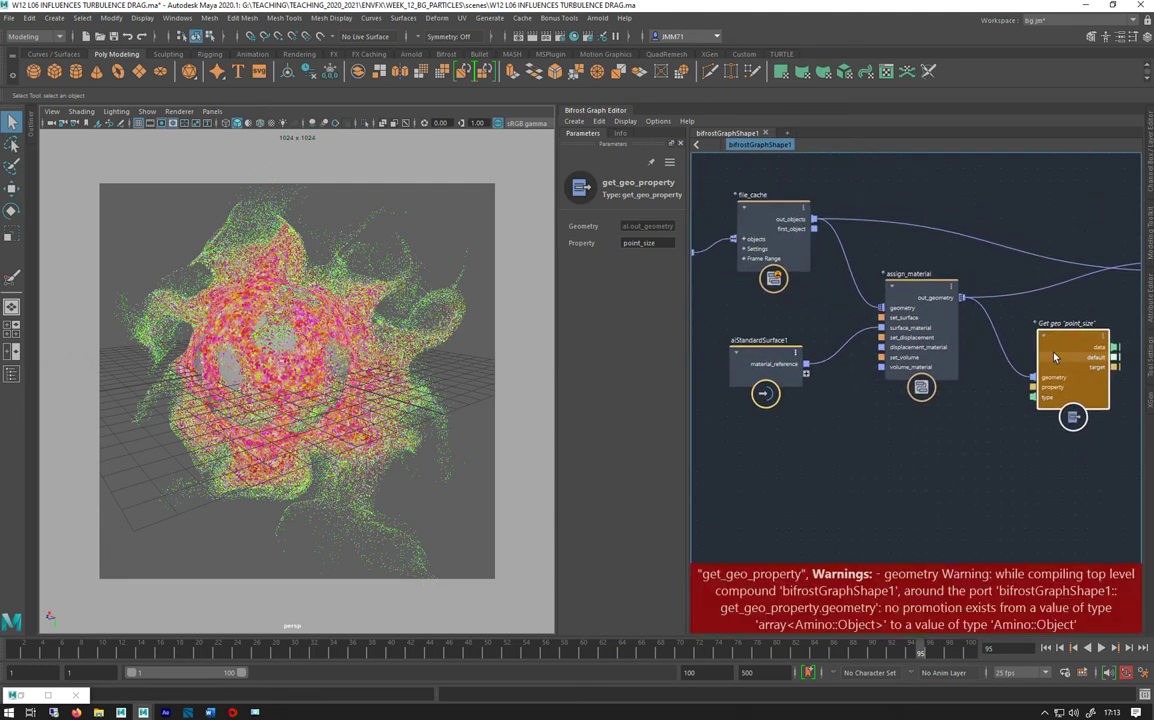
{"action": "left_click_drag", "start_coordinate": [1053, 357], "coordinate": [1009, 189]}
{"action": "middle_click_drag", "start_coordinate": [875, 260], "coordinate": [808, 327]}
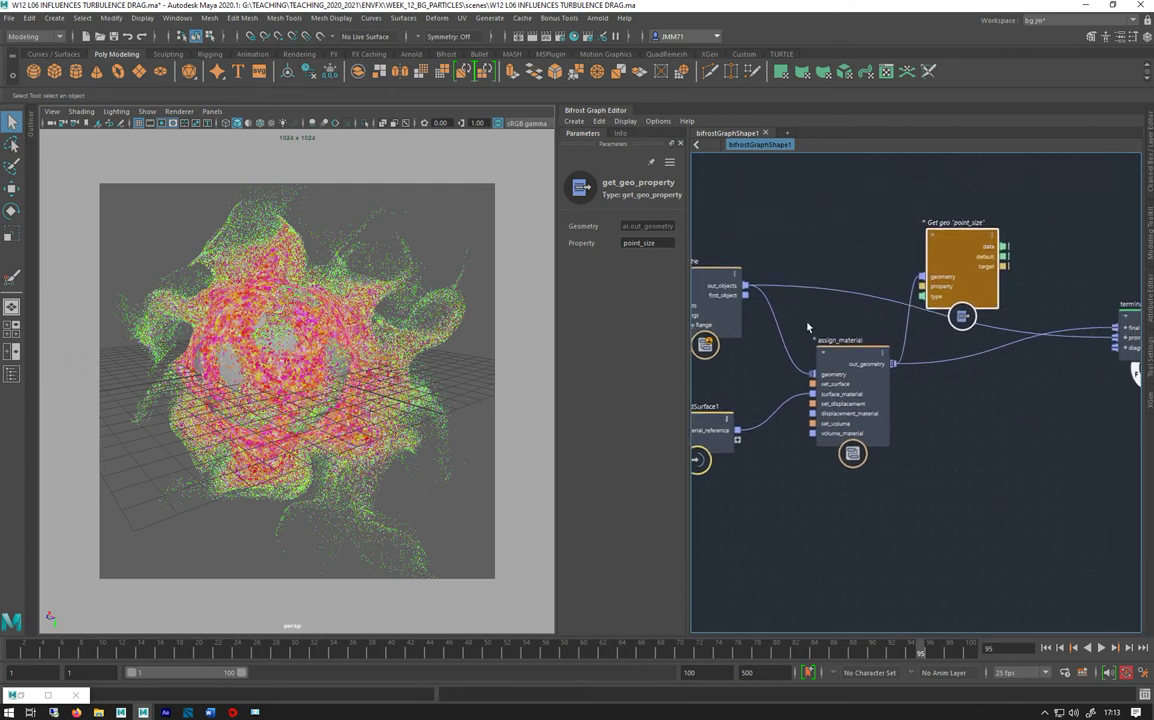
{"action": "left_click_drag", "start_coordinate": [935, 273], "coordinate": [961, 241]}
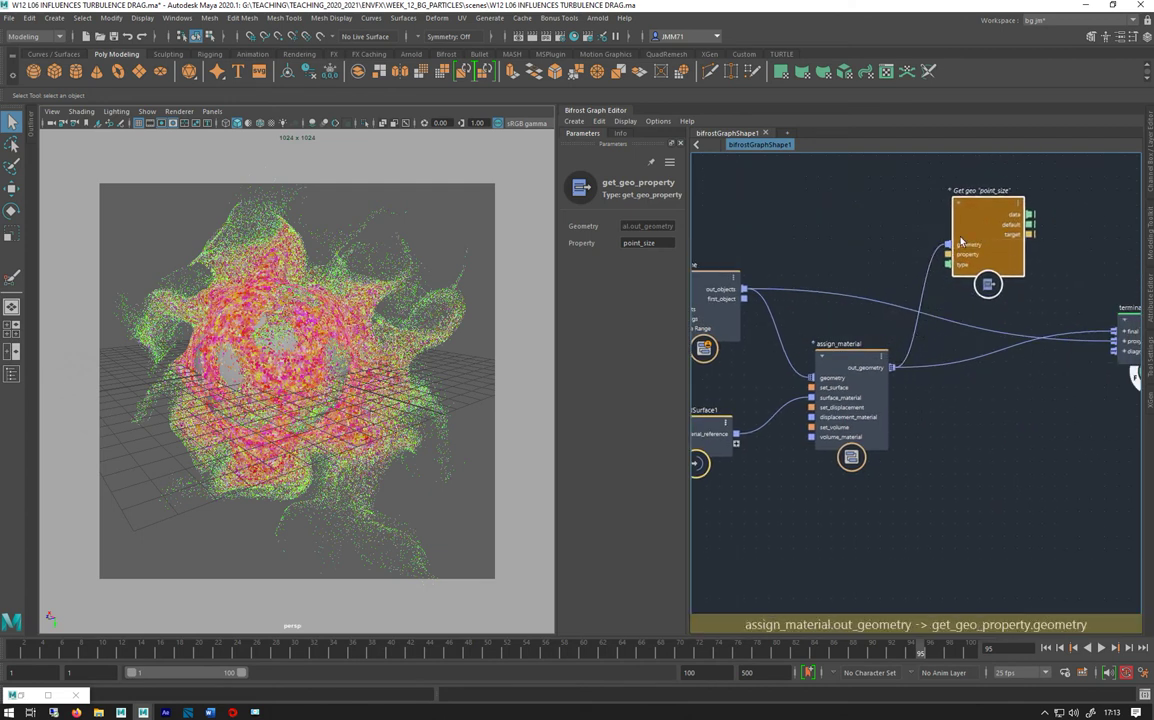
{"action": "middle_click_drag", "start_coordinate": [824, 216], "coordinate": [893, 222]}
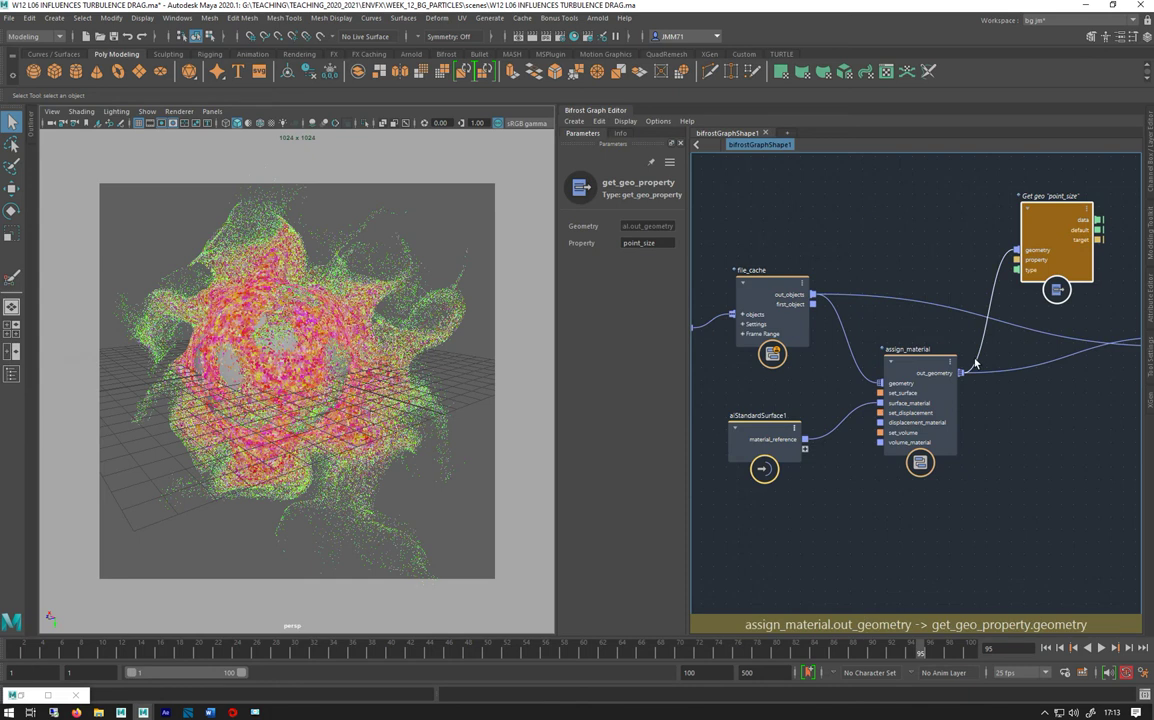
{"action": "left_click_drag", "start_coordinate": [975, 365], "coordinate": [925, 255]}
{"action": "left_click_drag", "start_coordinate": [1040, 227], "coordinate": [960, 212]}
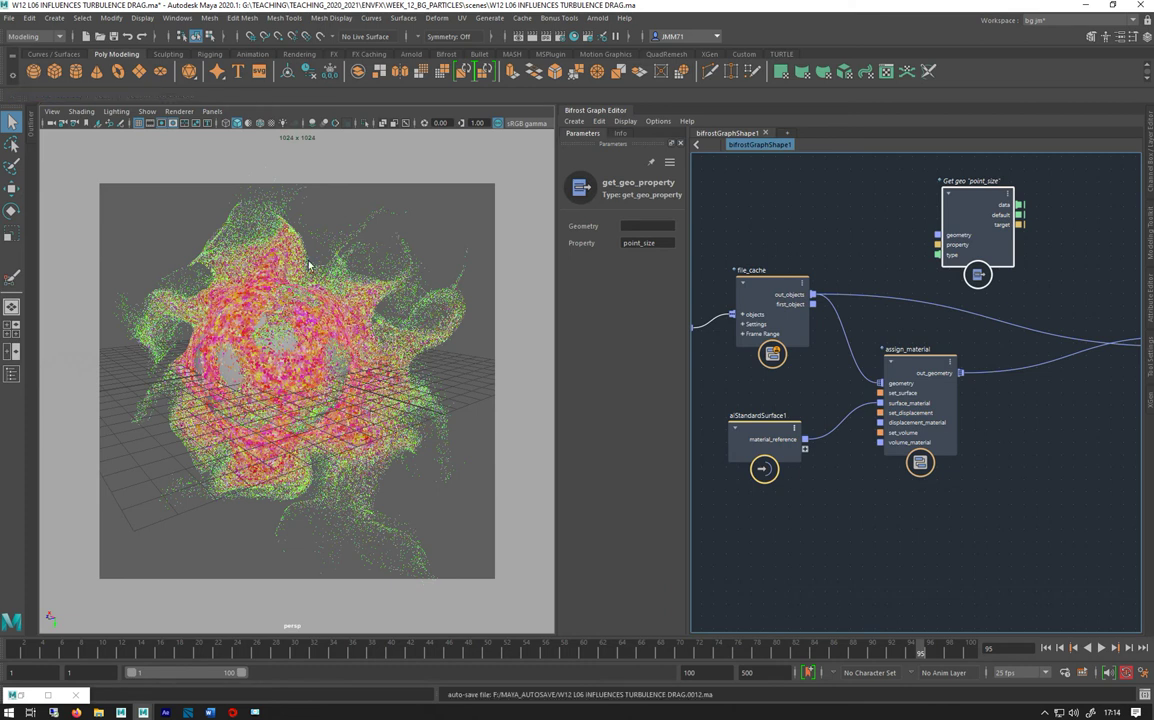
- Connect file_cache out_objects to Get geo geometry, then remove that wire again
{"action": "left_click", "coordinate": [769, 288]}
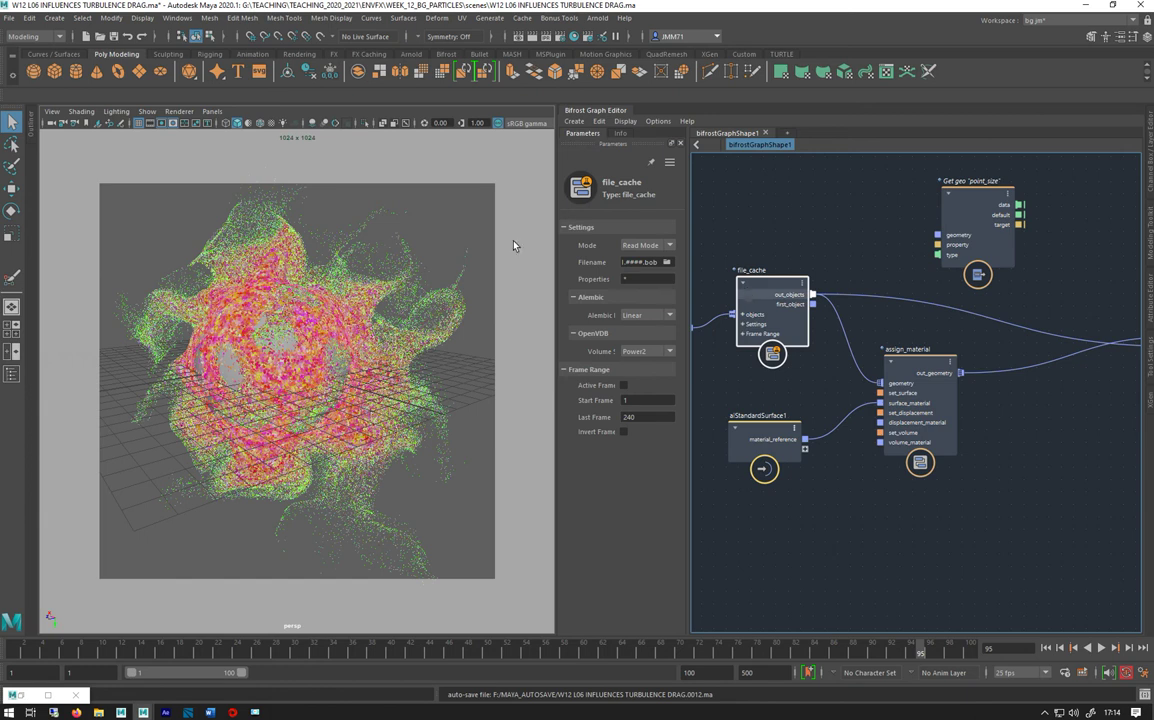
{"action": "left_click_drag", "start_coordinate": [975, 225], "coordinate": [960, 253]}
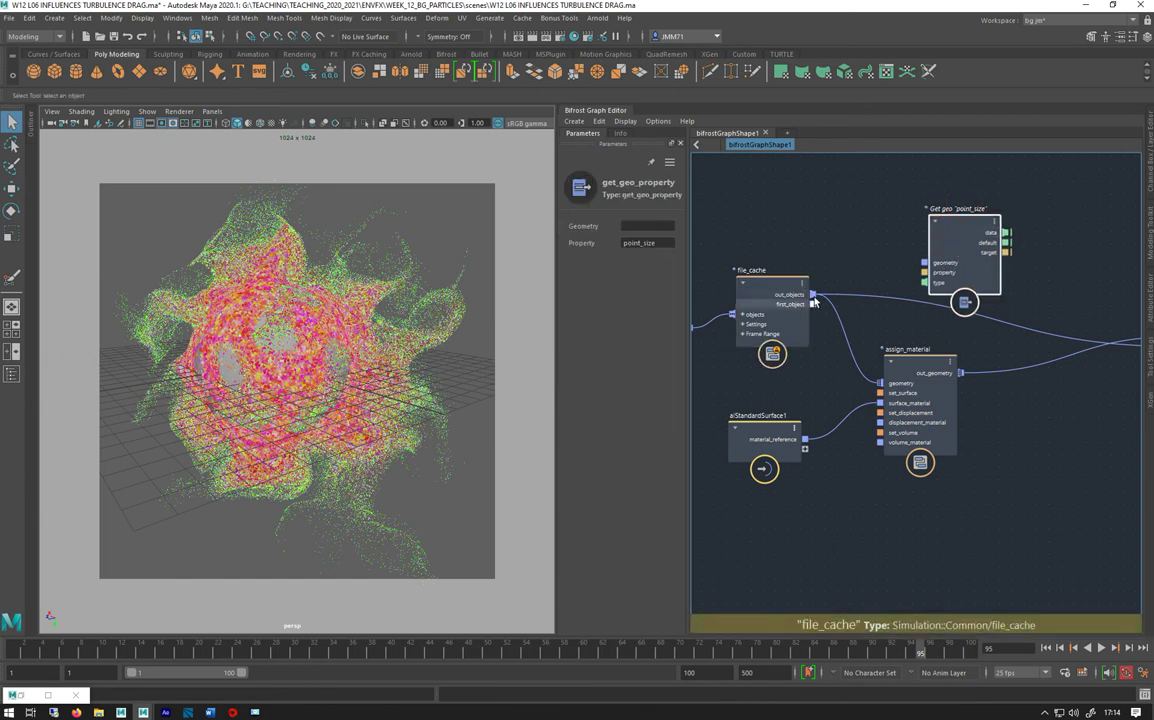
{"action": "left_click_drag", "start_coordinate": [813, 296], "coordinate": [965, 225]}
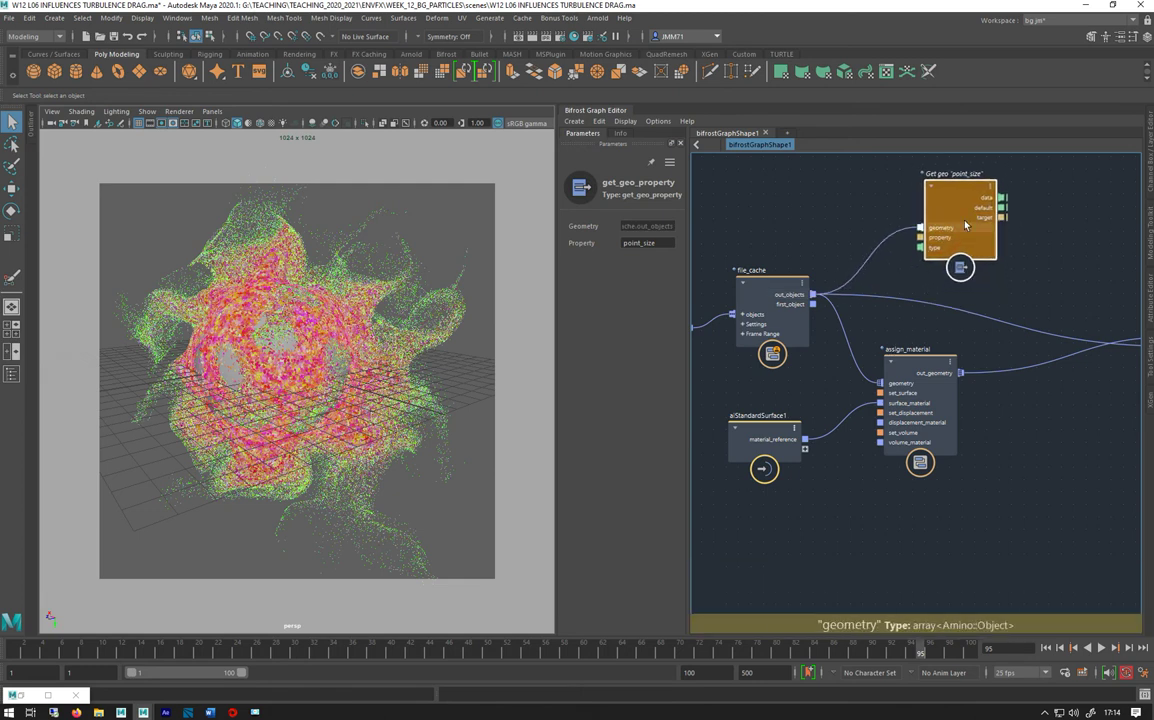
{"action": "left_click", "coordinate": [878, 235]}
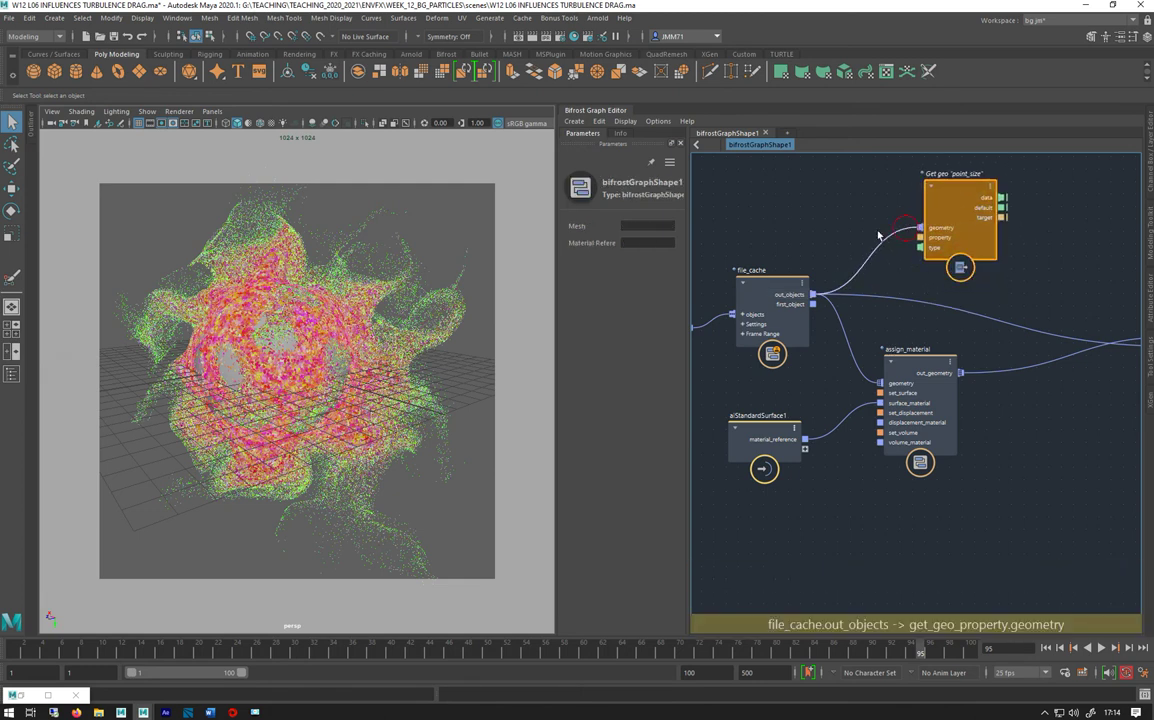
{"action": "left_click_drag", "start_coordinate": [878, 235], "coordinate": [760, 210]}
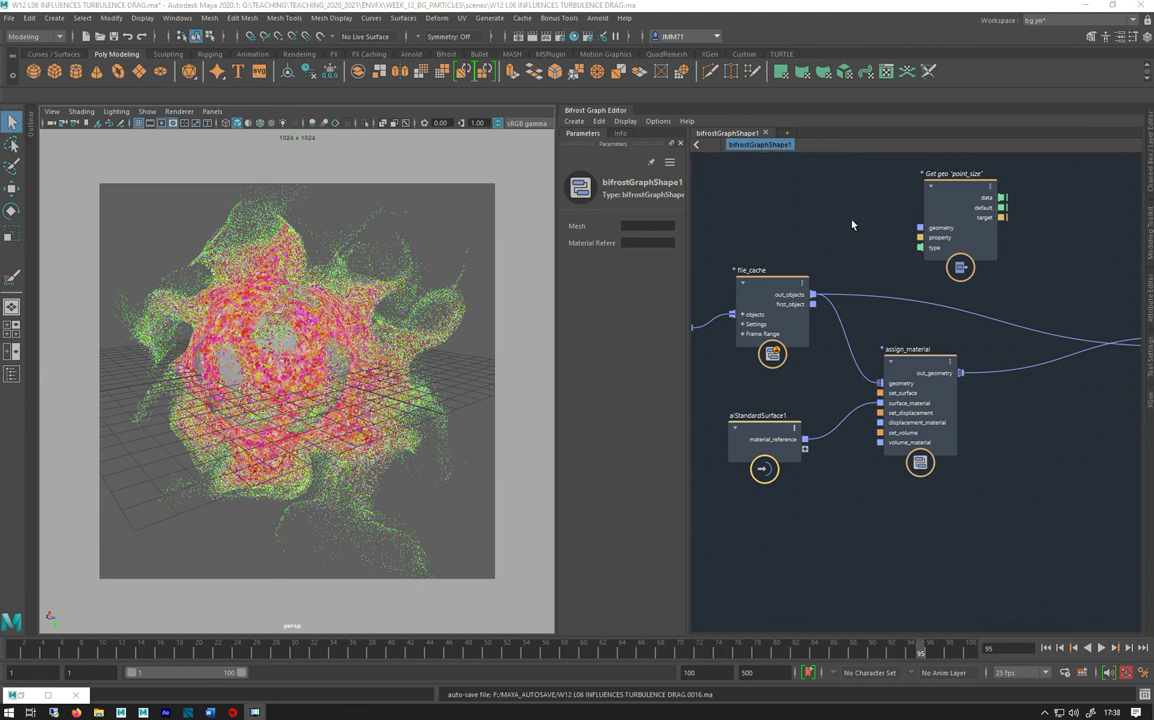
{"action": "middle_click_drag", "start_coordinate": [852, 225], "coordinate": [839, 259]}
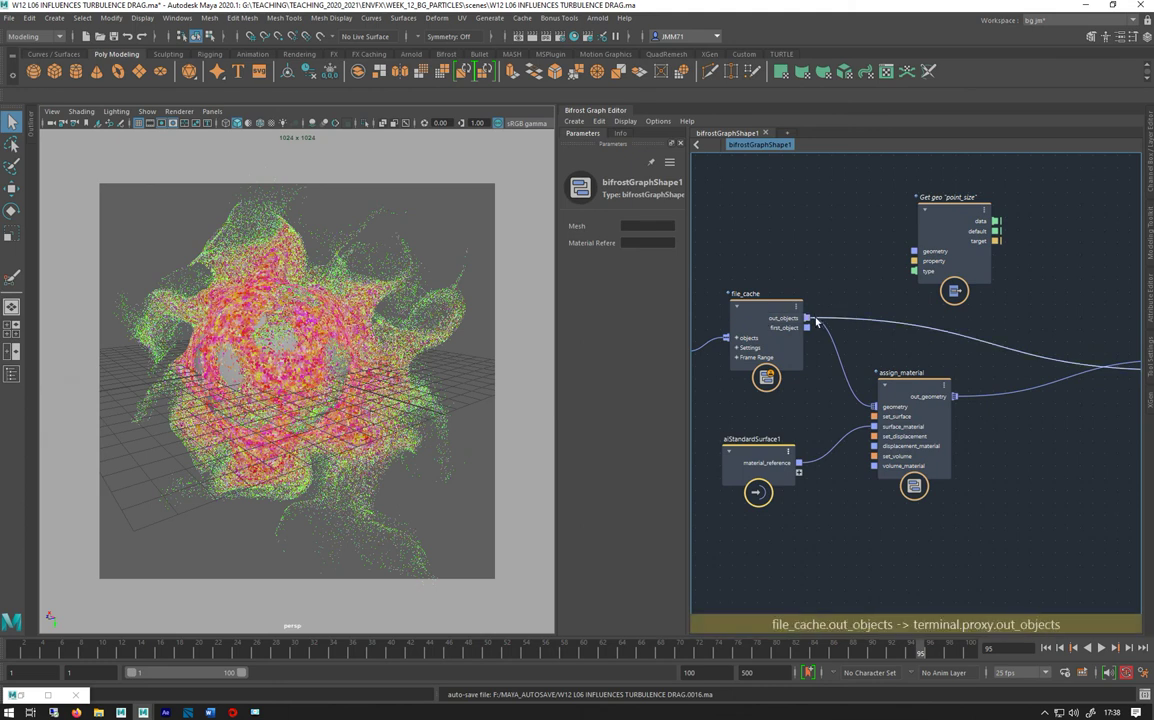
{"action": "left_click", "coordinate": [850, 291]}
- Add a watchpoint to the file_cache-to-terminal wire and hide its info bar
{"action": "middle_click_drag", "start_coordinate": [831, 280], "coordinate": [793, 258]}
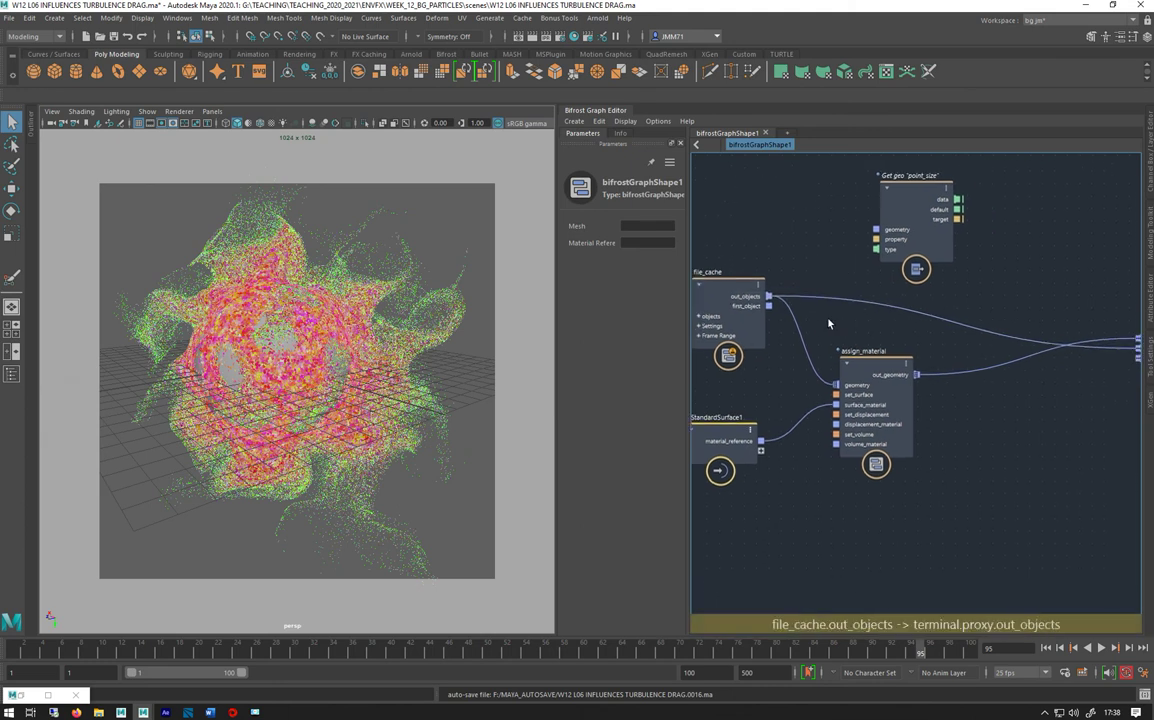
{"action": "right_click", "coordinate": [855, 311]}
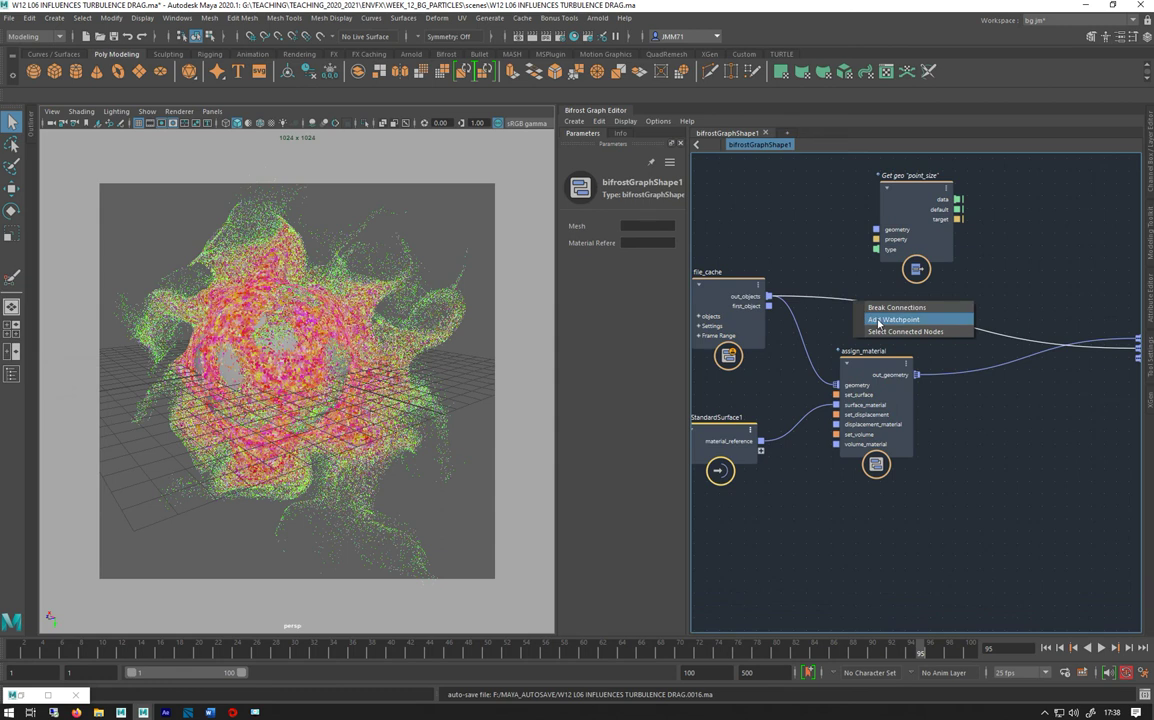
{"action": "left_click", "coordinate": [878, 322]}
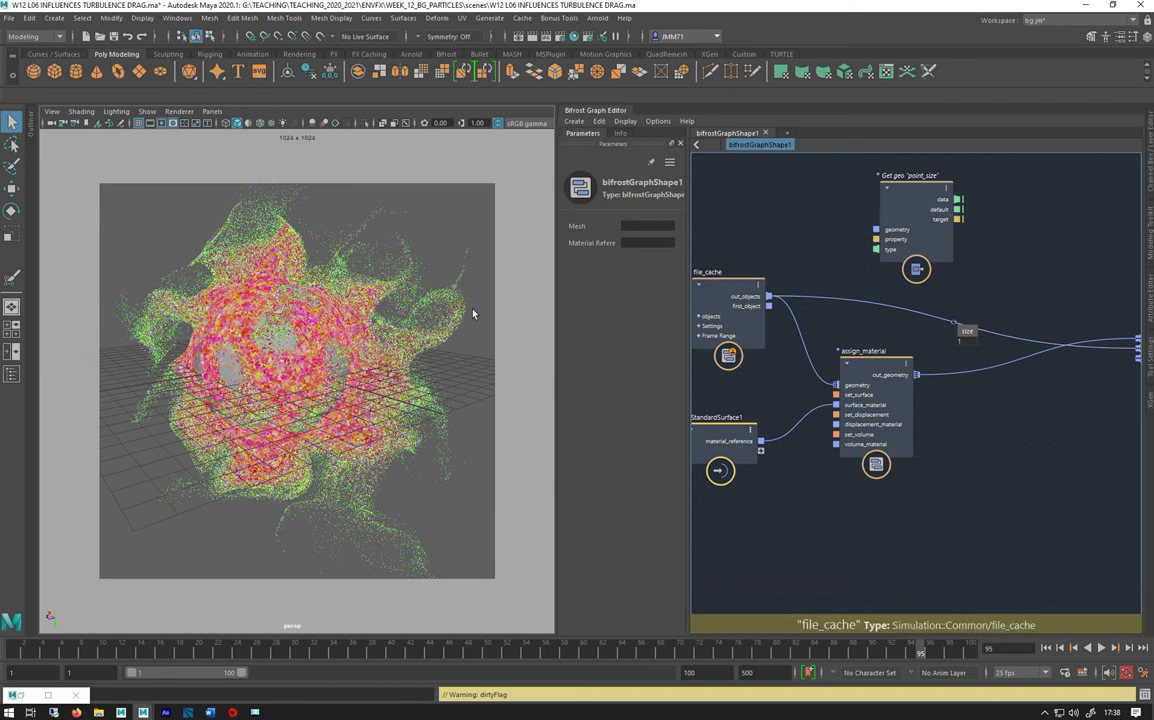
{"action": "middle_click_drag", "start_coordinate": [790, 238], "coordinate": [831, 248]}
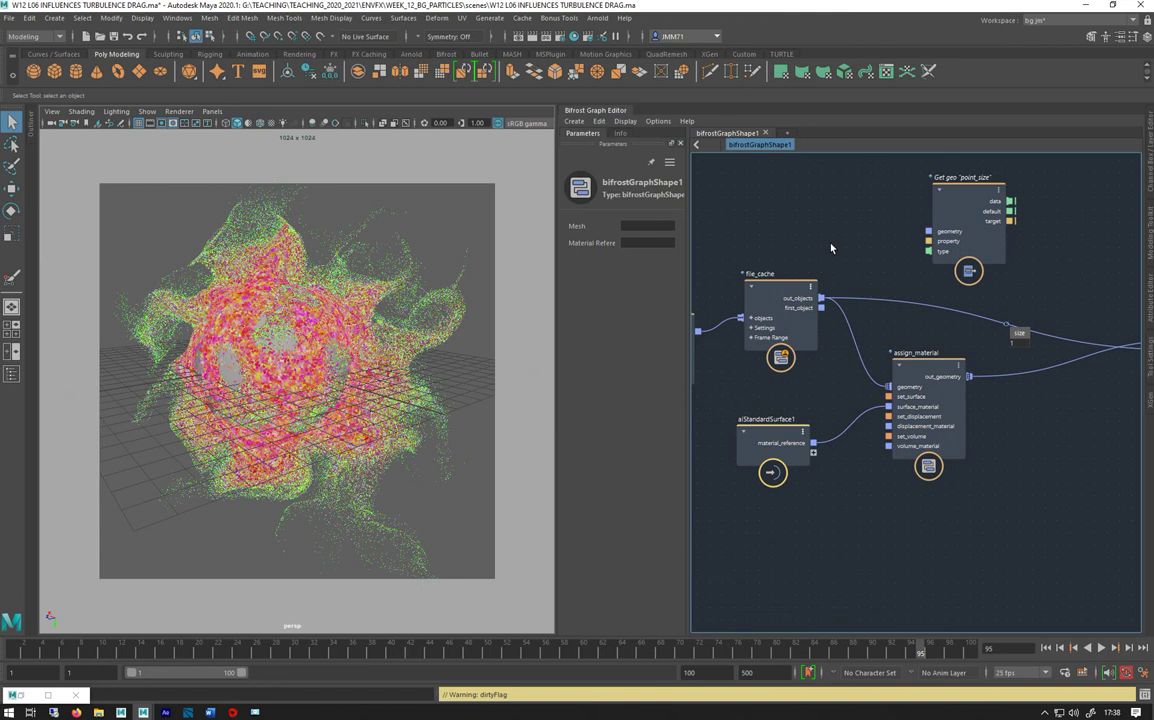
{"action": "right_click", "coordinate": [1018, 336]}
{"action": "left_click", "coordinate": [1019, 335]}
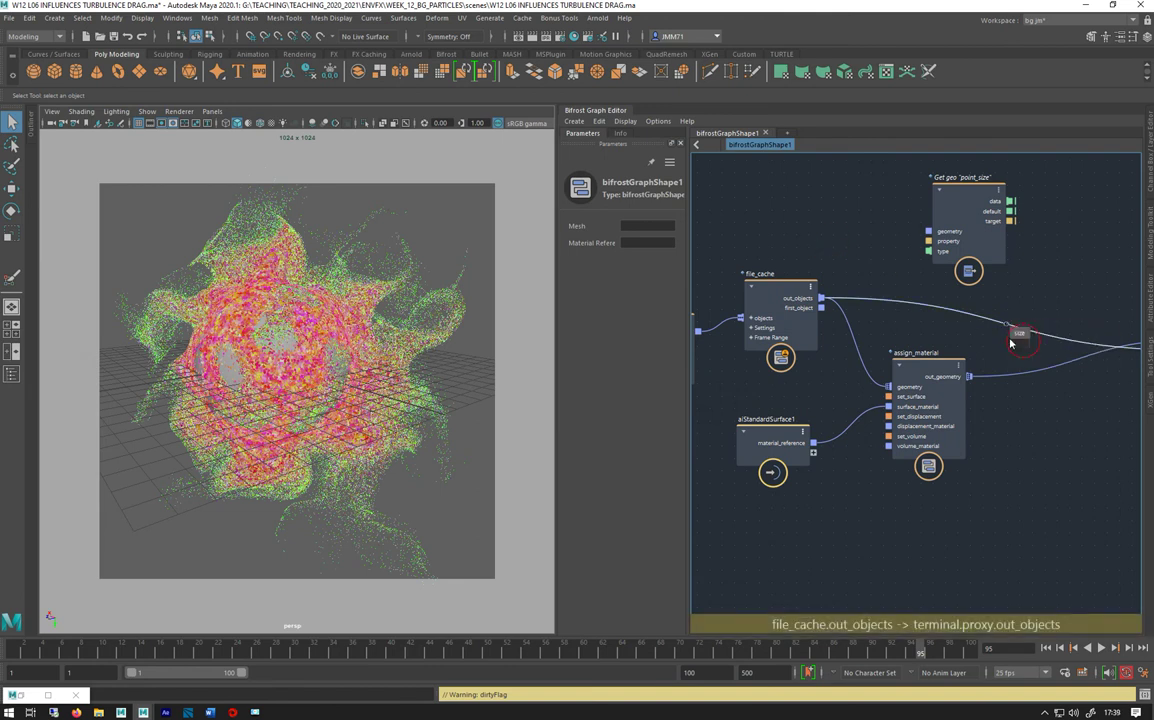
- Place a first_in_array node taking file_cache out_objects, feeding its first output into Get geo geometry
{"action": "key", "text": "Tab"}
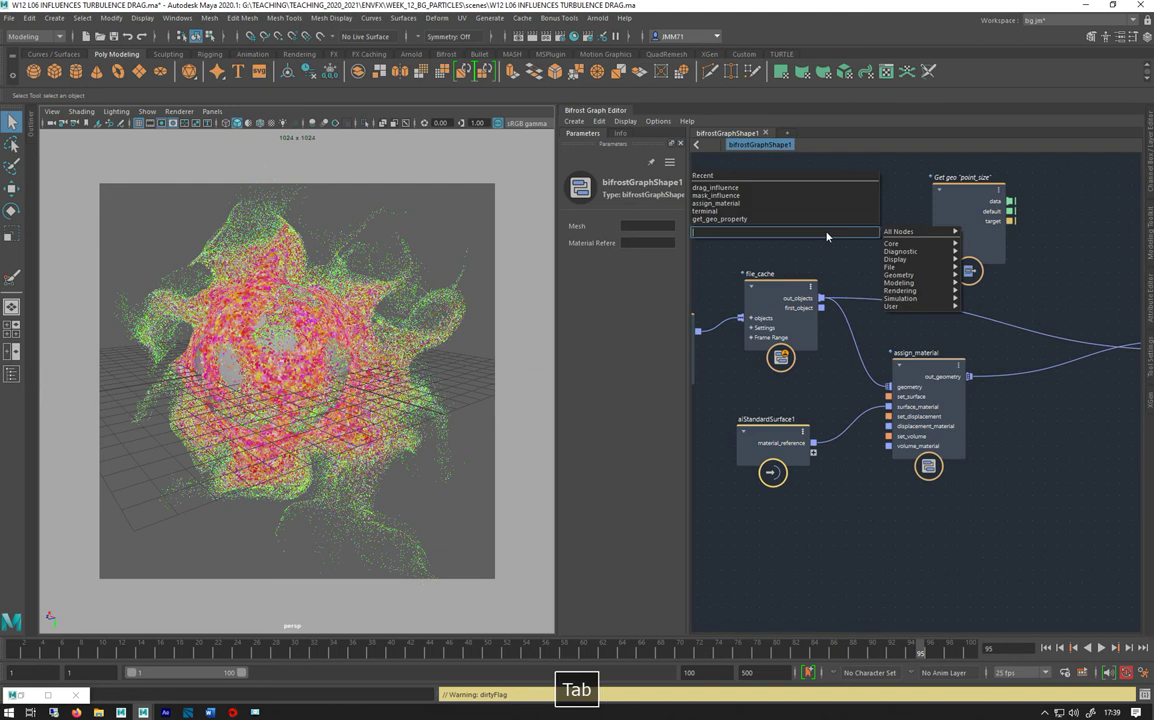
{"action": "type", "text": "fi"}
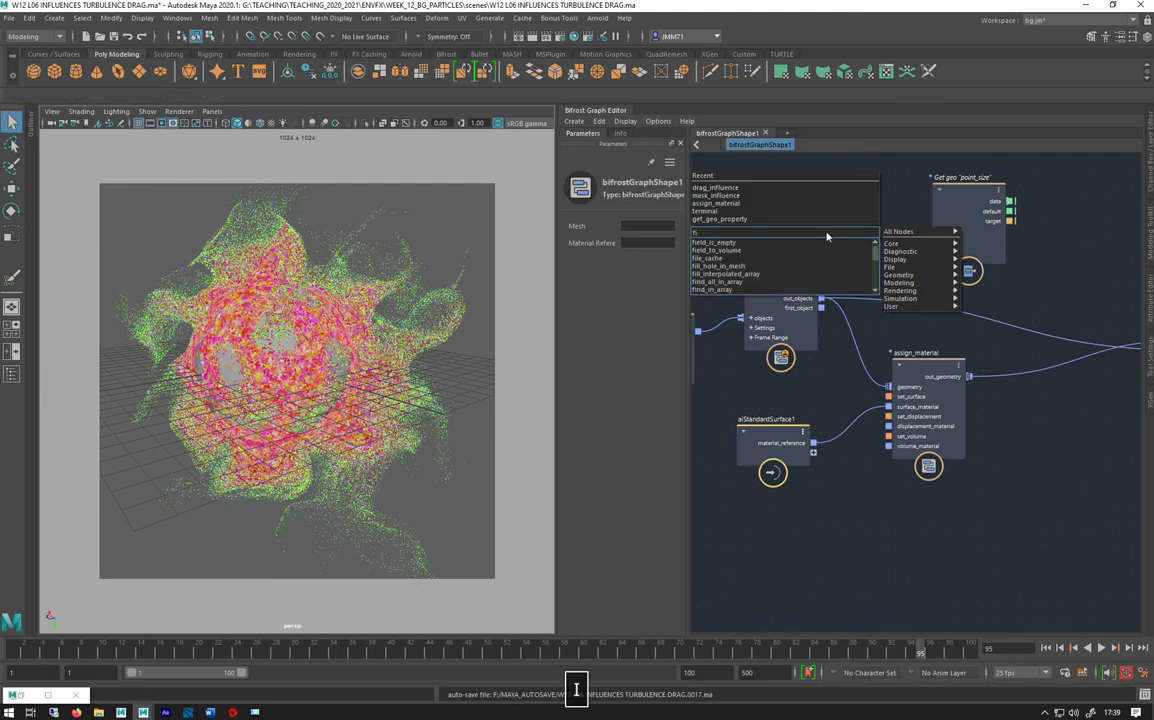
{"action": "type", "text": "l"}
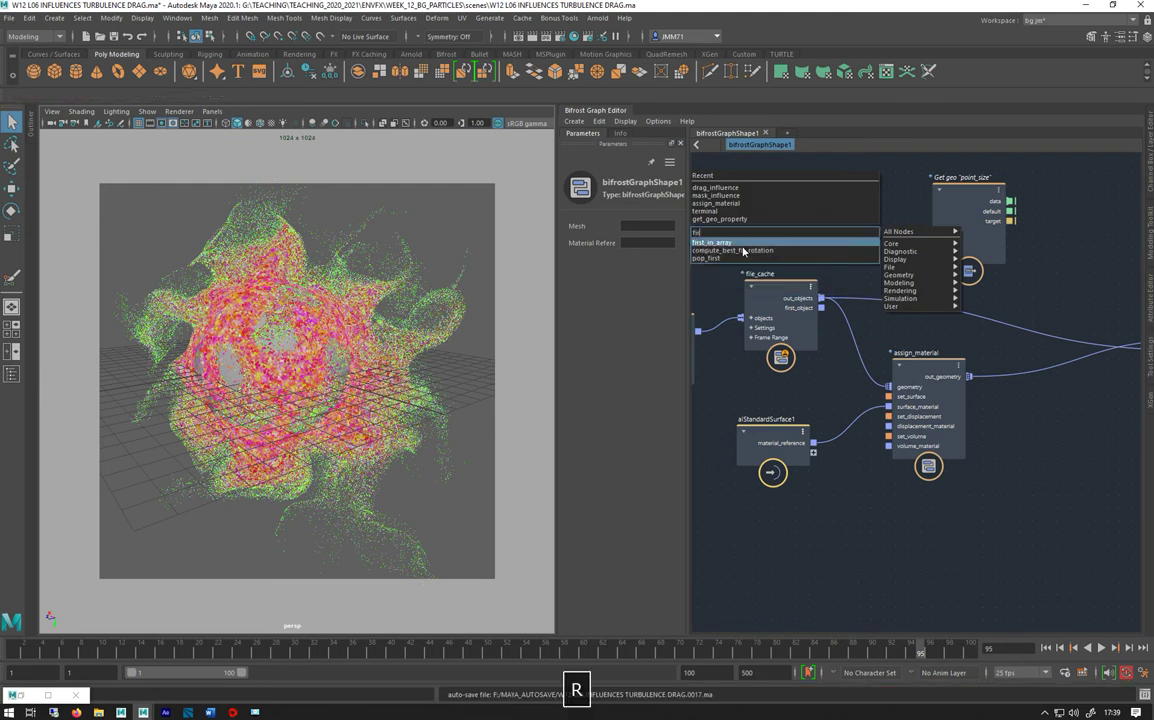
{"action": "key", "text": "Return"}
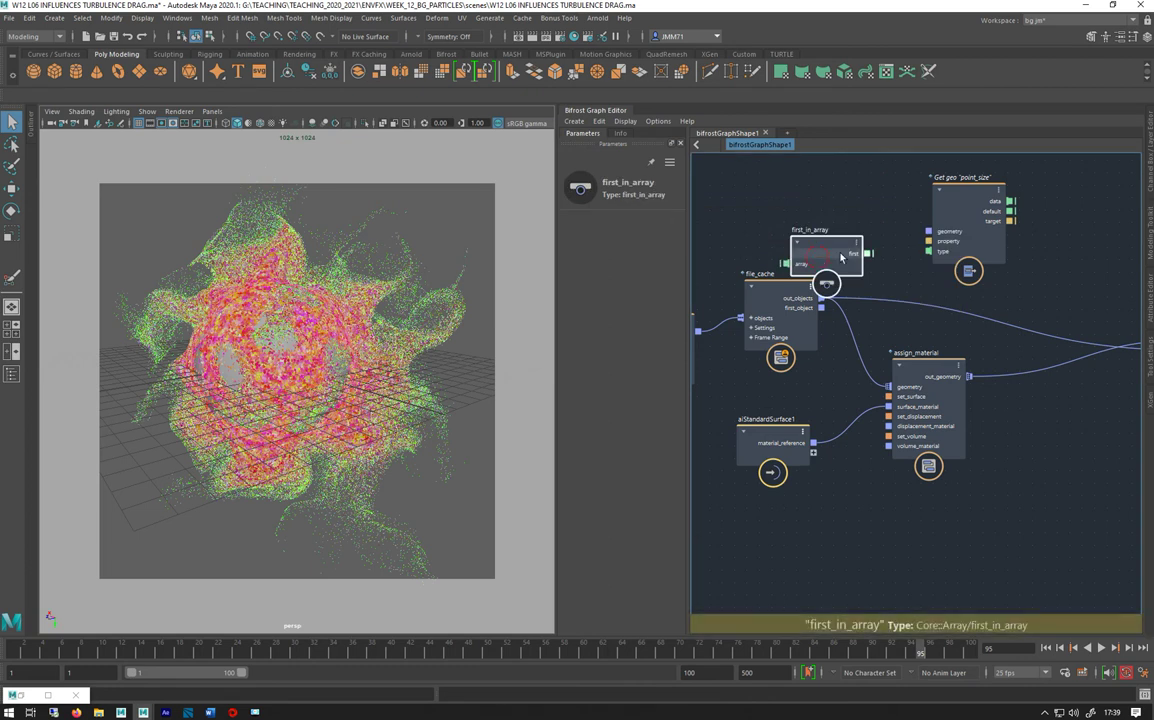
{"action": "left_click_drag", "start_coordinate": [780, 300], "coordinate": [935, 335]}
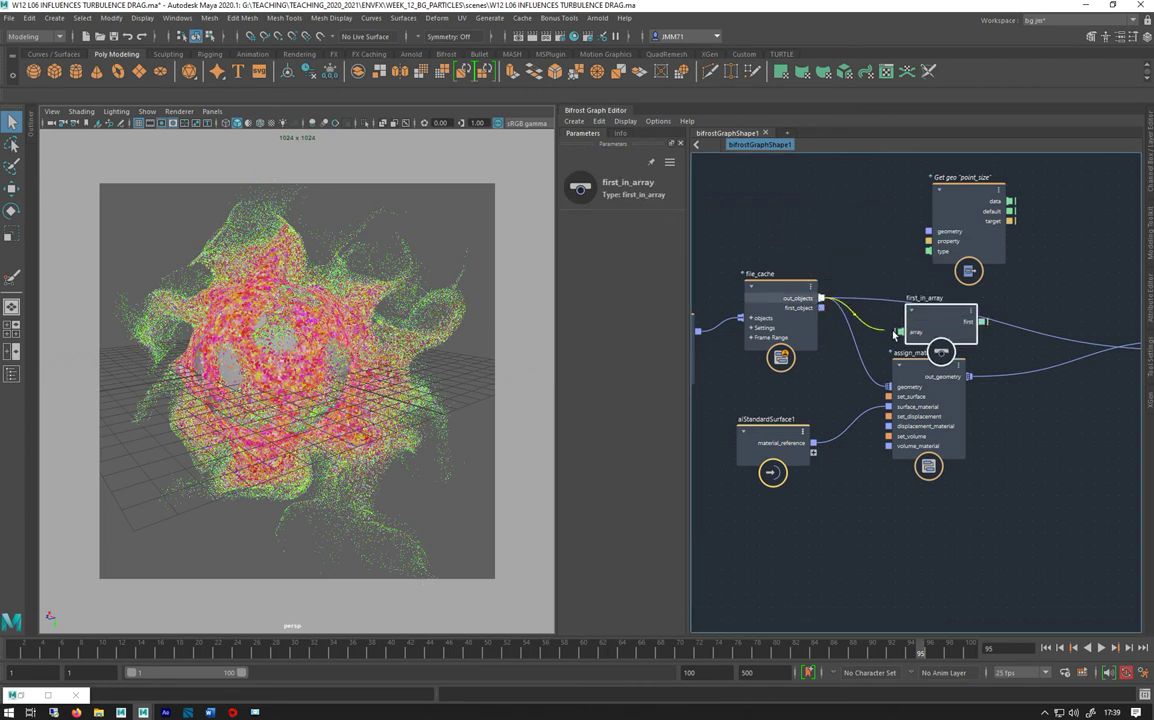
{"action": "left_click_drag", "start_coordinate": [820, 298], "coordinate": [839, 228]}
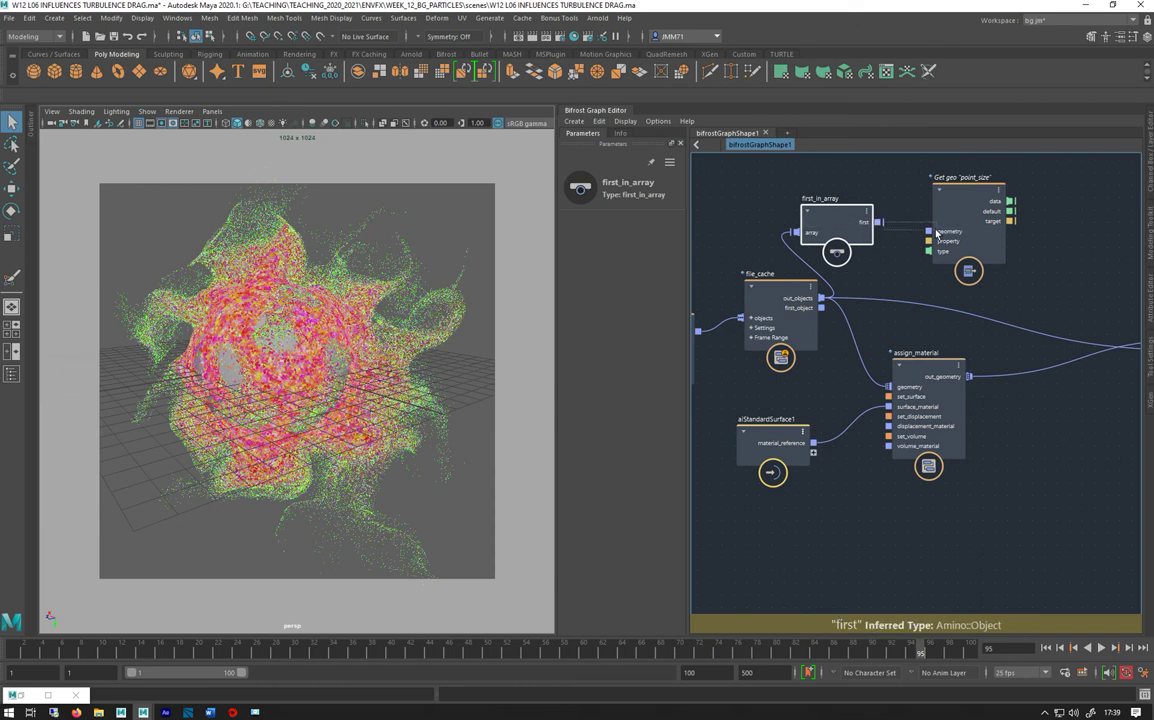
{"action": "left_click", "coordinate": [882, 226]}
{"action": "left_click_drag", "start_coordinate": [880, 222], "coordinate": [928, 233]}
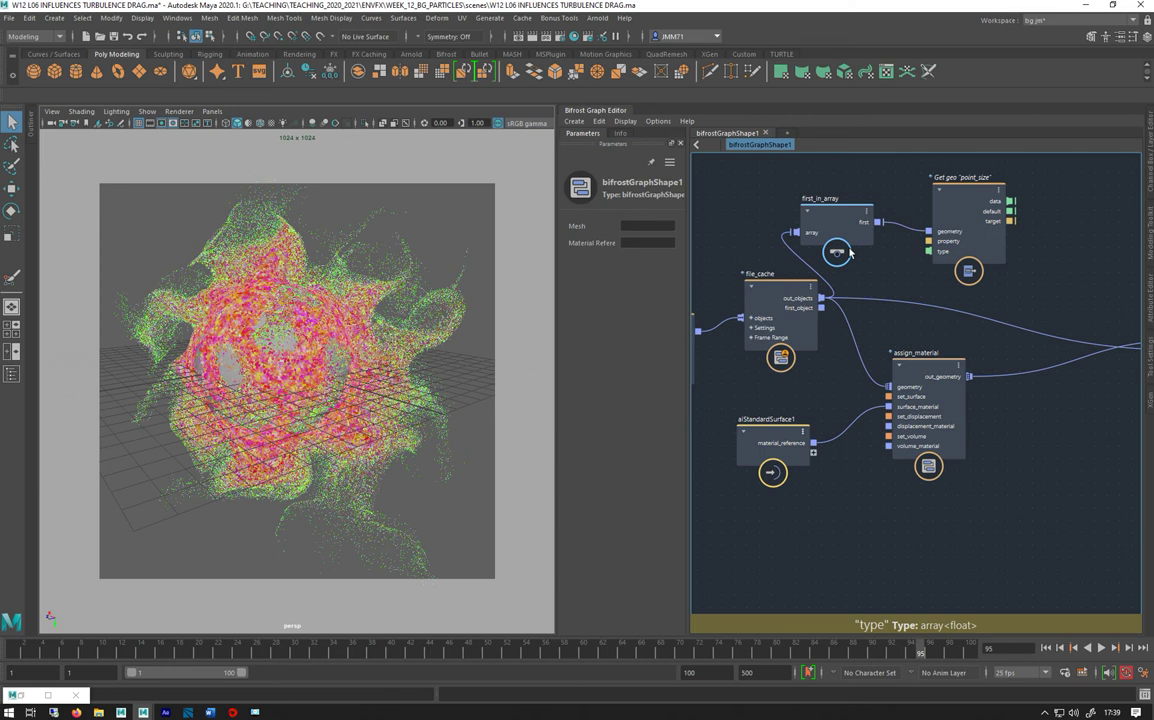
{"action": "left_click_drag", "start_coordinate": [849, 253], "coordinate": [880, 258]}
{"action": "left_click", "coordinate": [968, 270]}
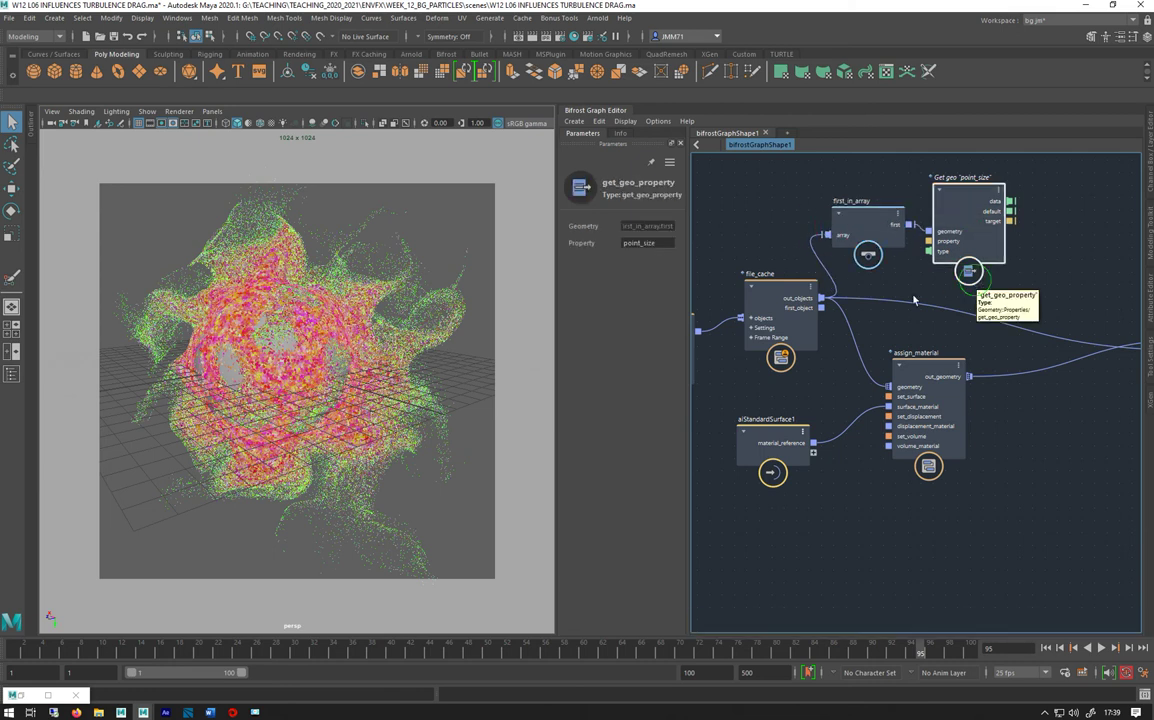
{"action": "middle_click_drag", "start_coordinate": [1043, 304], "coordinate": [924, 347]}
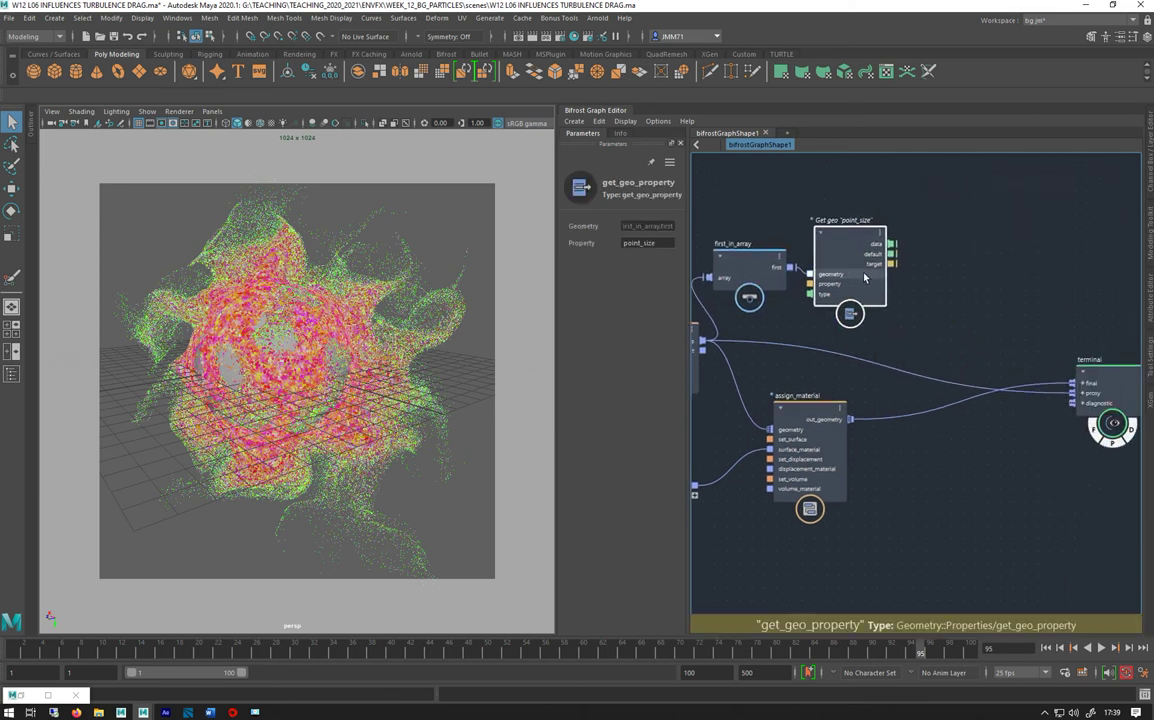
- Add a multiply node and feed Get geo point_size data into it
{"action": "left_click", "coordinate": [959, 286]}
{"action": "key", "text": "Tab"}
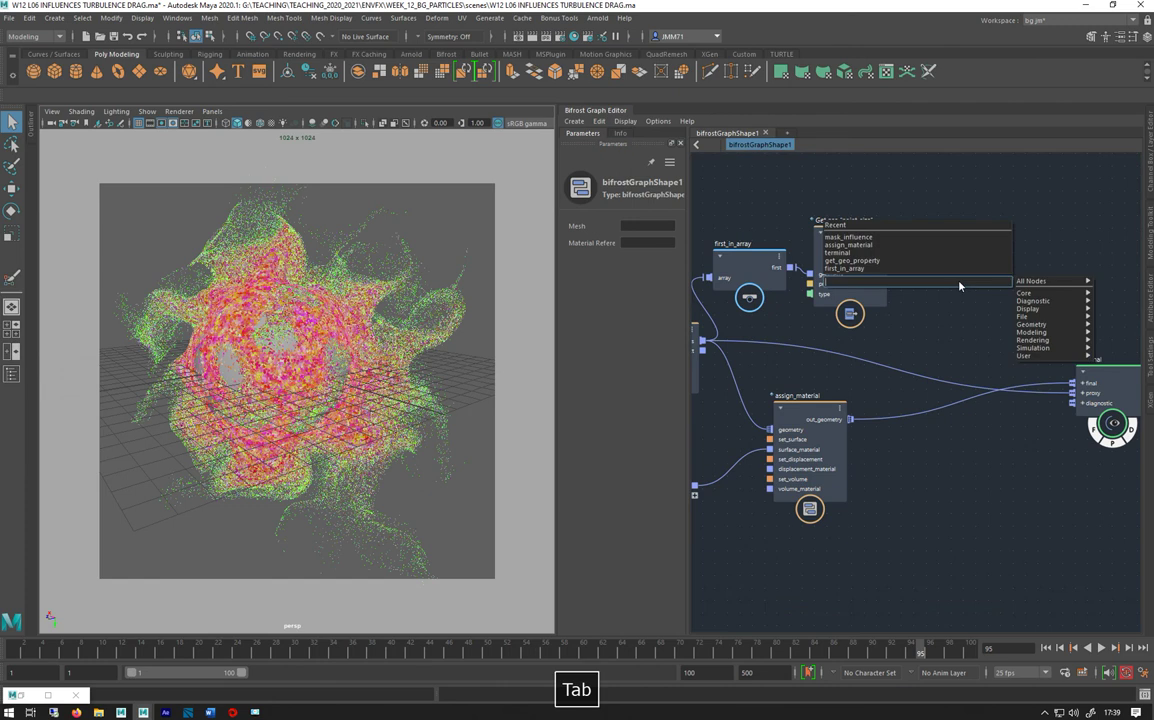
{"action": "type", "text": "mul"}
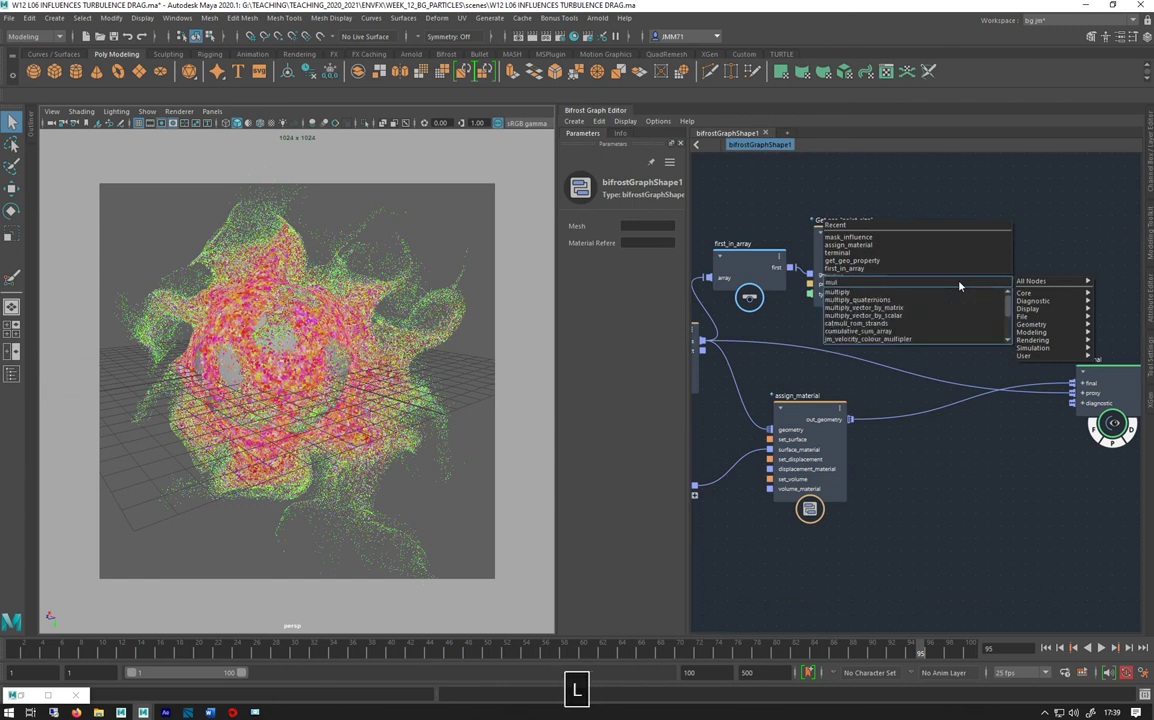
{"action": "left_click", "coordinate": [863, 297]}
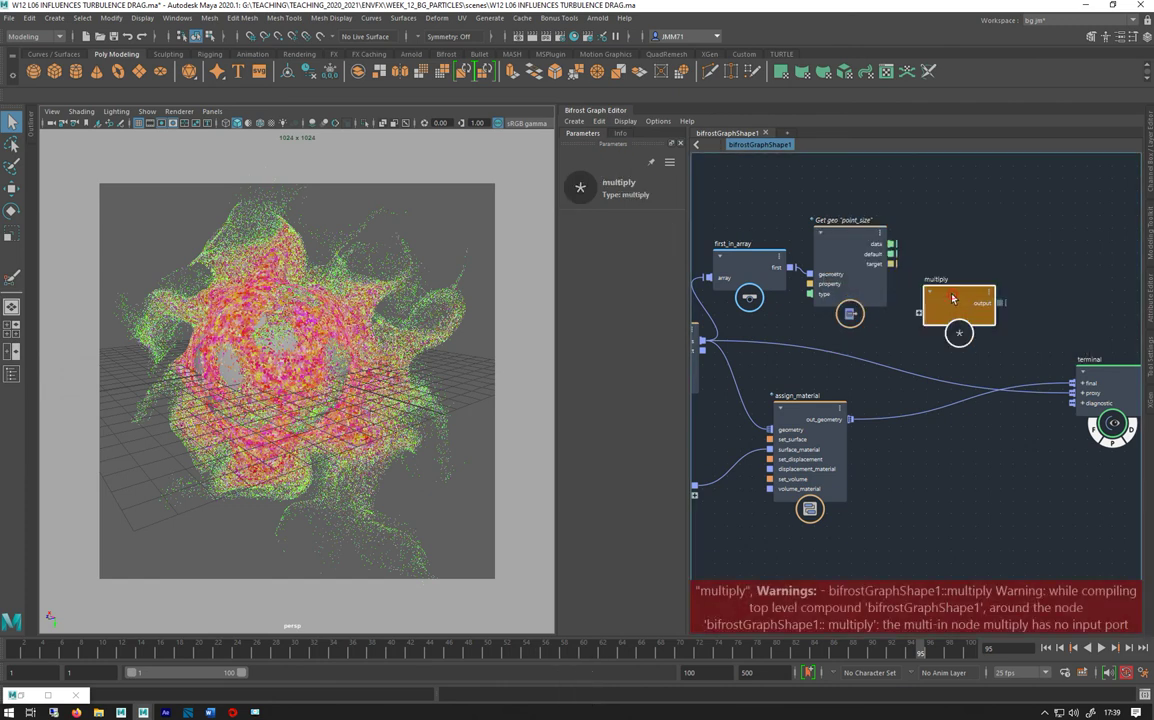
{"action": "left_click_drag", "start_coordinate": [891, 243], "coordinate": [927, 271]}
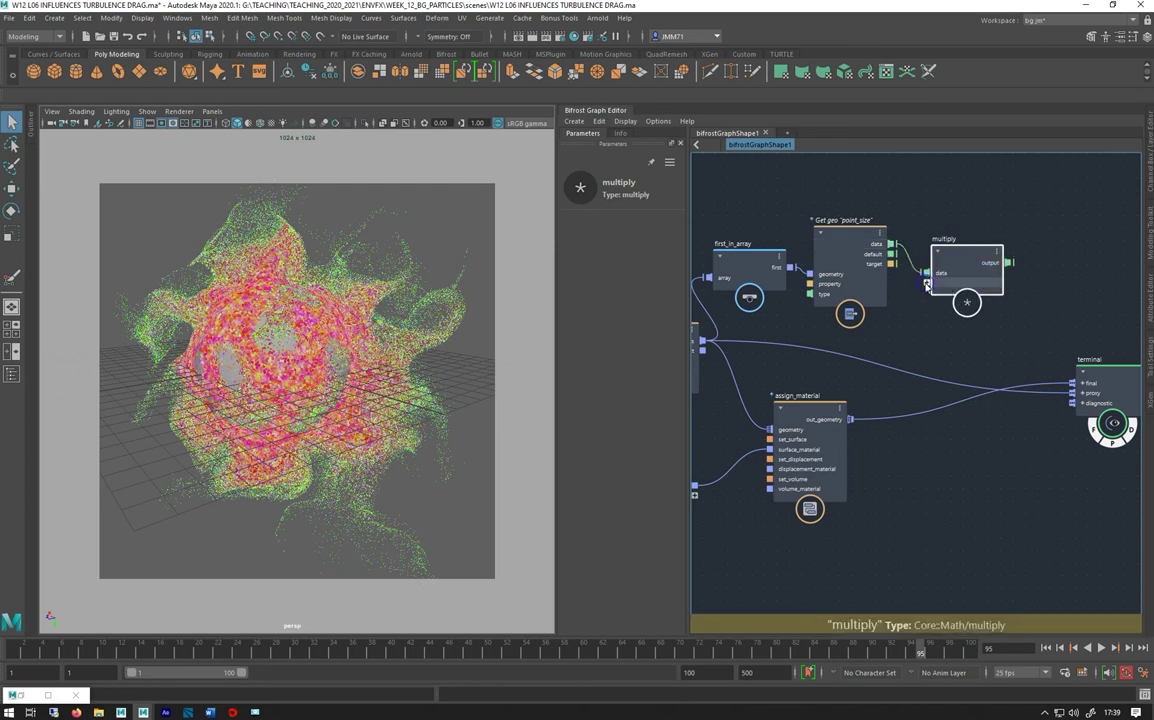
- Add a 0.5 constant value into multiply's second input and place it beside multiply
{"action": "left_click", "coordinate": [927, 284]}
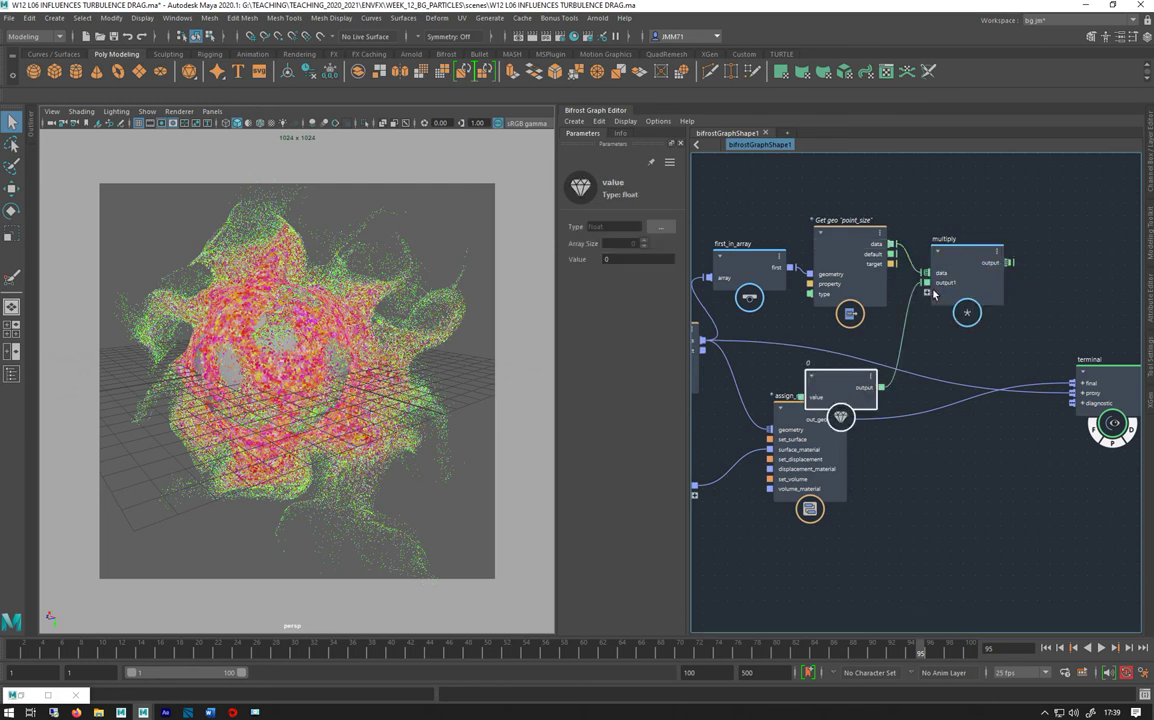
{"action": "left_click", "coordinate": [616, 259]}
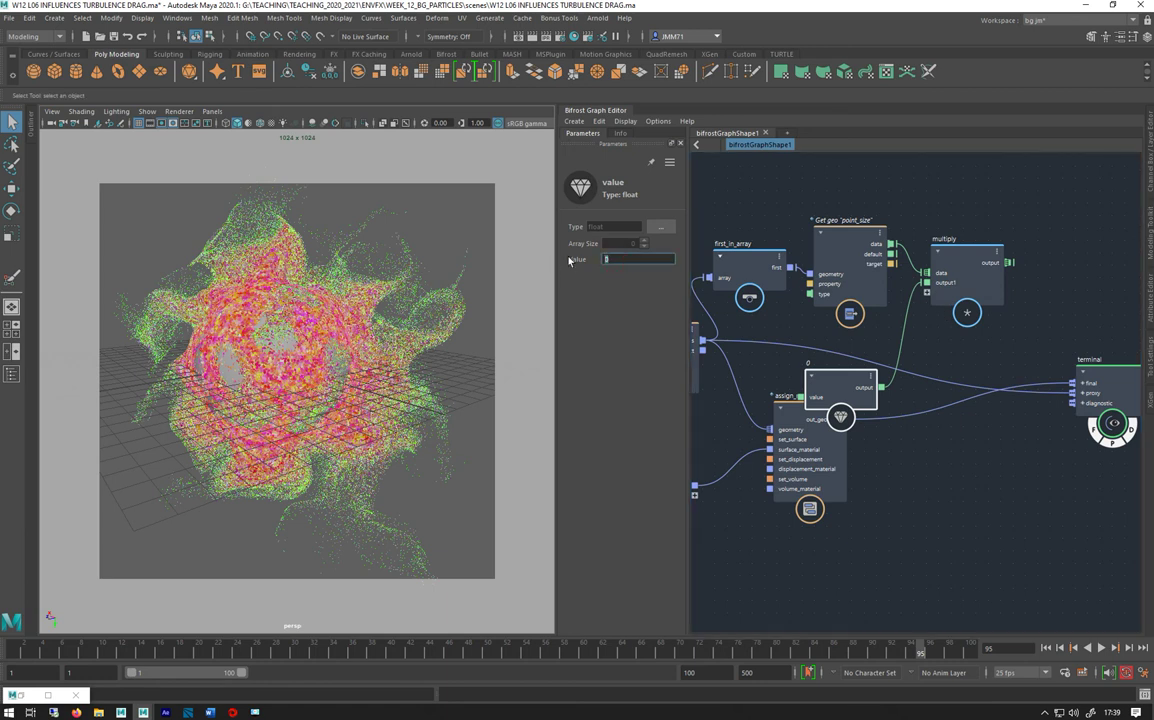
{"action": "type", "text": ".5"}
{"action": "key", "text": "Return"}
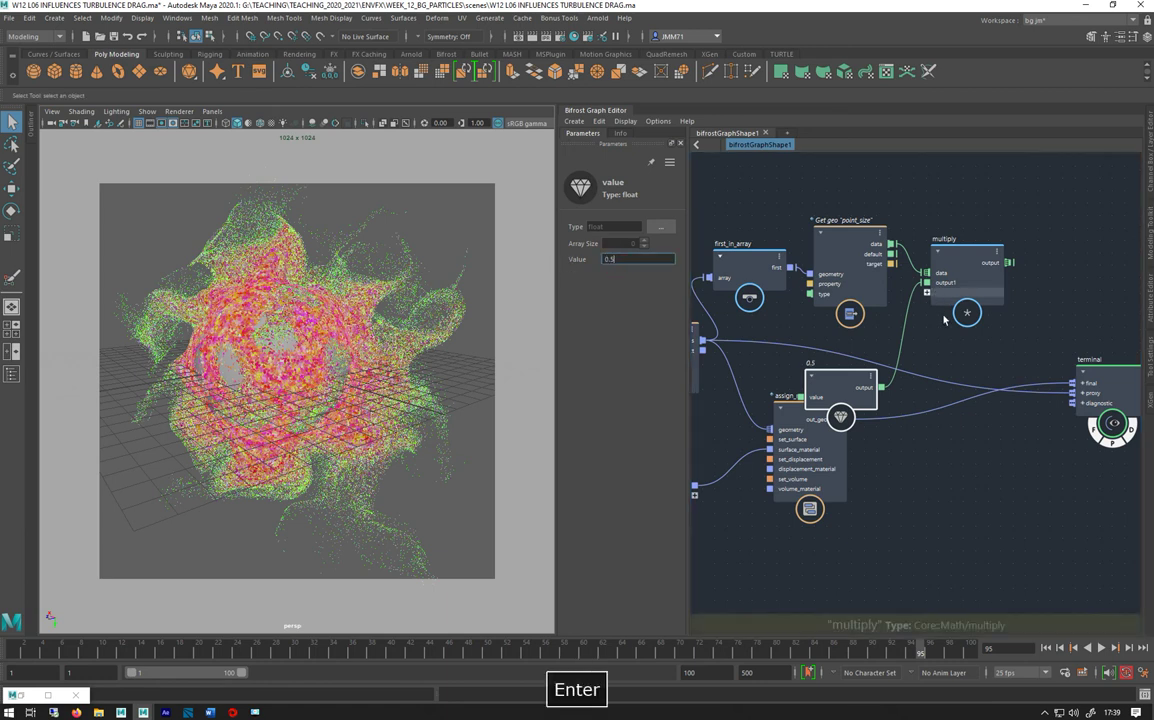
{"action": "middle_click_drag", "start_coordinate": [918, 201], "coordinate": [852, 200]}
{"action": "left_click", "coordinate": [945, 210]}
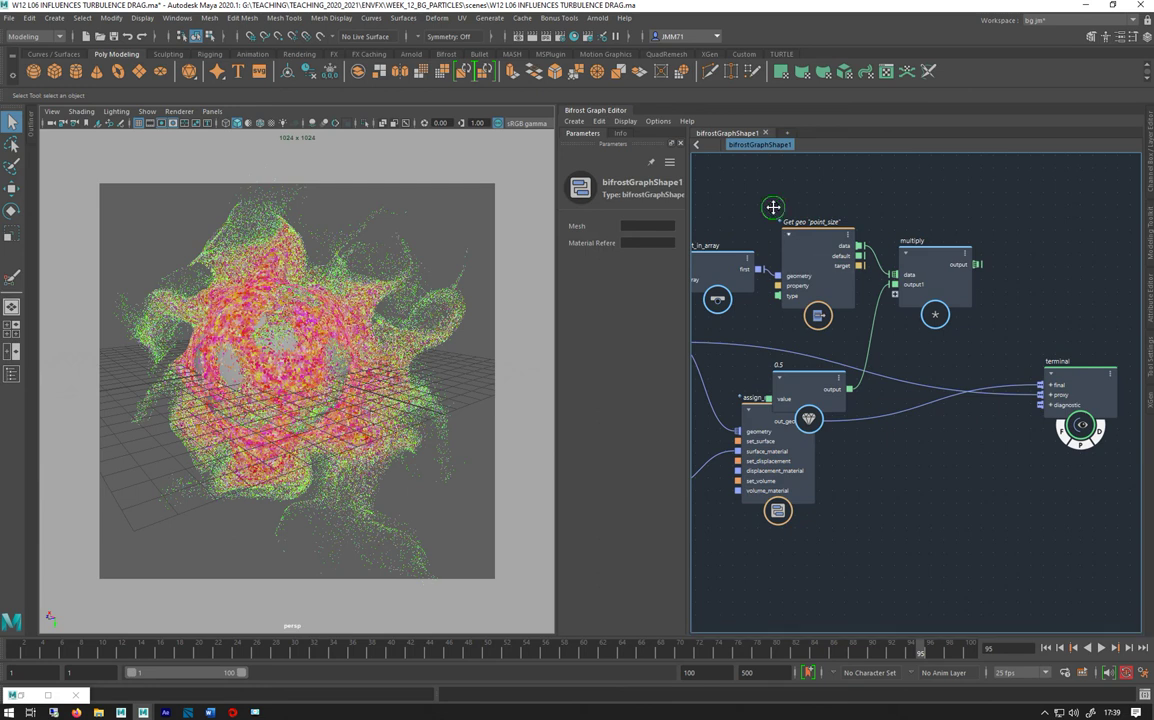
{"action": "middle_click_drag", "start_coordinate": [773, 206], "coordinate": [858, 189]}
{"action": "left_click", "coordinate": [799, 260]}
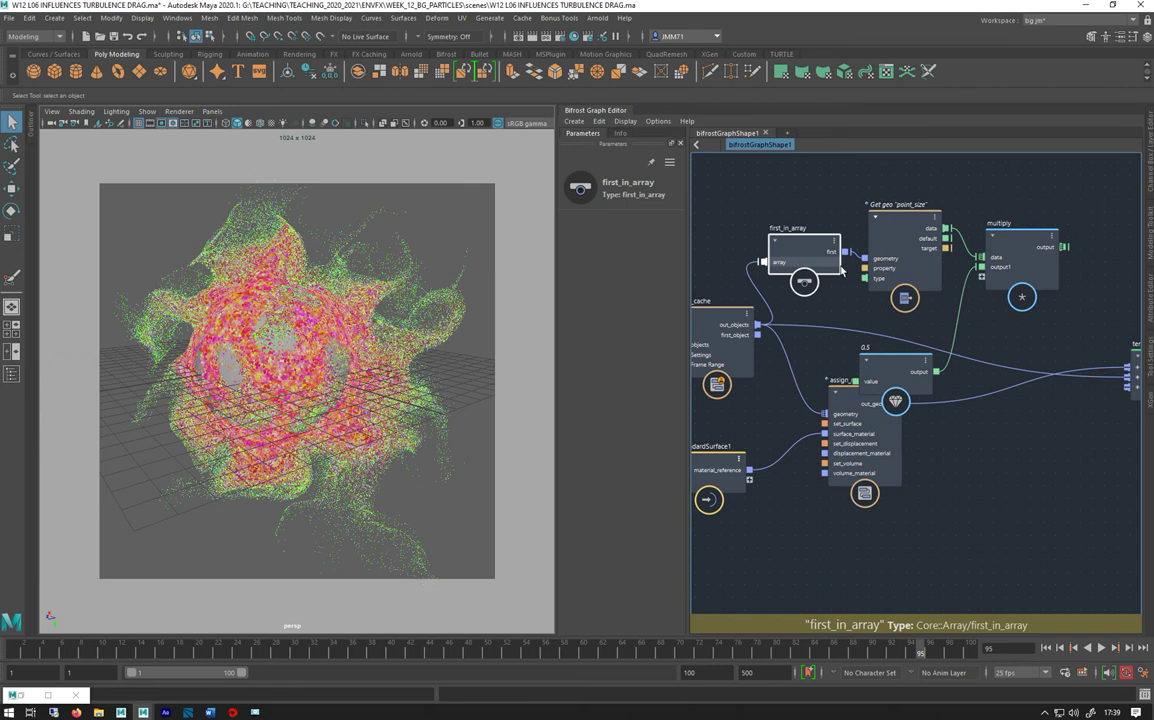
{"action": "left_click", "coordinate": [900, 235]}
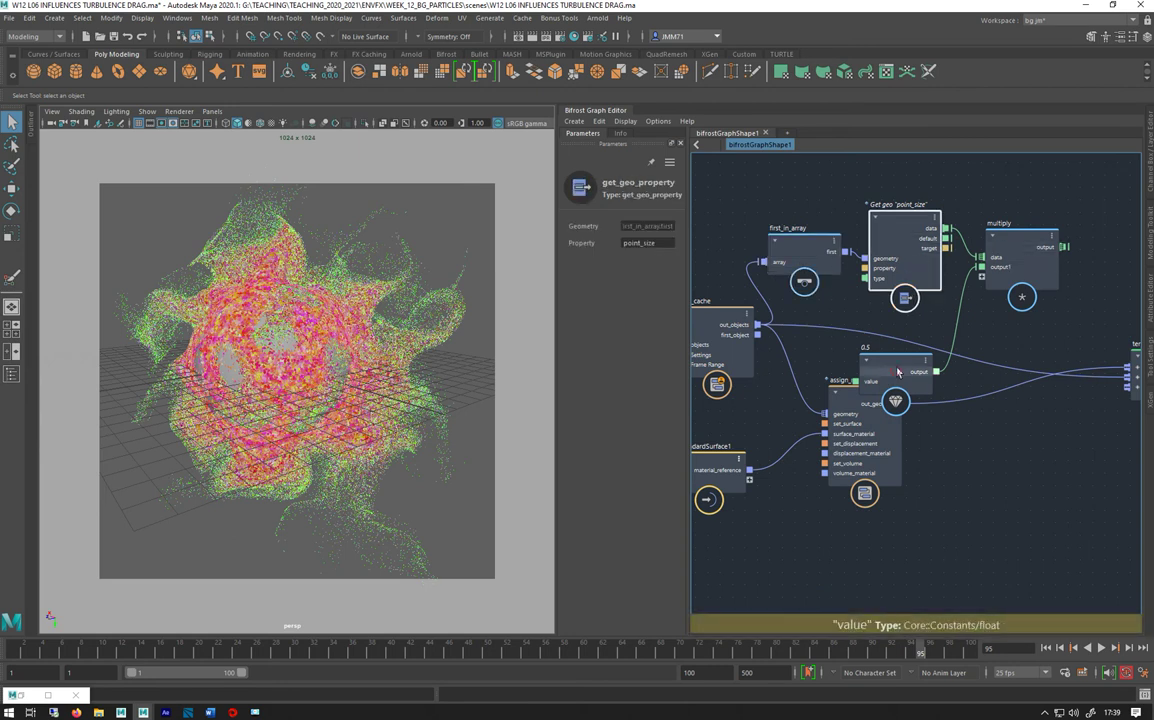
{"action": "left_click_drag", "start_coordinate": [900, 362], "coordinate": [933, 325]}
{"action": "middle_click_drag", "start_coordinate": [946, 289], "coordinate": [878, 284]}
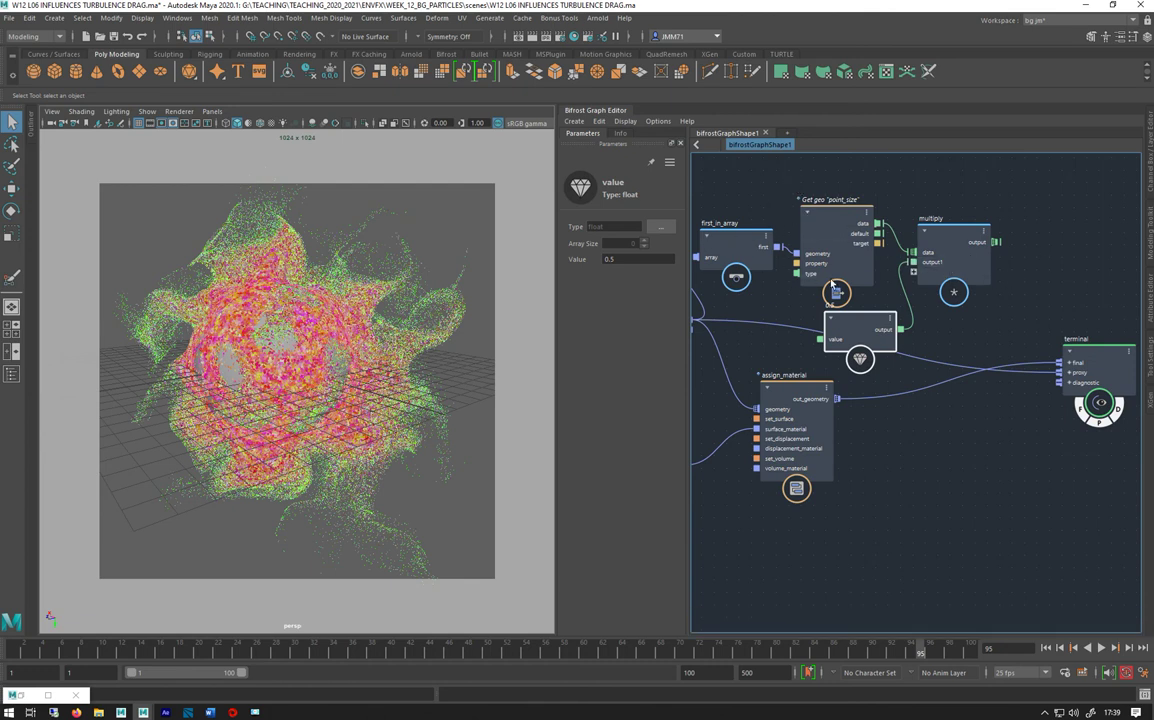
- Add a set_geo_property node with its property set to point_size
{"action": "key", "text": "Tab"}
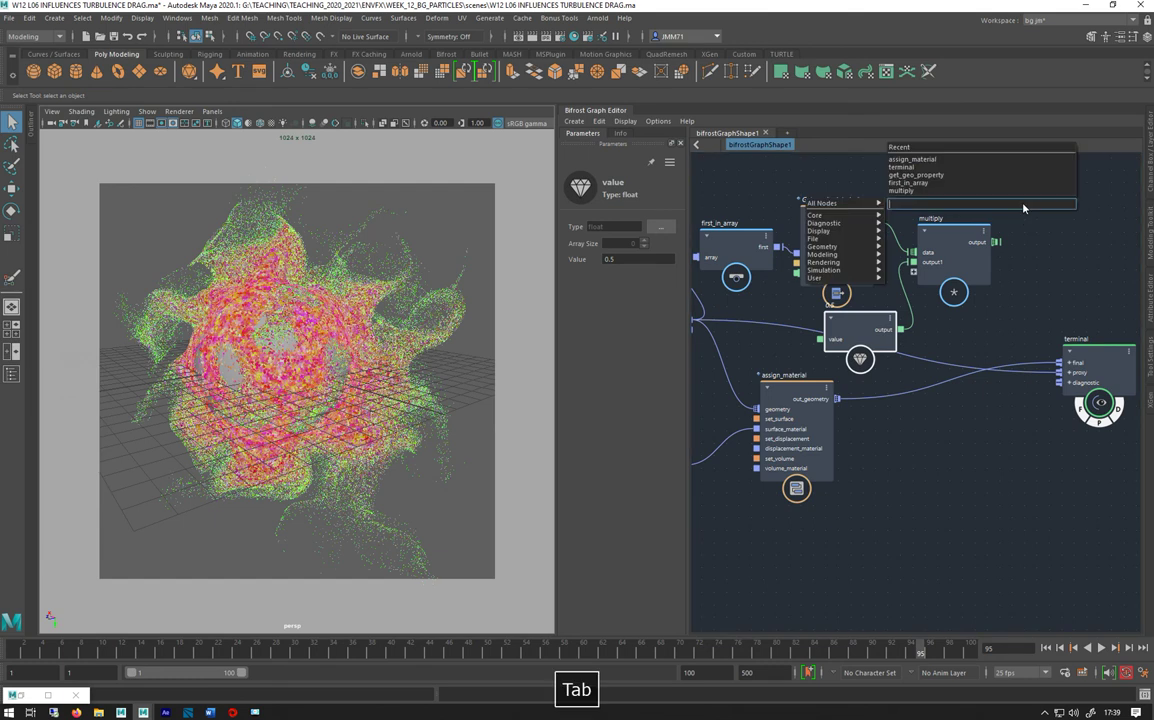
{"action": "type", "text": "sgp"}
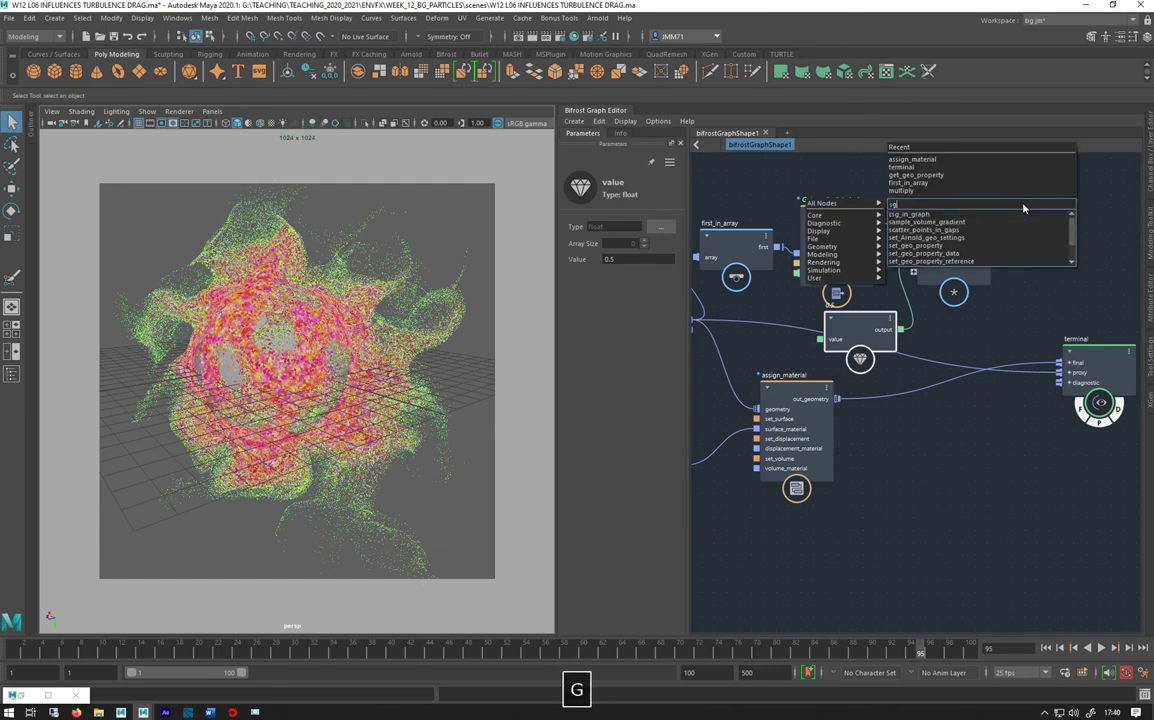
{"action": "left_click", "coordinate": [1003, 214]}
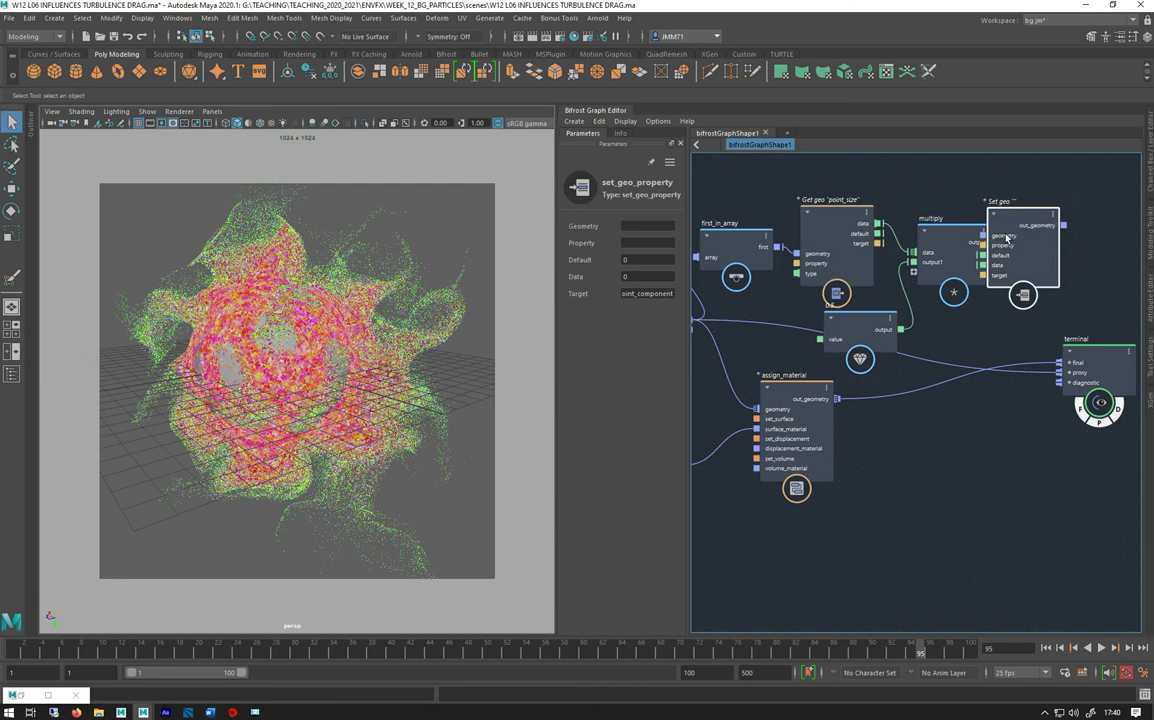
{"action": "left_click_drag", "start_coordinate": [1046, 218], "coordinate": [1084, 208]}
{"action": "left_click", "coordinate": [640, 244]}
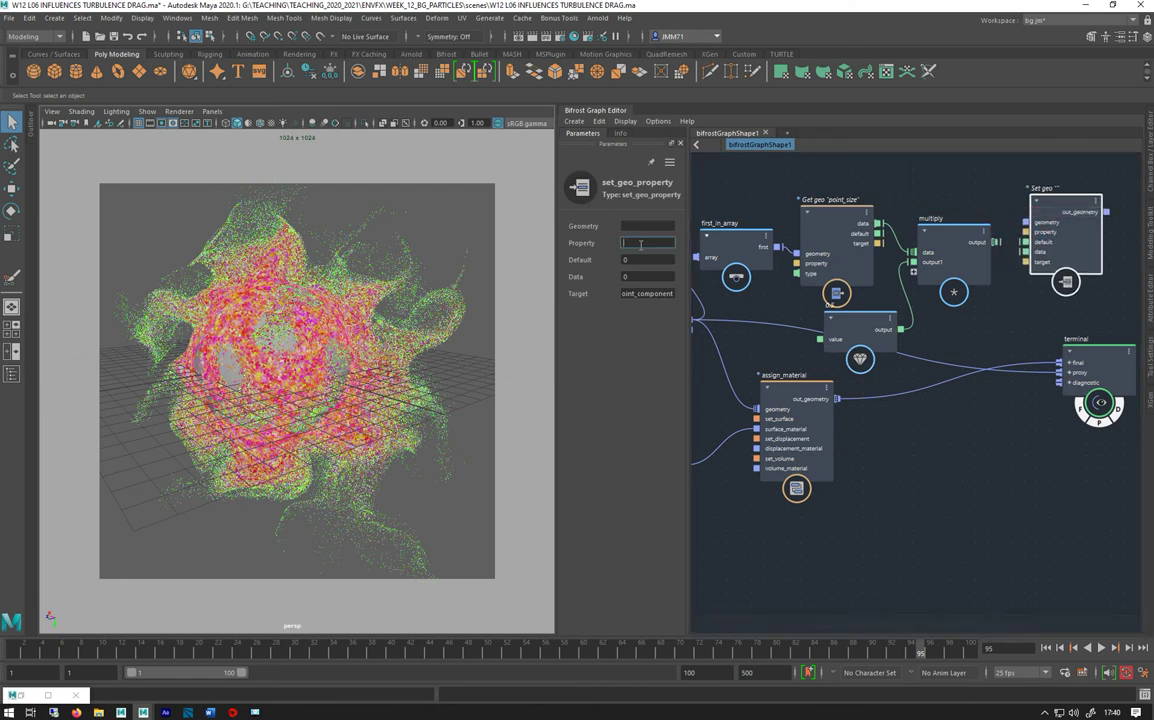
{"action": "type", "text": "p"}
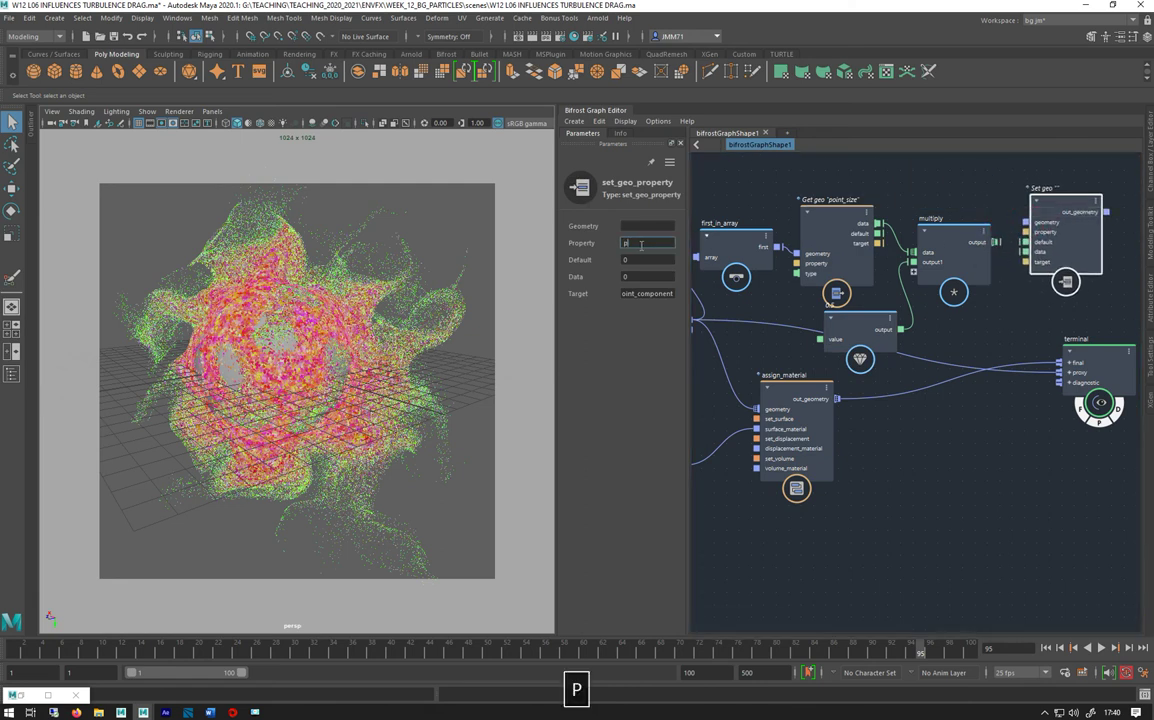
{"action": "type", "text": "oint_s"}
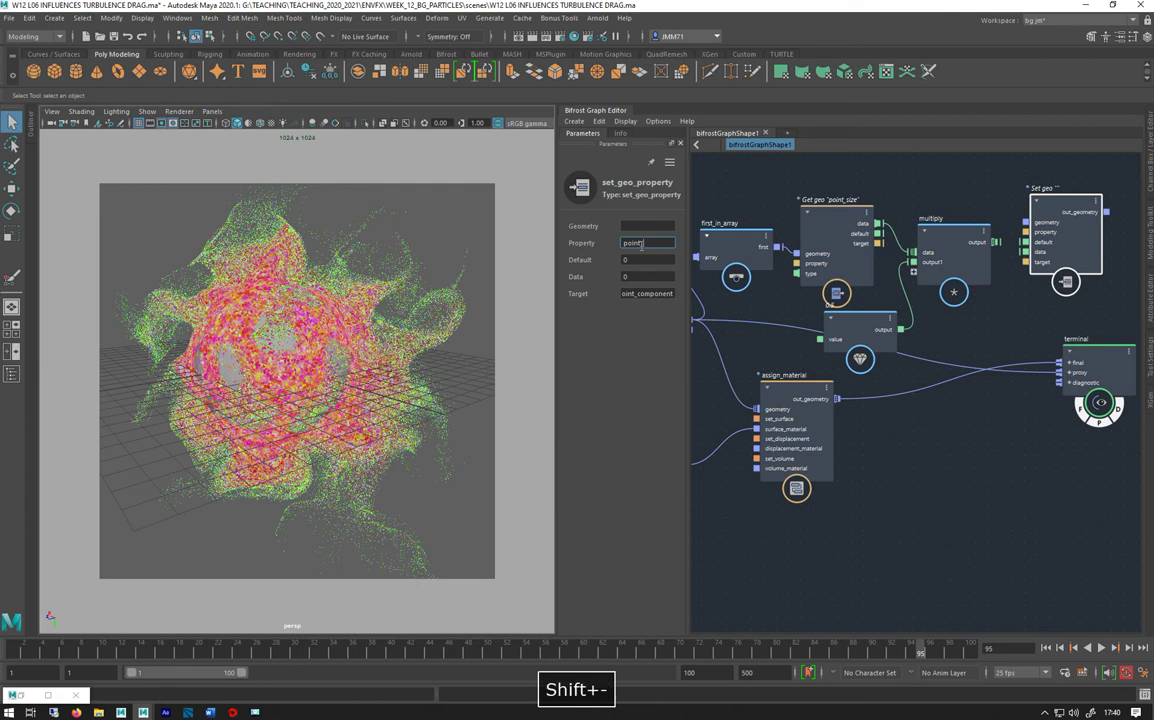
{"action": "type", "text": "ize"}
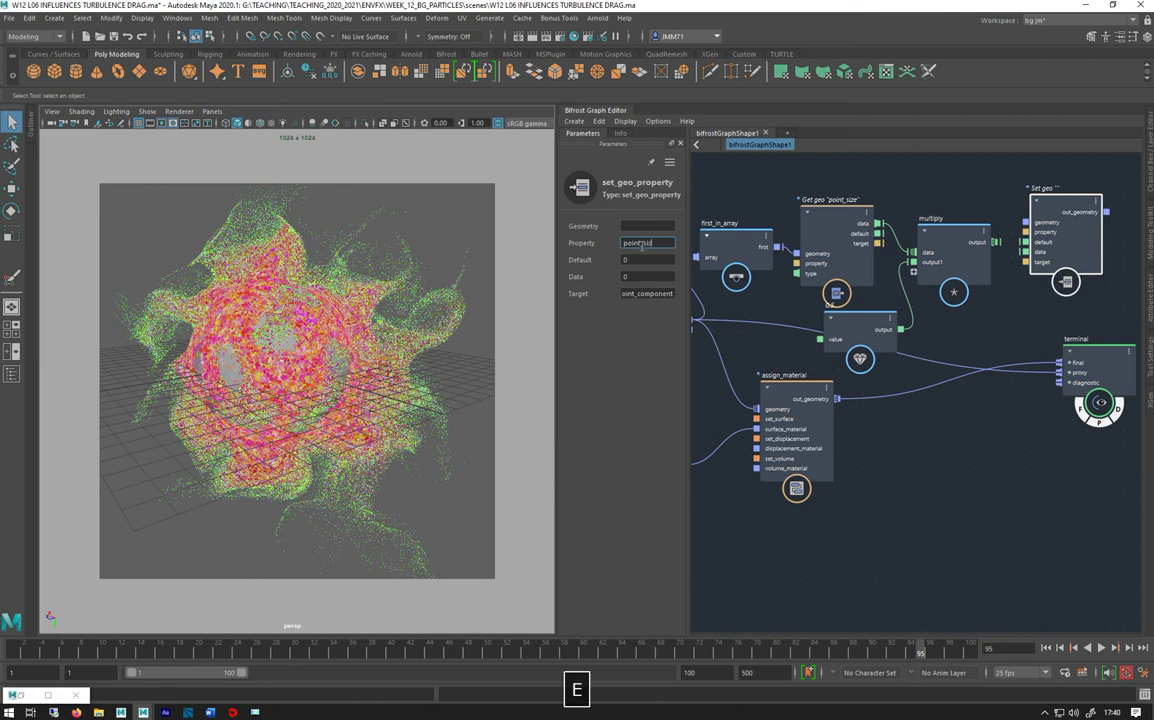
{"action": "key", "text": "Return"}
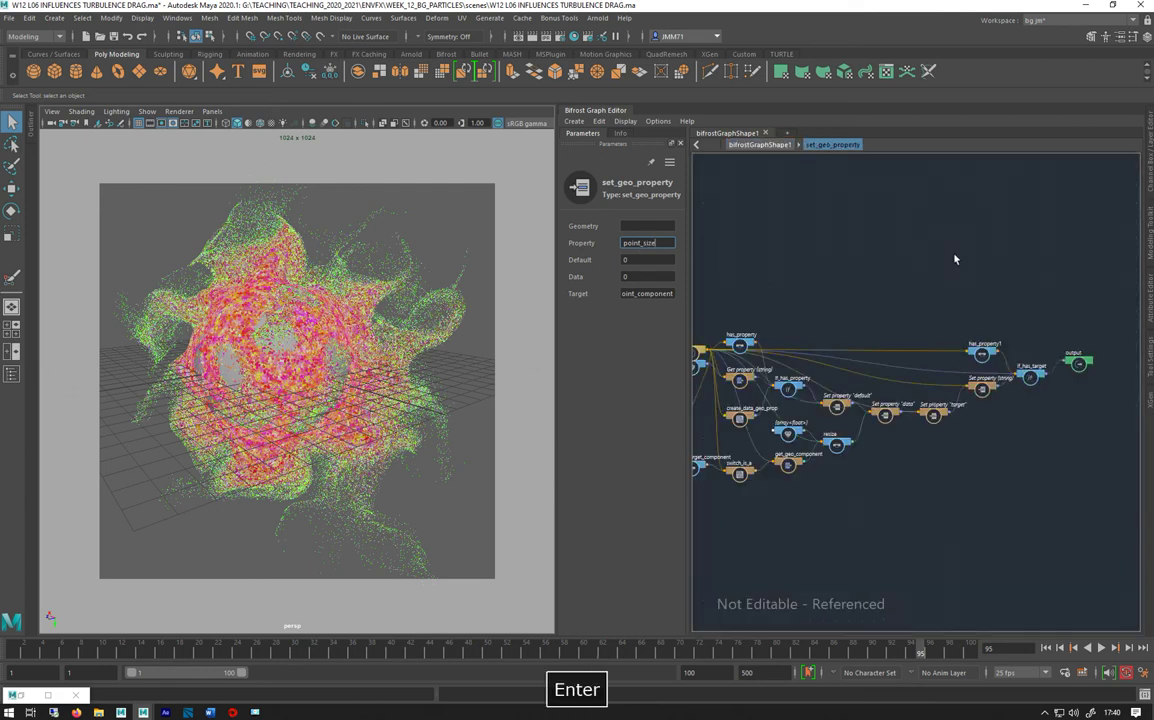
{"action": "left_click", "coordinate": [768, 145]}
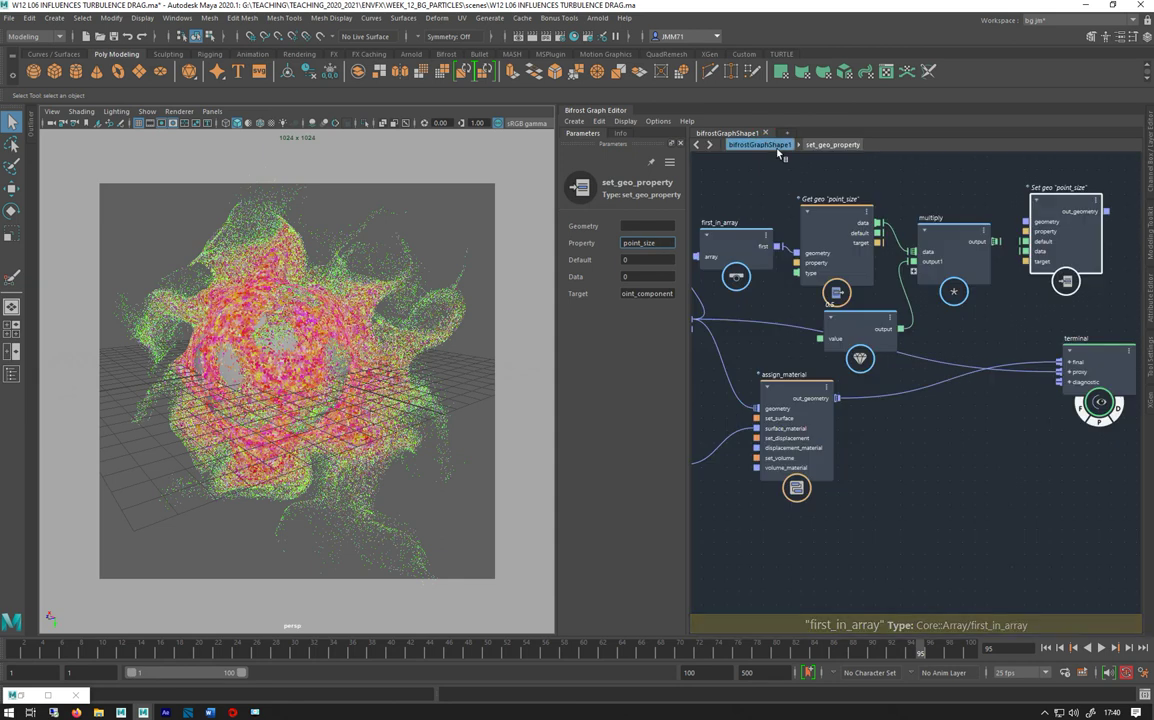
- Wire multiply's output into Set geo data and first_in_array's first item into its geometry
{"action": "left_click_drag", "start_coordinate": [948, 228], "coordinate": [1023, 253]}
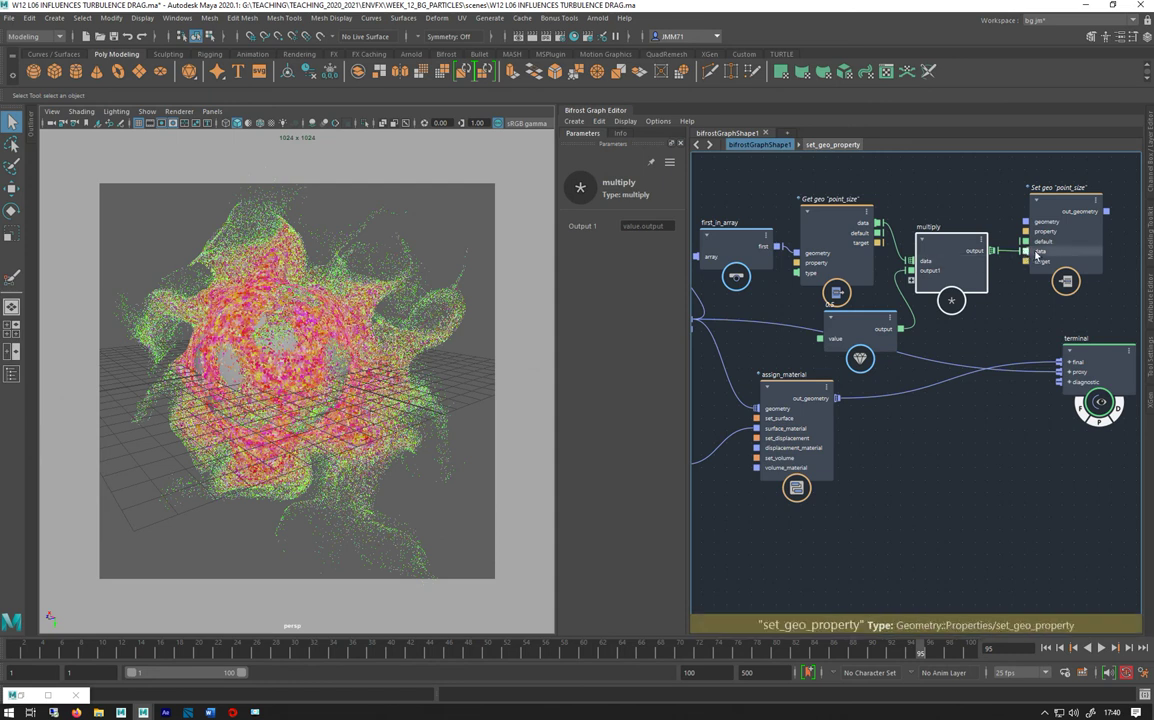
{"action": "middle_click_drag", "start_coordinate": [944, 199], "coordinate": [994, 201]}
{"action": "left_click", "coordinate": [1090, 213]}
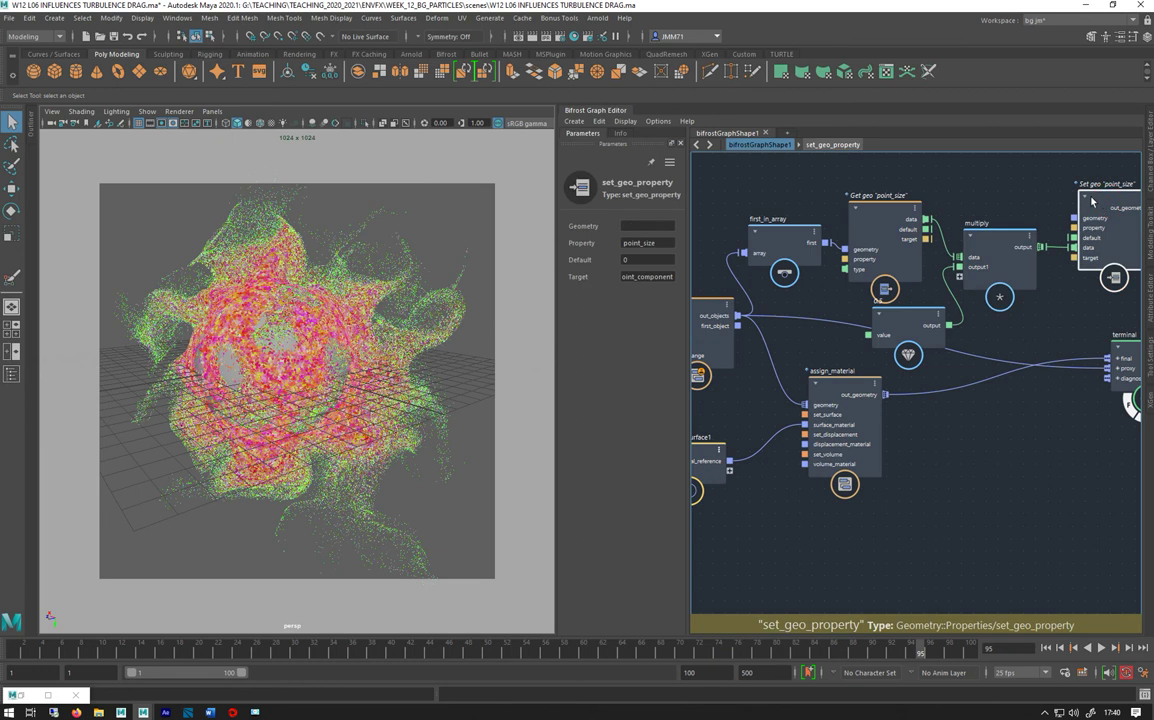
{"action": "middle_click_drag", "start_coordinate": [1090, 213], "coordinate": [975, 198]}
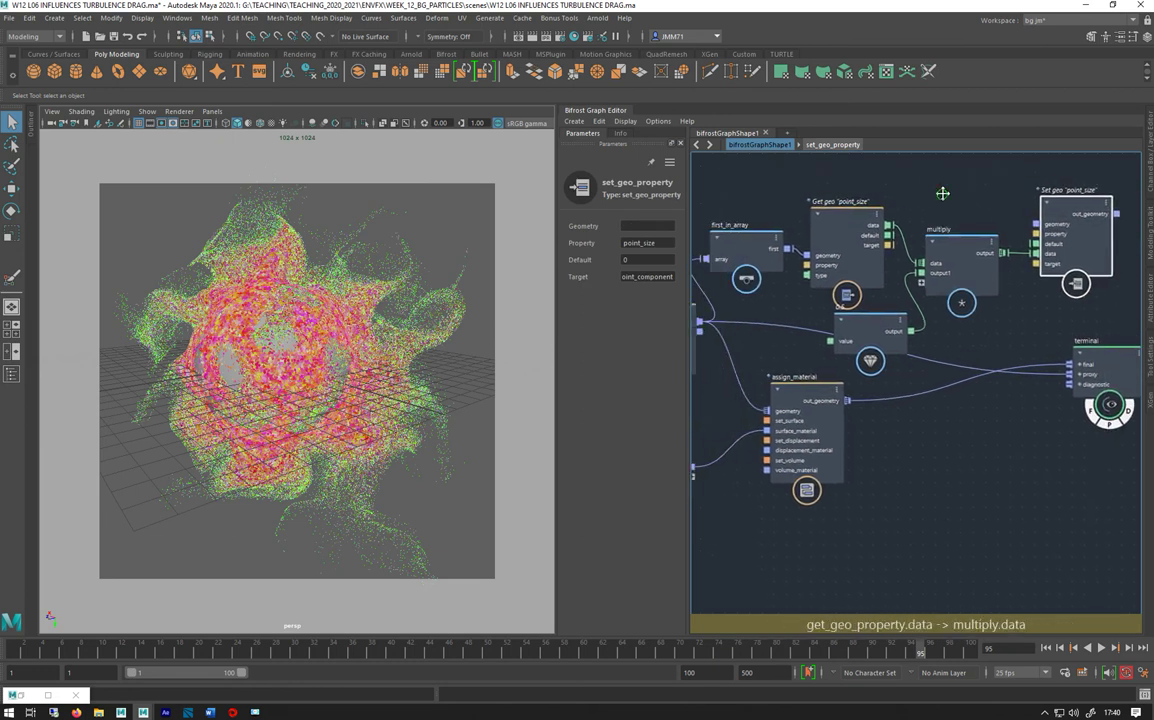
{"action": "middle_click_drag", "start_coordinate": [833, 173], "coordinate": [894, 169]}
{"action": "left_click_drag", "start_coordinate": [846, 244], "coordinate": [1105, 218]}
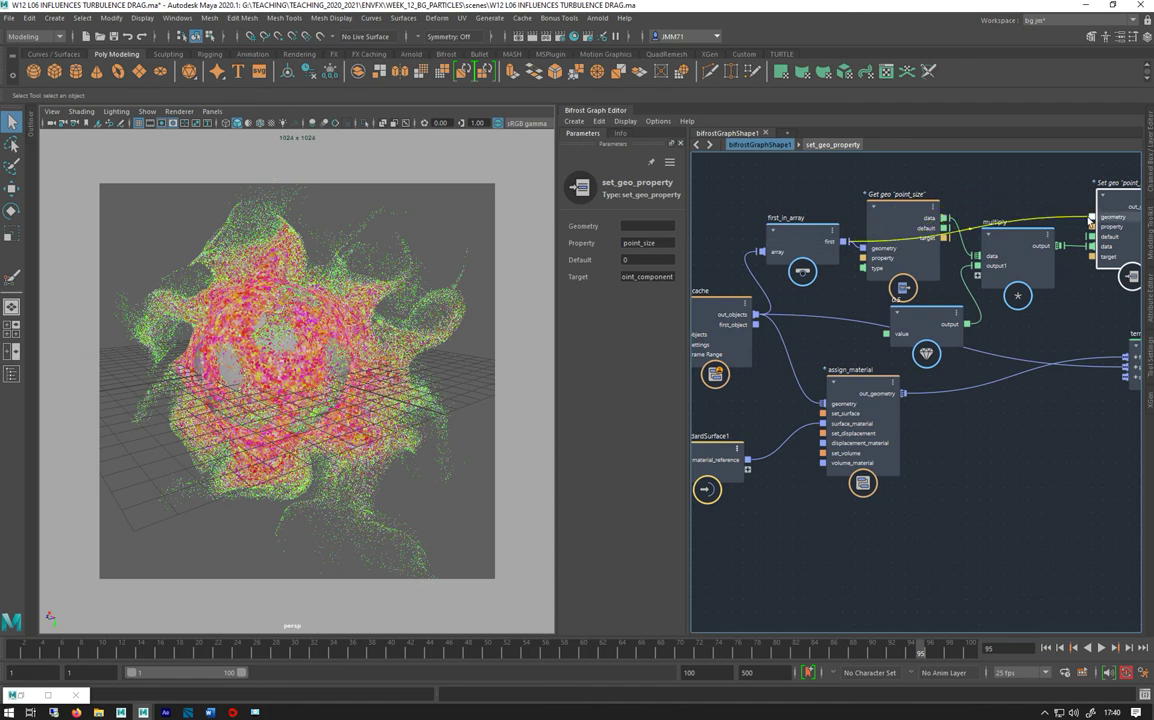
{"action": "middle_click_drag", "start_coordinate": [1030, 188], "coordinate": [995, 195]}
{"action": "middle_click_drag", "start_coordinate": [930, 311], "coordinate": [820, 297]}
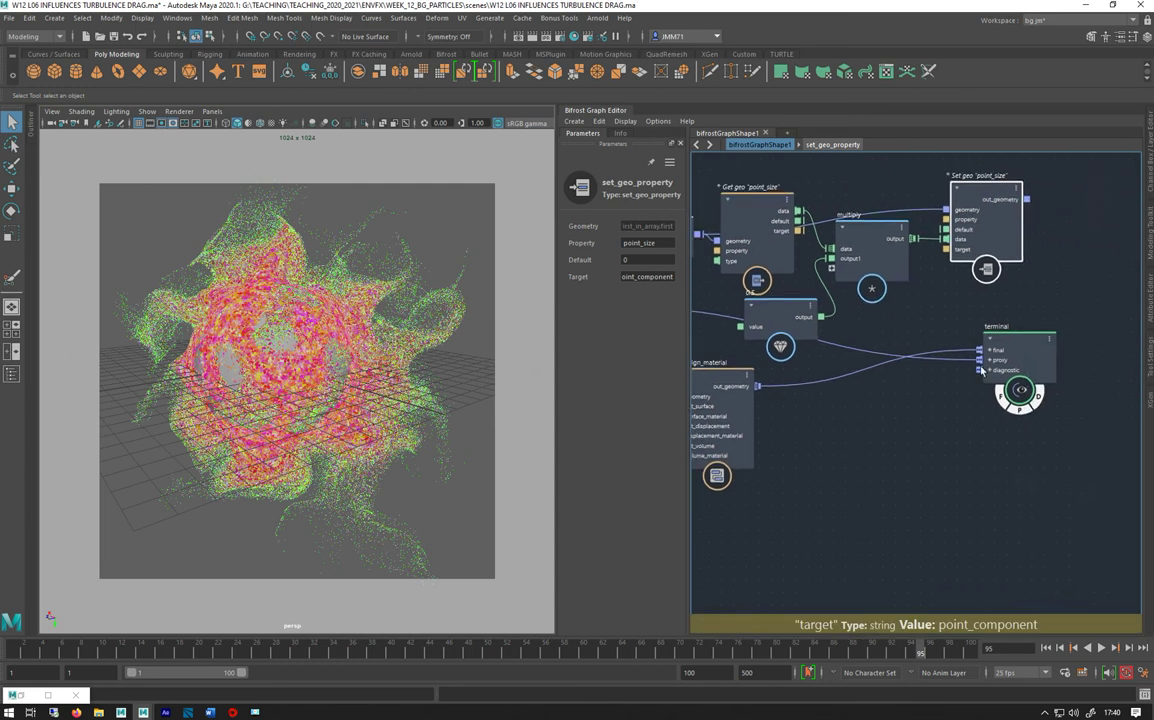
{"action": "left_click", "coordinate": [1100, 352]}
- Move assign_material right and Set geo down, then tidy the graph layout with L
{"action": "left_click_drag", "start_coordinate": [754, 411], "coordinate": [1005, 435]}
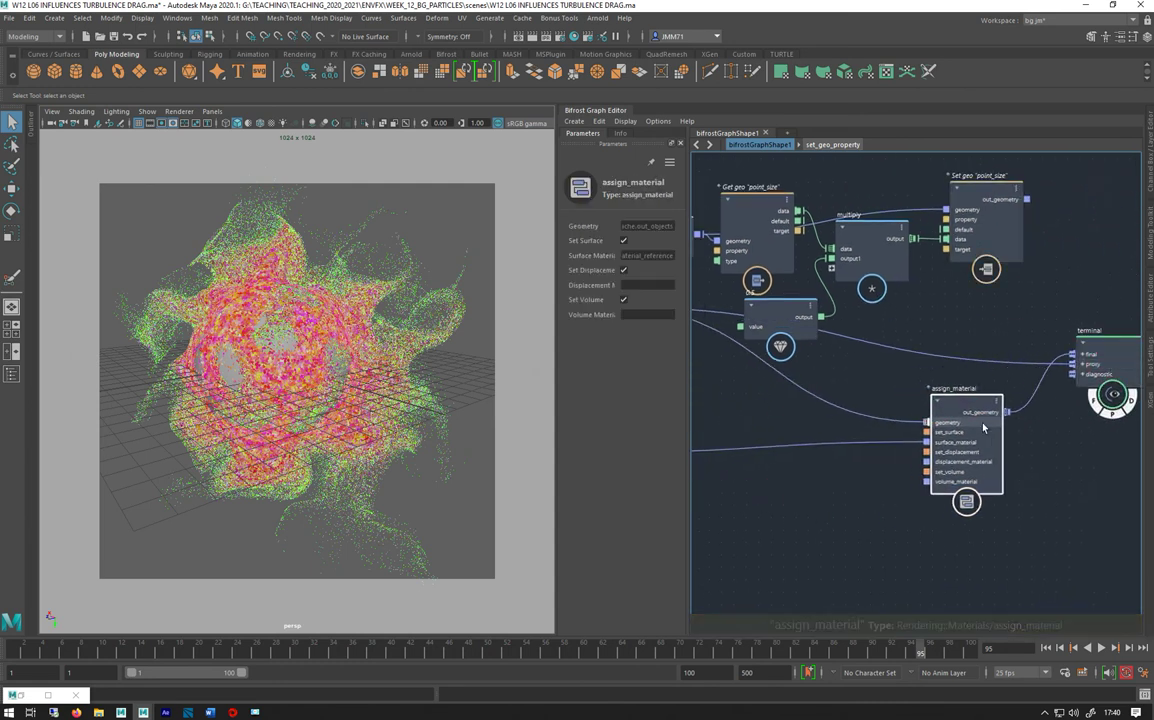
{"action": "middle_click_drag", "start_coordinate": [716, 407], "coordinate": [795, 425]}
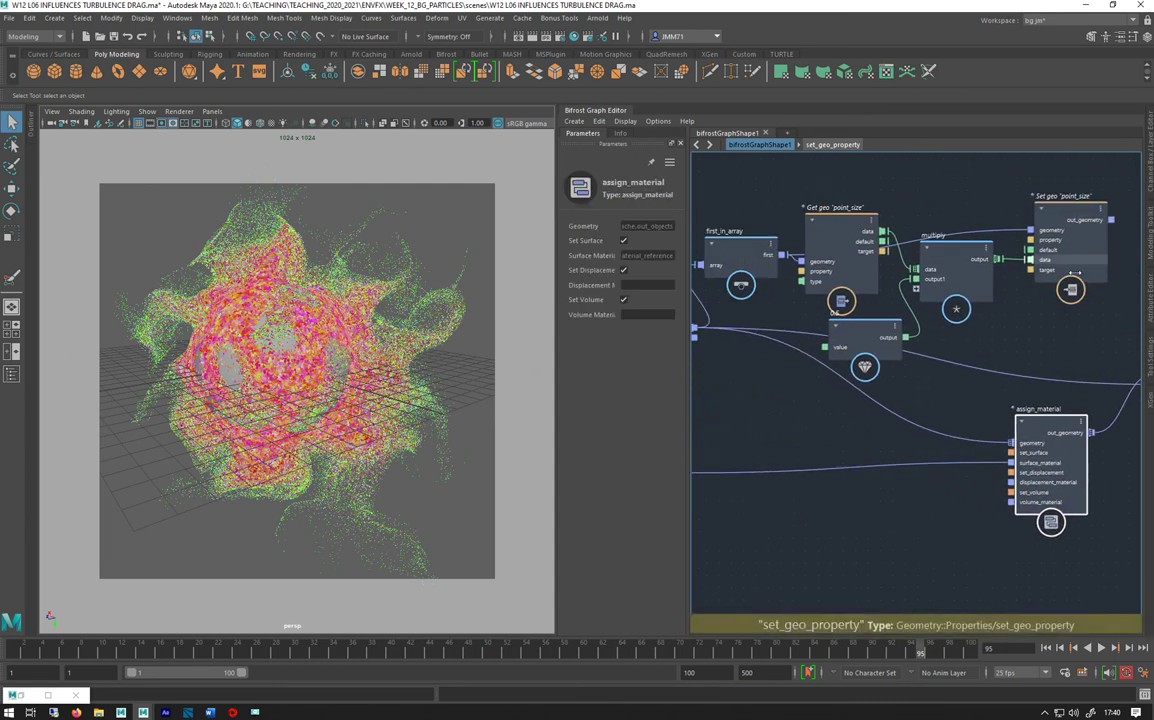
{"action": "left_click_drag", "start_coordinate": [1088, 244], "coordinate": [1018, 441]}
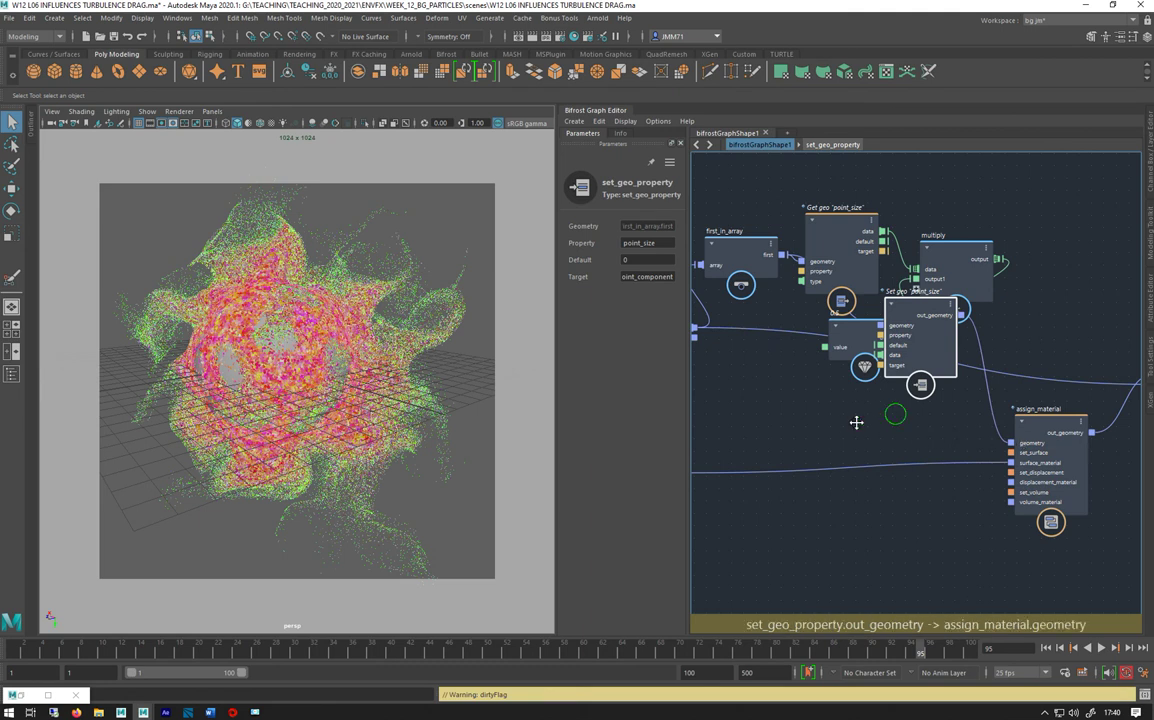
{"action": "scroll", "coordinate": [856, 422], "scroll_direction": "down", "scroll_amount": 3}
{"action": "left_click", "coordinate": [854, 276]}
{"action": "key", "text": "l"}
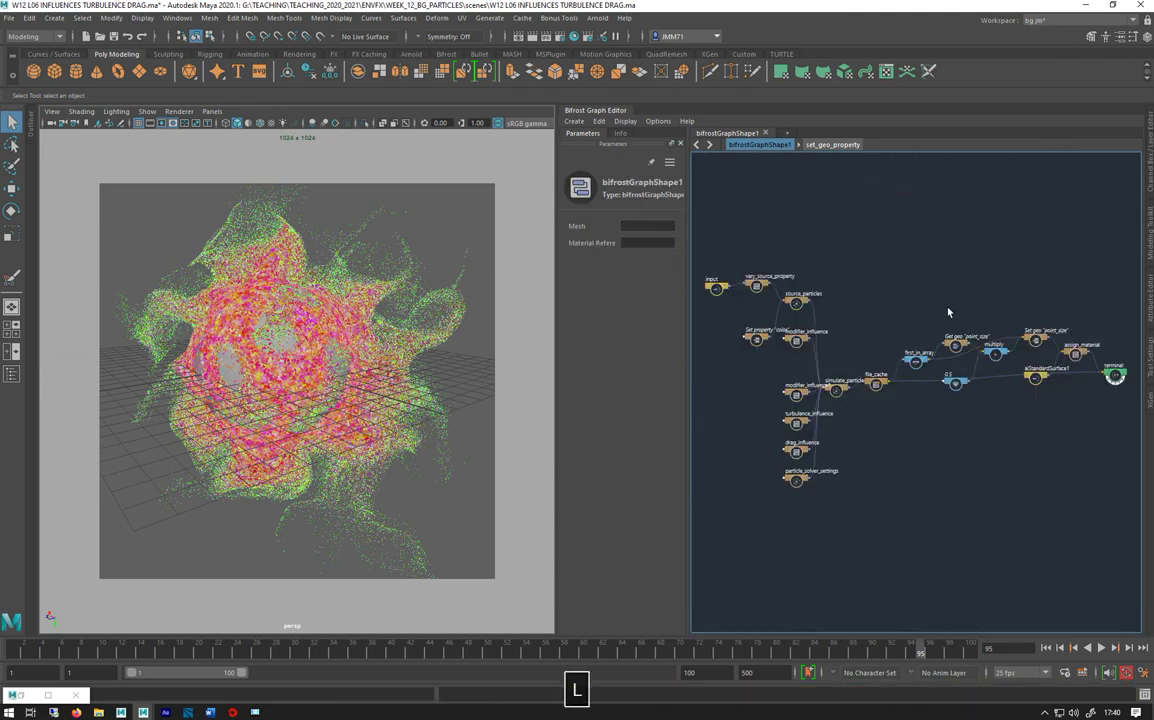
{"action": "scroll", "coordinate": [711, 247], "scroll_direction": "up", "scroll_amount": 5}
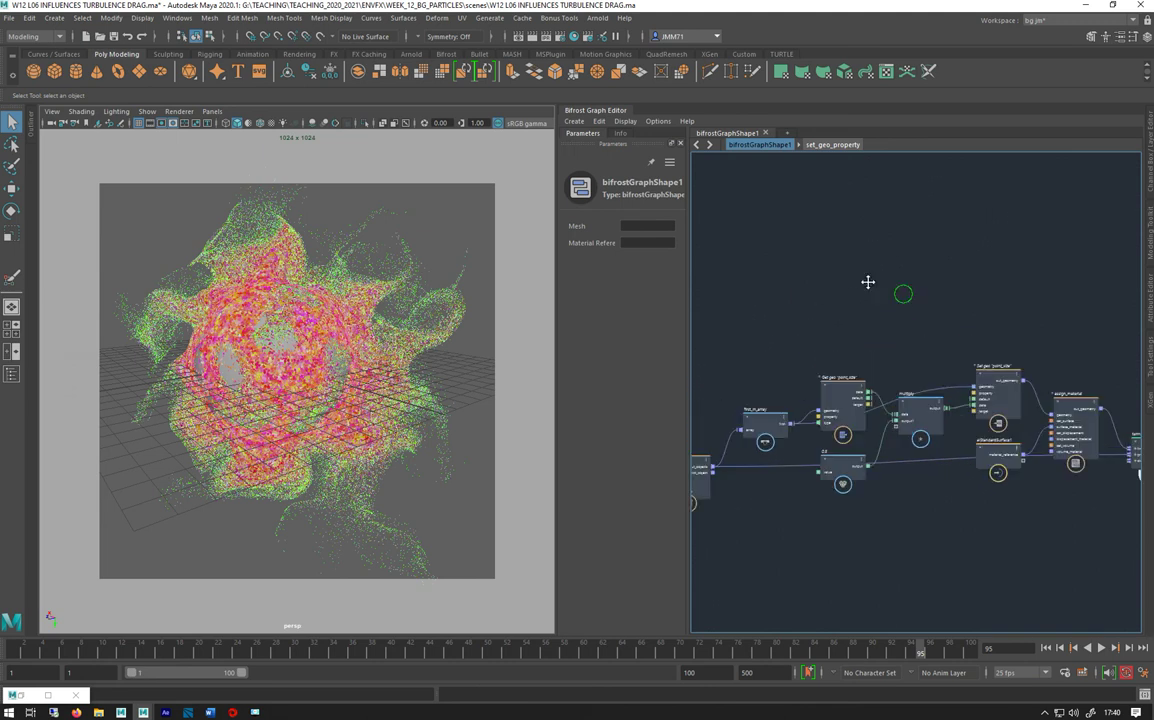
{"action": "scroll", "coordinate": [800, 258], "scroll_direction": "up", "scroll_amount": 5}
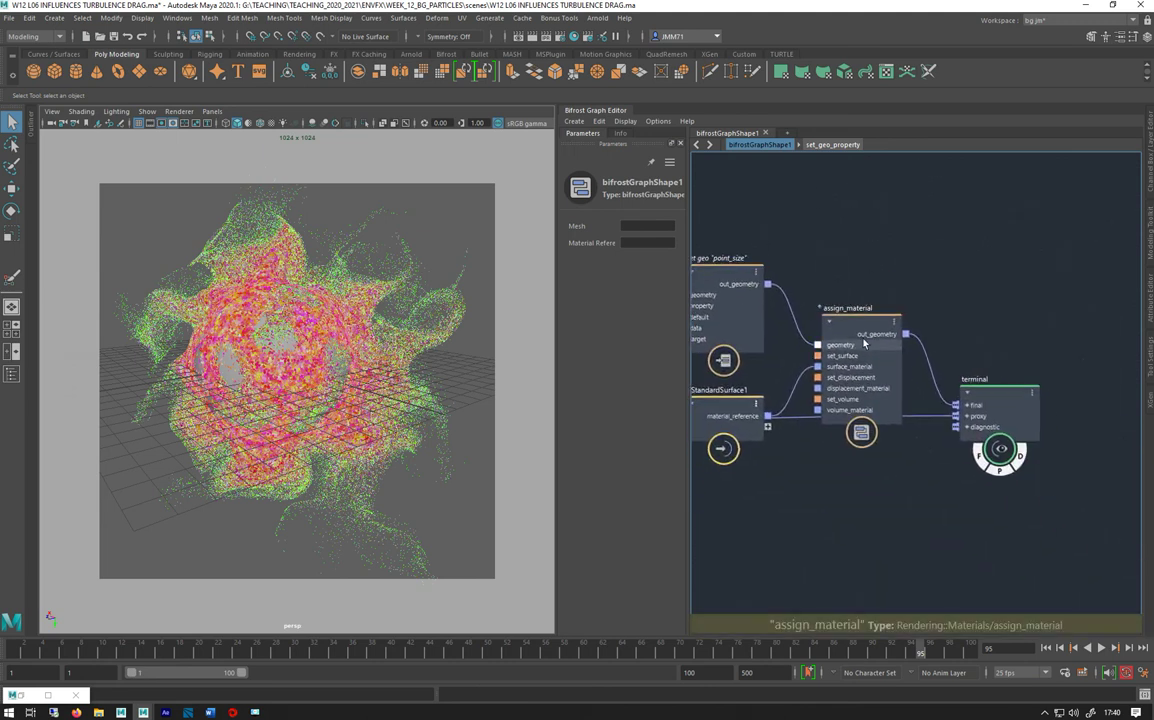
- Reposition assign_material and aiStandardSurface1, then plug Set geo's output into the terminal's proxy
{"action": "mouse_move", "coordinate": [865, 343]}
{"action": "left_mouse_down"}
{"action": "mouse_move", "coordinate": [862, 390]}
{"action": "mouse_move", "coordinate": [859, 365]}
{"action": "left_mouse_up"}
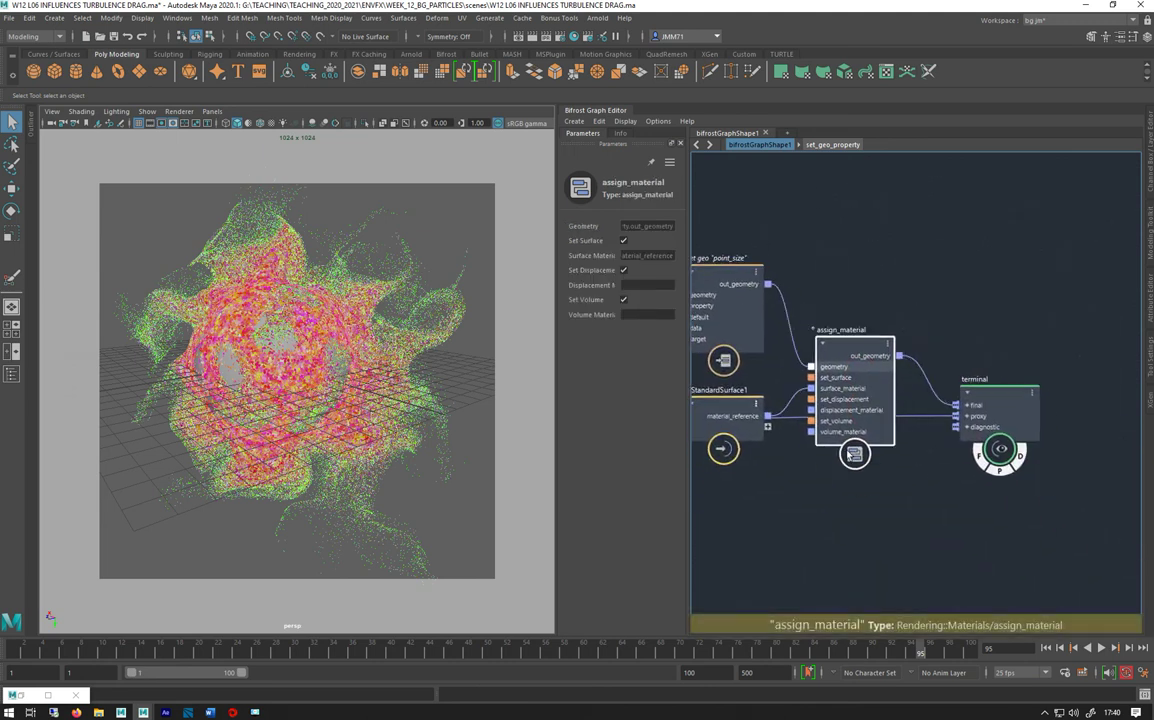
{"action": "left_click_drag", "start_coordinate": [852, 455], "coordinate": [837, 546]}
{"action": "middle_click_drag", "start_coordinate": [796, 344], "coordinate": [990, 312]}
{"action": "left_click_drag", "start_coordinate": [800, 385], "coordinate": [886, 432]}
{"action": "middle_click_drag", "start_coordinate": [930, 330], "coordinate": [850, 320]}
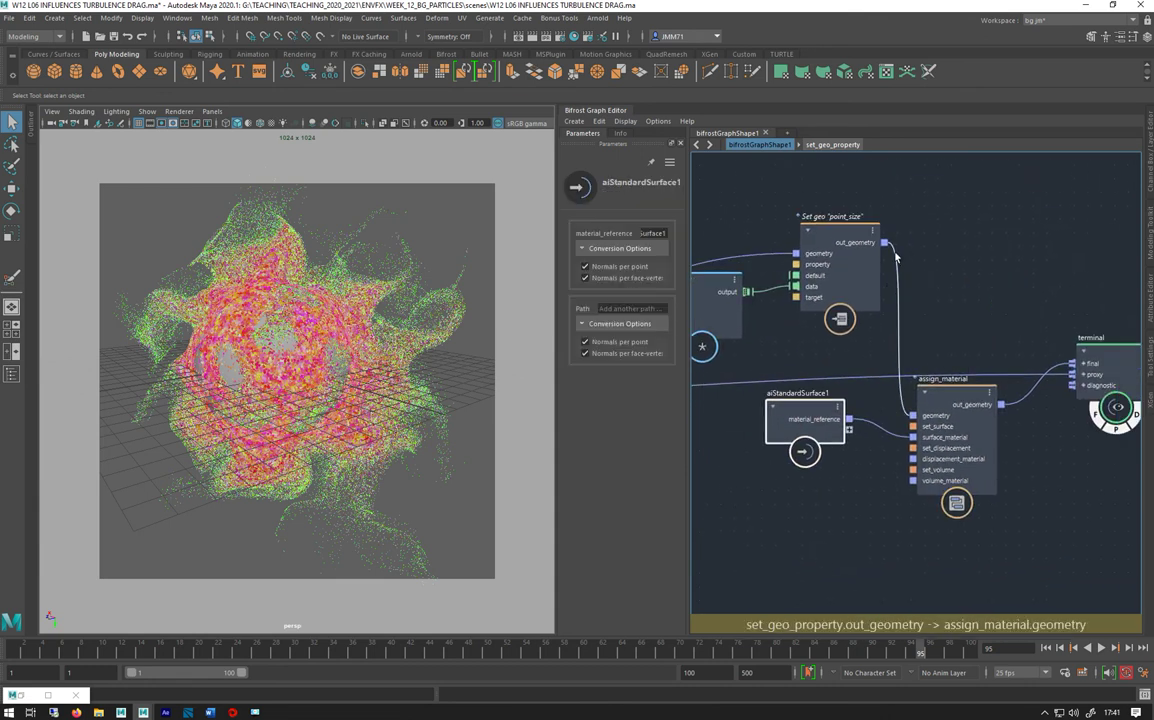
{"action": "left_click_drag", "start_coordinate": [884, 242], "coordinate": [1082, 374]}
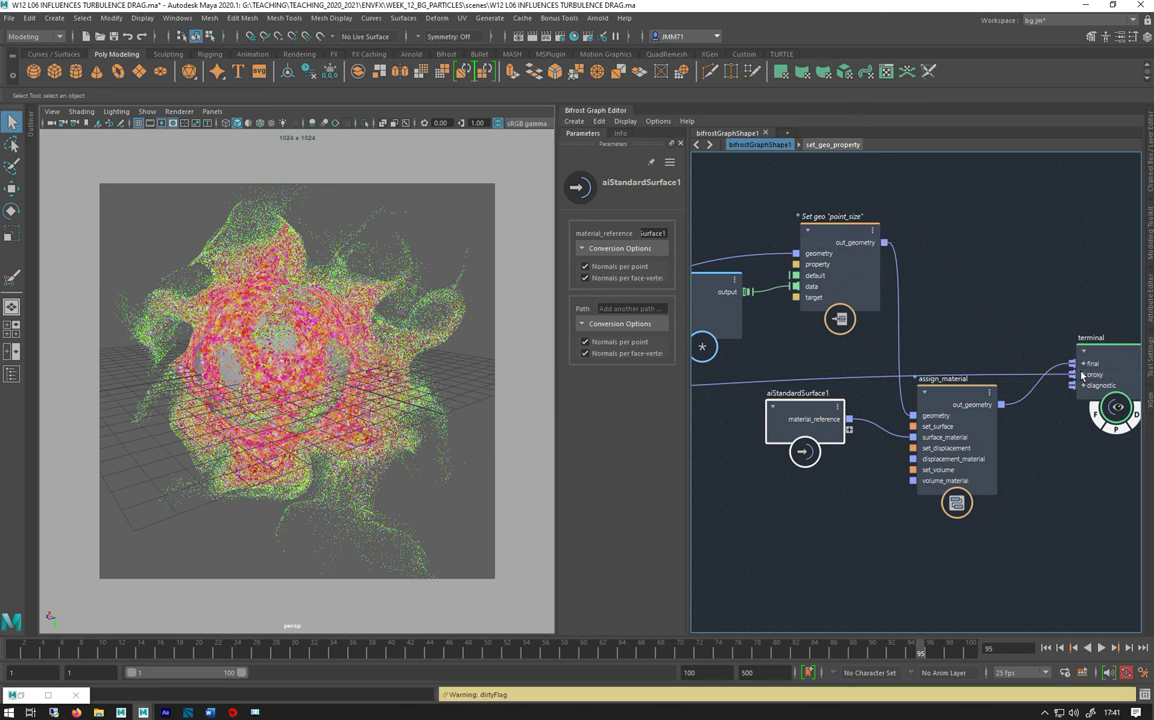
- Delete the file_cache.out_objects connection into the terminal's proxy input
{"action": "left_click", "coordinate": [1084, 376]}
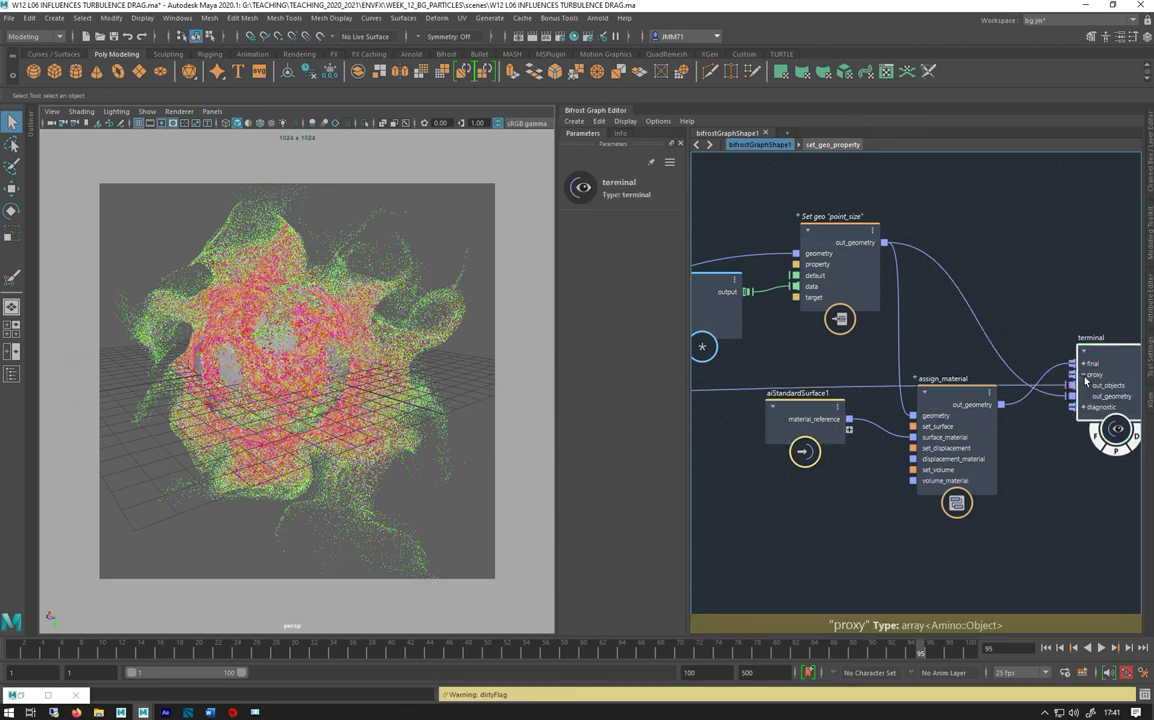
{"action": "middle_click_drag", "start_coordinate": [1052, 391], "coordinate": [1022, 333]}
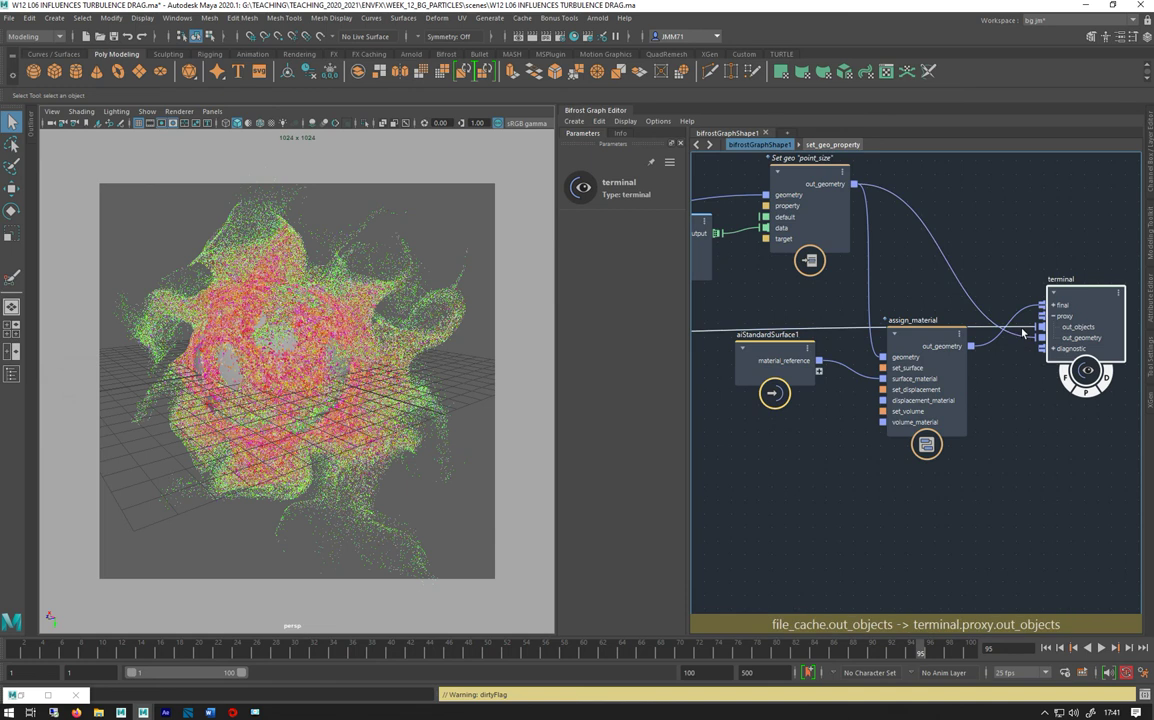
{"action": "left_click", "coordinate": [1022, 331]}
{"action": "key", "text": "Delete"}
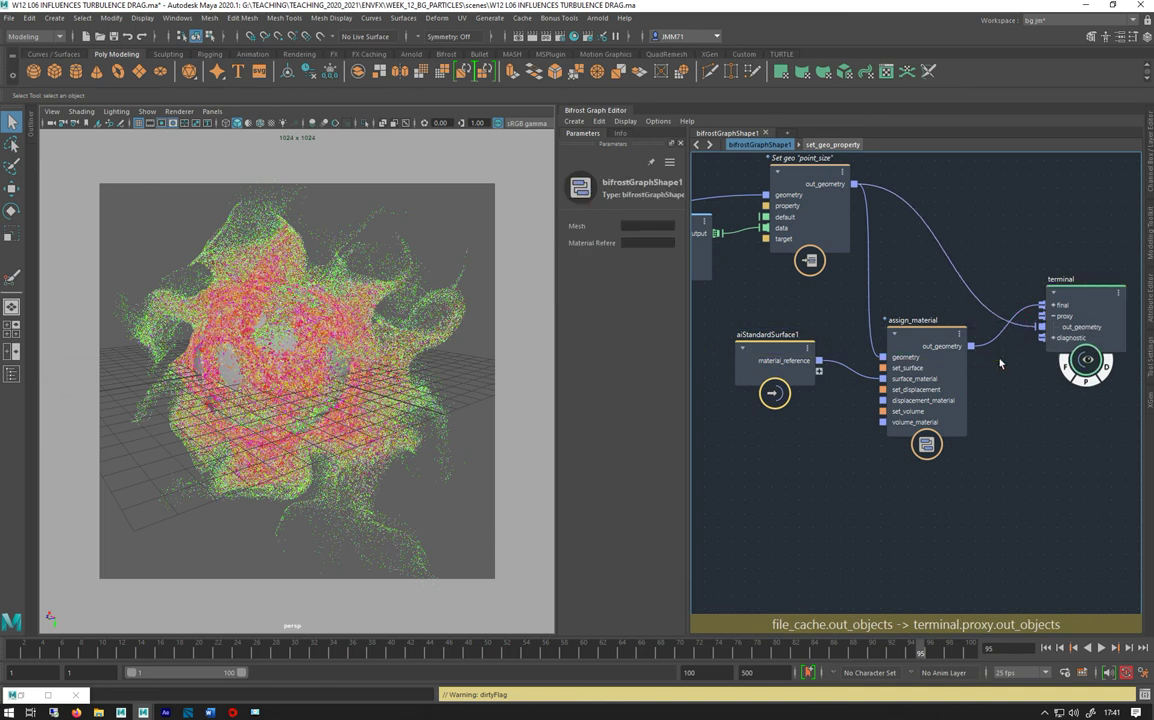
- Set the point_size multiplier value node from 0.5 to 0.25
{"action": "left_click", "coordinate": [790, 226]}
{"action": "middle_click_drag", "start_coordinate": [745, 303], "coordinate": [940, 313]}
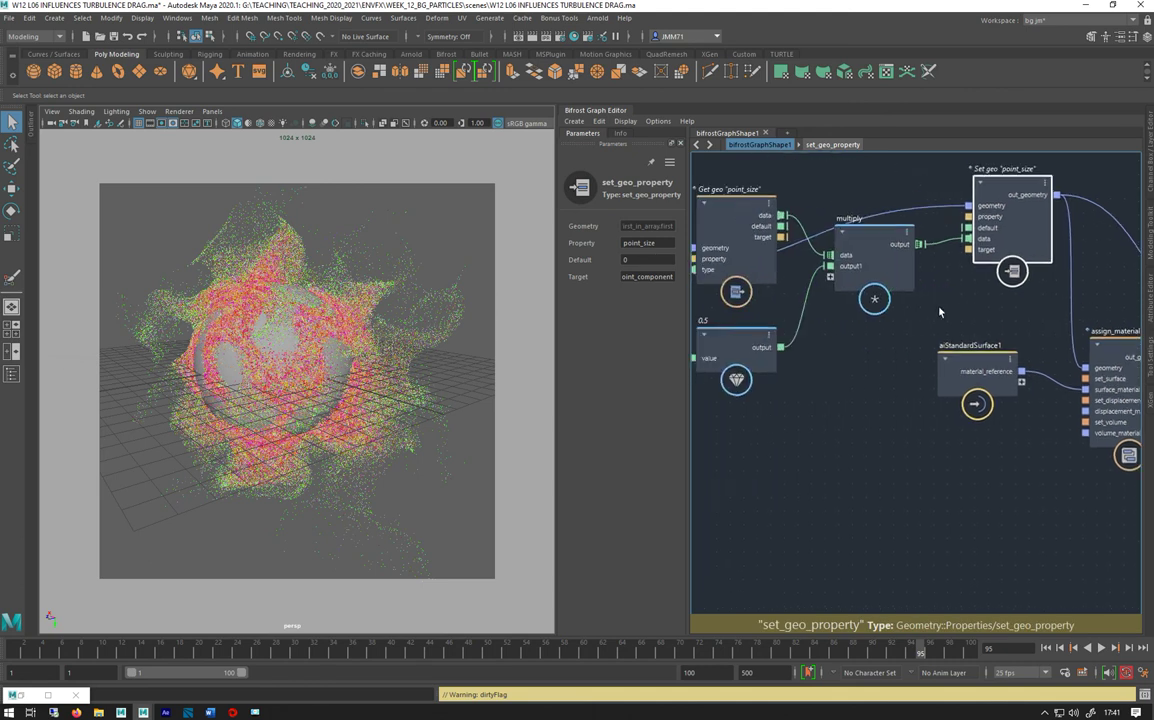
{"action": "left_click", "coordinate": [736, 340]}
{"action": "left_click", "coordinate": [622, 259]}
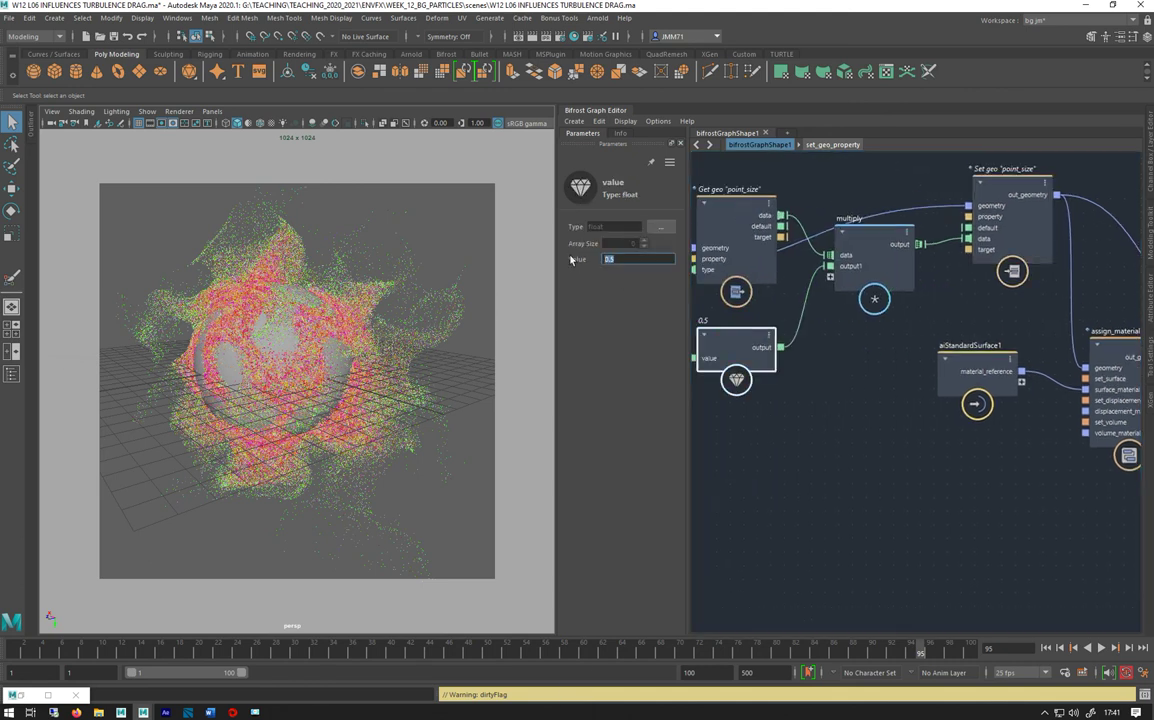
{"action": "type", "text": "2"}
{"action": "key", "text": "Return"}
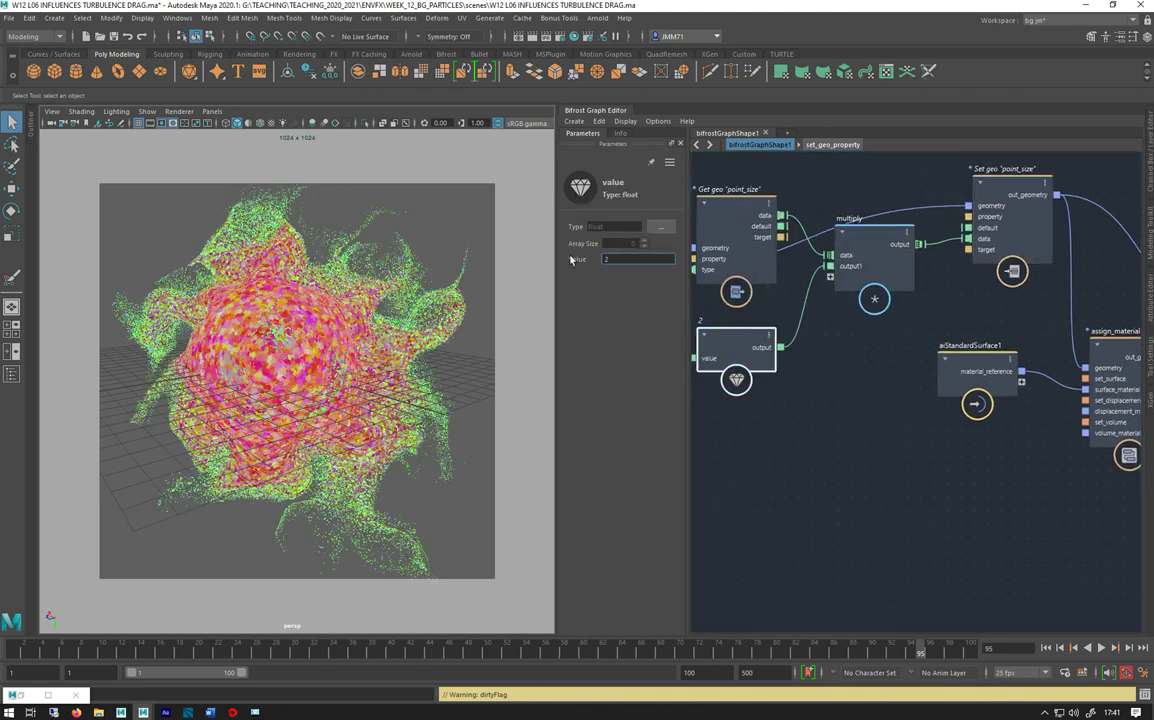
{"action": "type", "text": "0.25"}
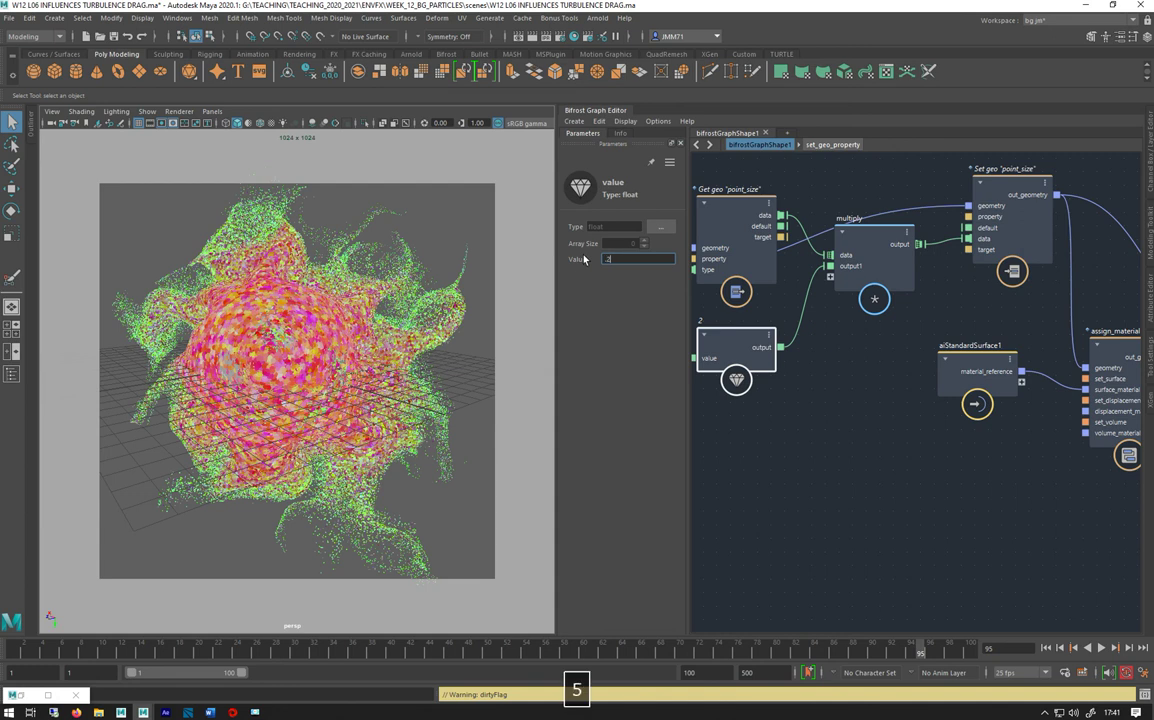
{"action": "key", "text": "Return"}
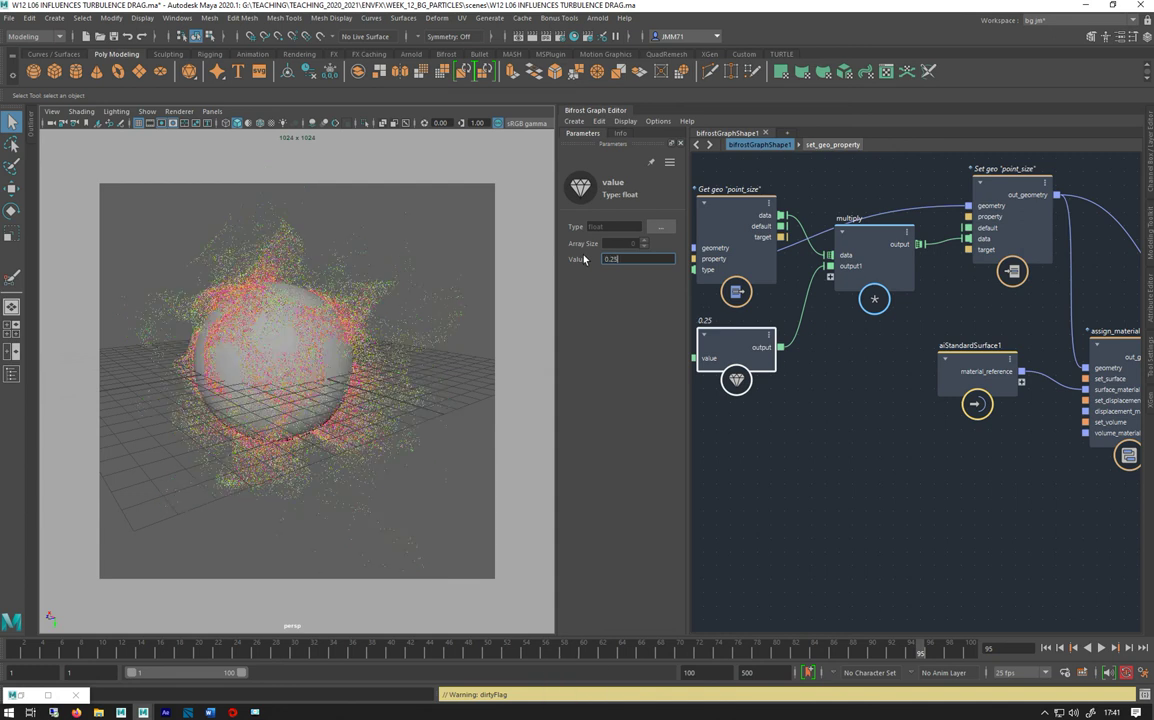
- Restore the Arnold RenderView, IPR-render the 0.25-size particles, and move the window aside
{"action": "left_click", "coordinate": [20, 695]}
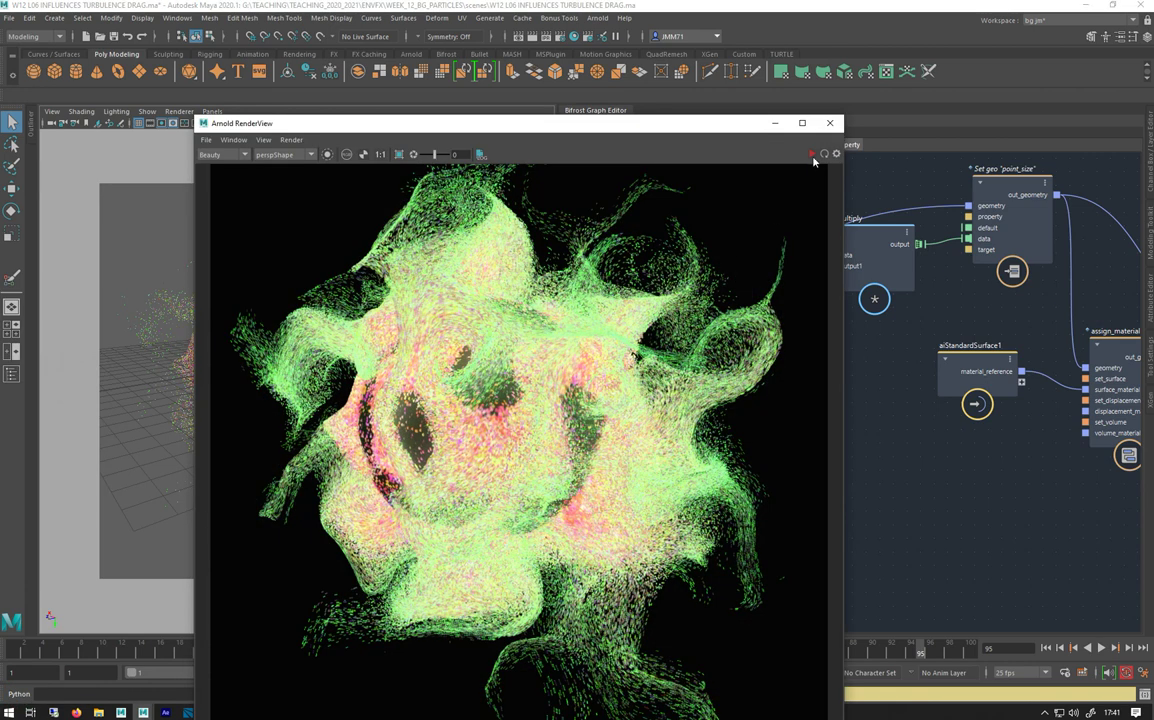
{"action": "left_click", "coordinate": [813, 155]}
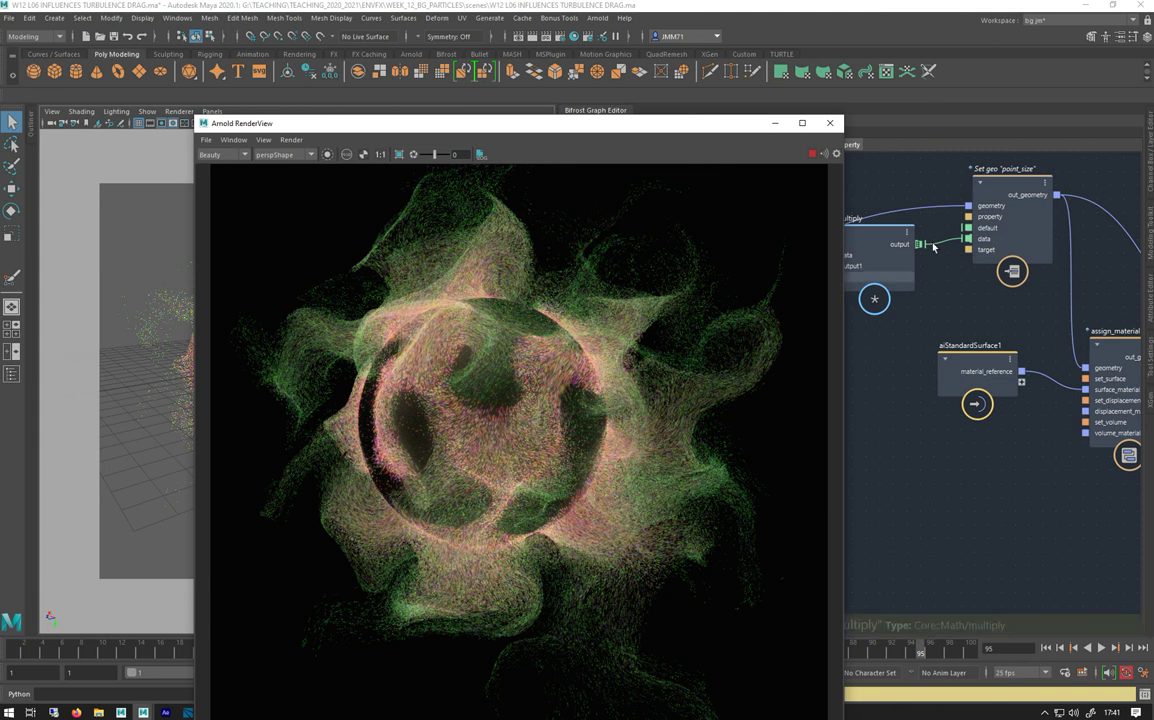
{"action": "left_click", "coordinate": [903, 240]}
{"action": "left_click_drag", "start_coordinate": [663, 133], "coordinate": [399, 108]}
{"action": "left_click", "coordinate": [610, 259]}
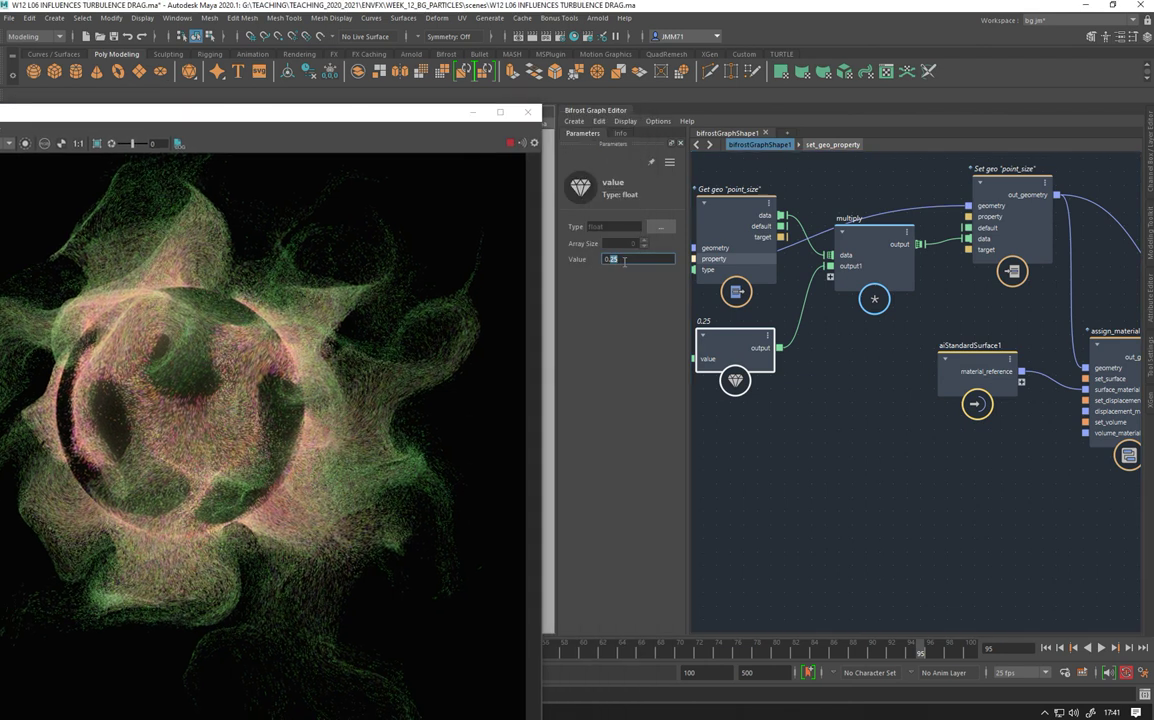
- Set the point_size multiplier to 0.35 and float the Arnold RenderView as a larger window
{"action": "type", "text": "0.35"}
{"action": "key", "text": "Return"}
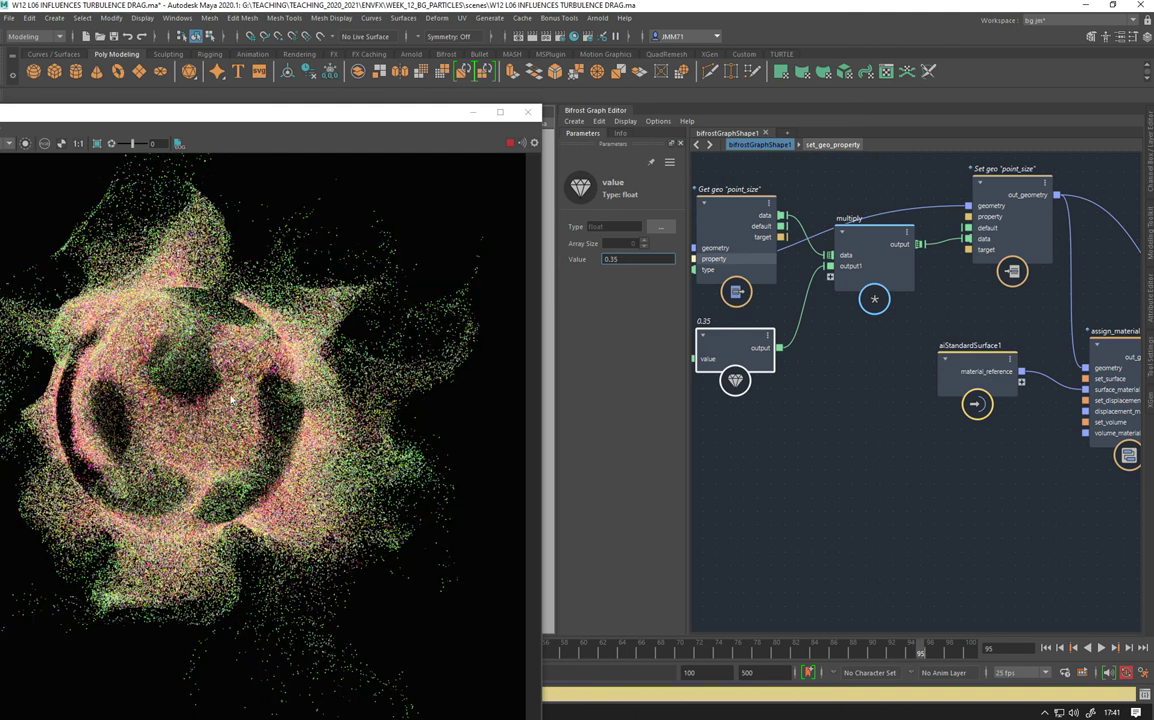
{"action": "left_click_drag", "start_coordinate": [225, 112], "coordinate": [497, 70]}
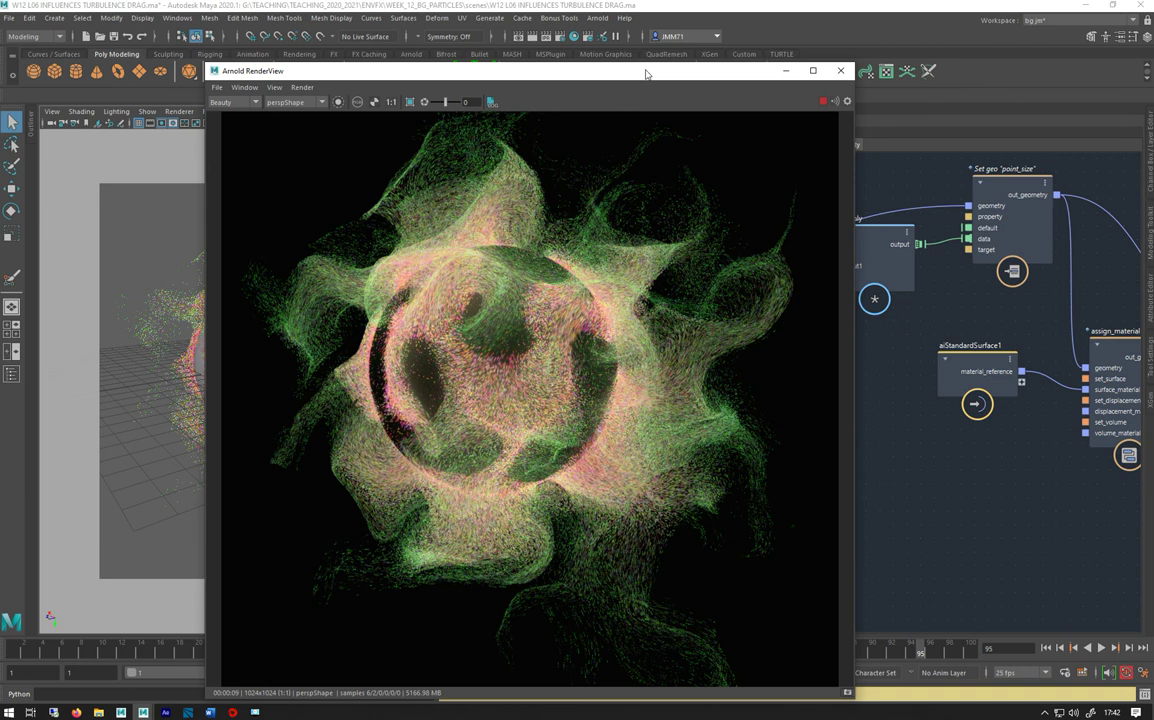
- Move the RenderView left and reposition the Get geo "point_size" node in the Bifrost graph
{"action": "left_click_drag", "start_coordinate": [650, 78], "coordinate": [431, 60]}
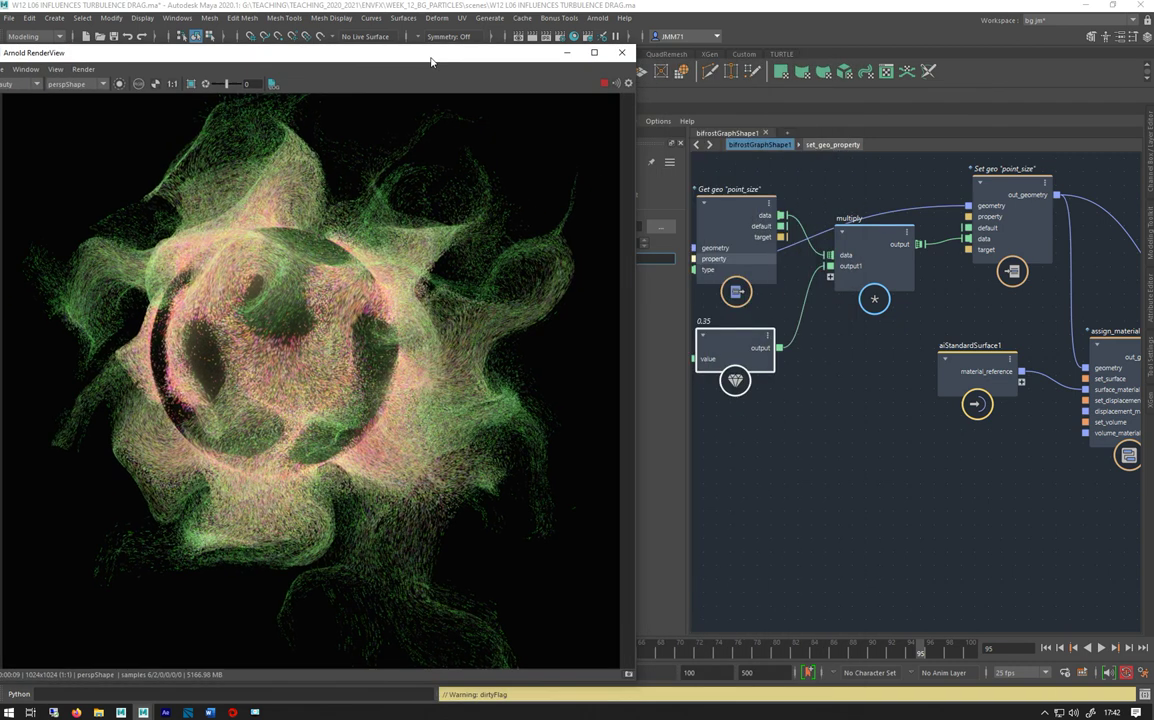
{"action": "left_click", "coordinate": [826, 170]}
{"action": "scroll", "coordinate": [856, 192], "scroll_direction": "down", "scroll_amount": 3}
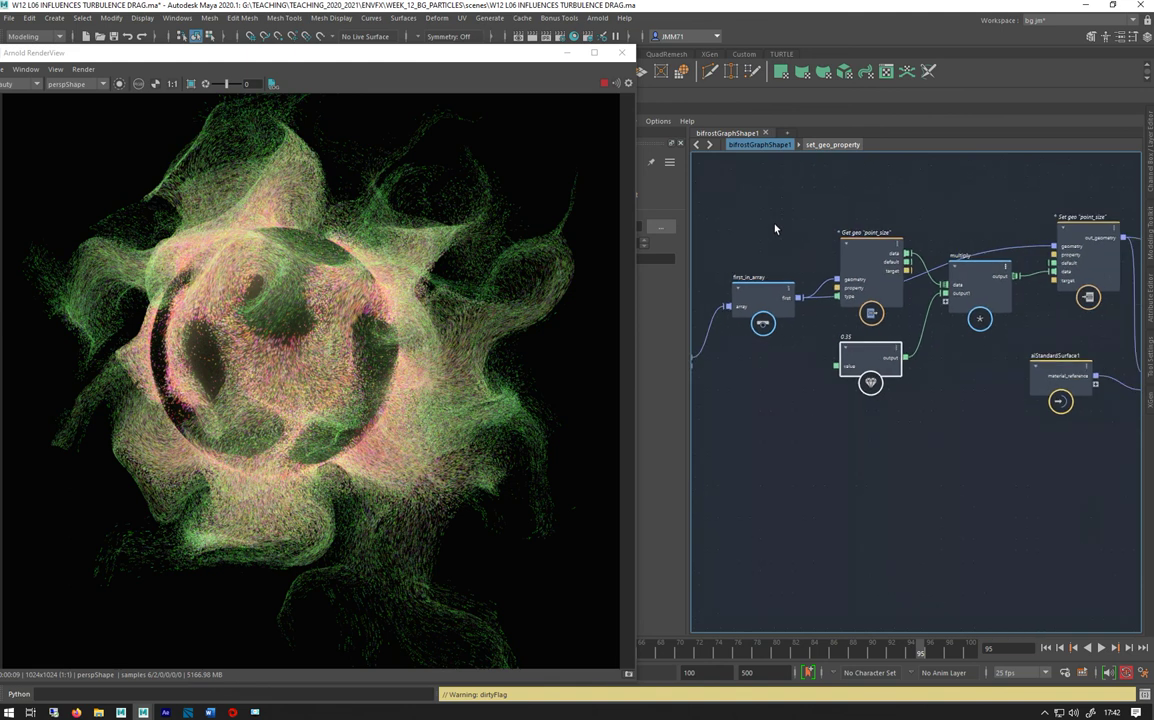
{"action": "middle_click_drag", "start_coordinate": [755, 211], "coordinate": [825, 311]}
{"action": "middle_click_drag", "start_coordinate": [865, 227], "coordinate": [819, 224]}
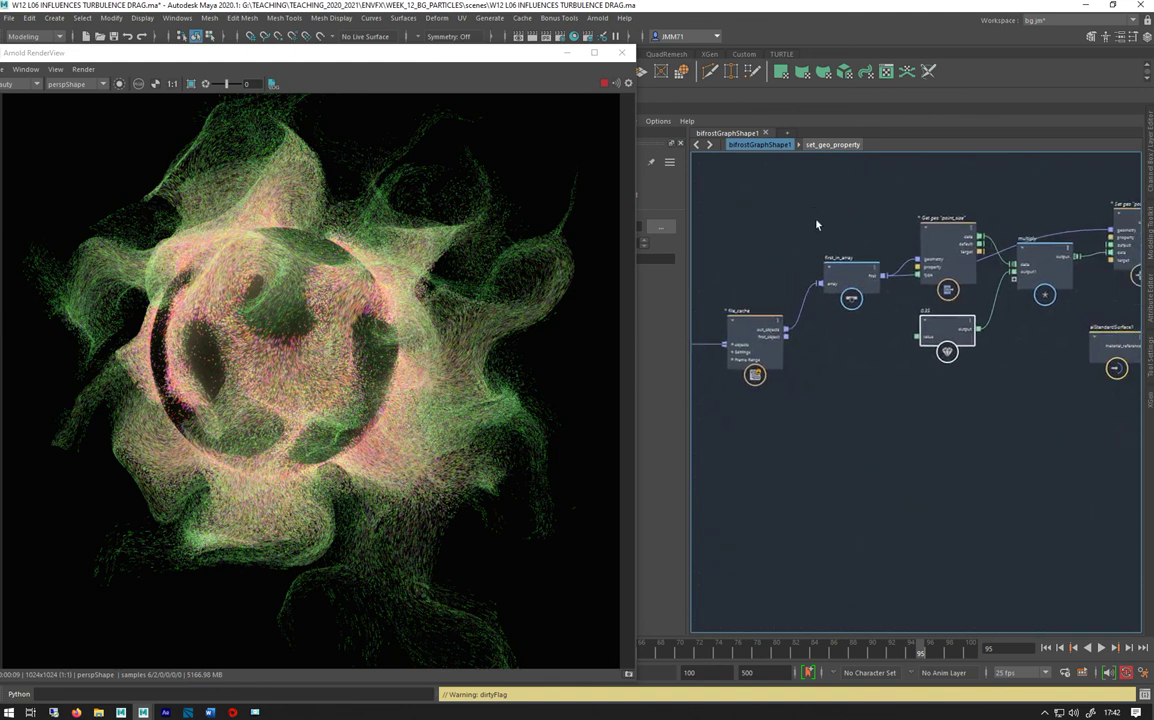
{"action": "middle_click_drag", "start_coordinate": [1028, 240], "coordinate": [920, 214]}
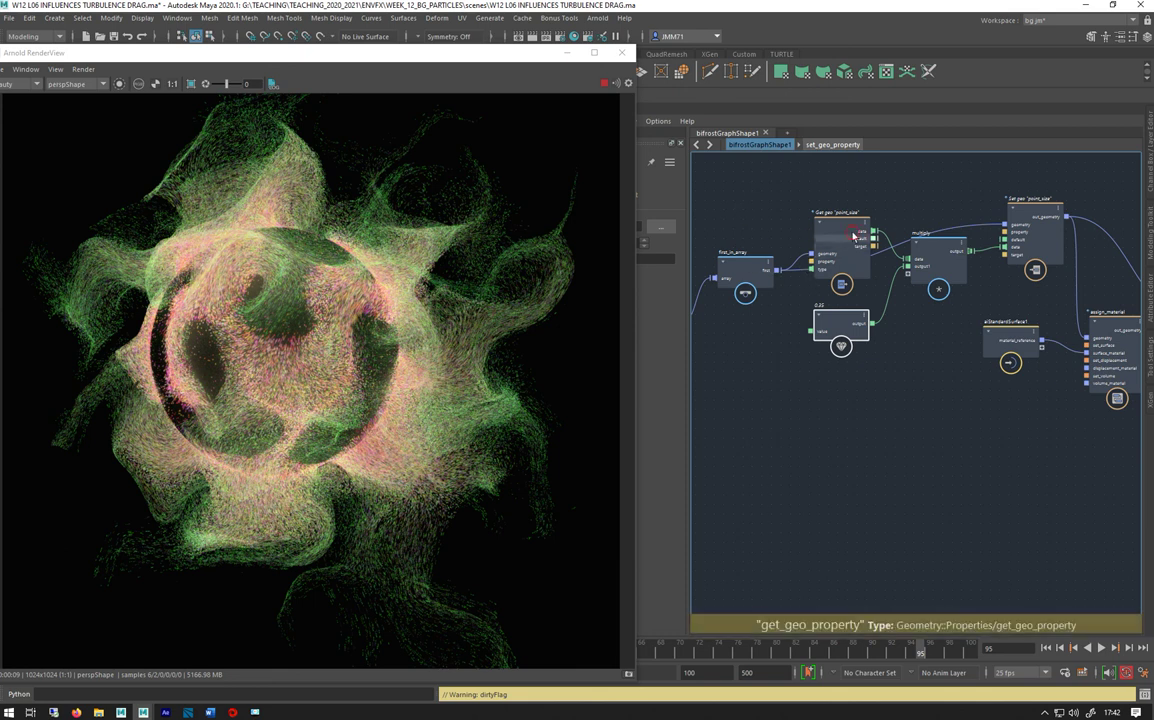
{"action": "left_click_drag", "start_coordinate": [842, 250], "coordinate": [842, 224]}
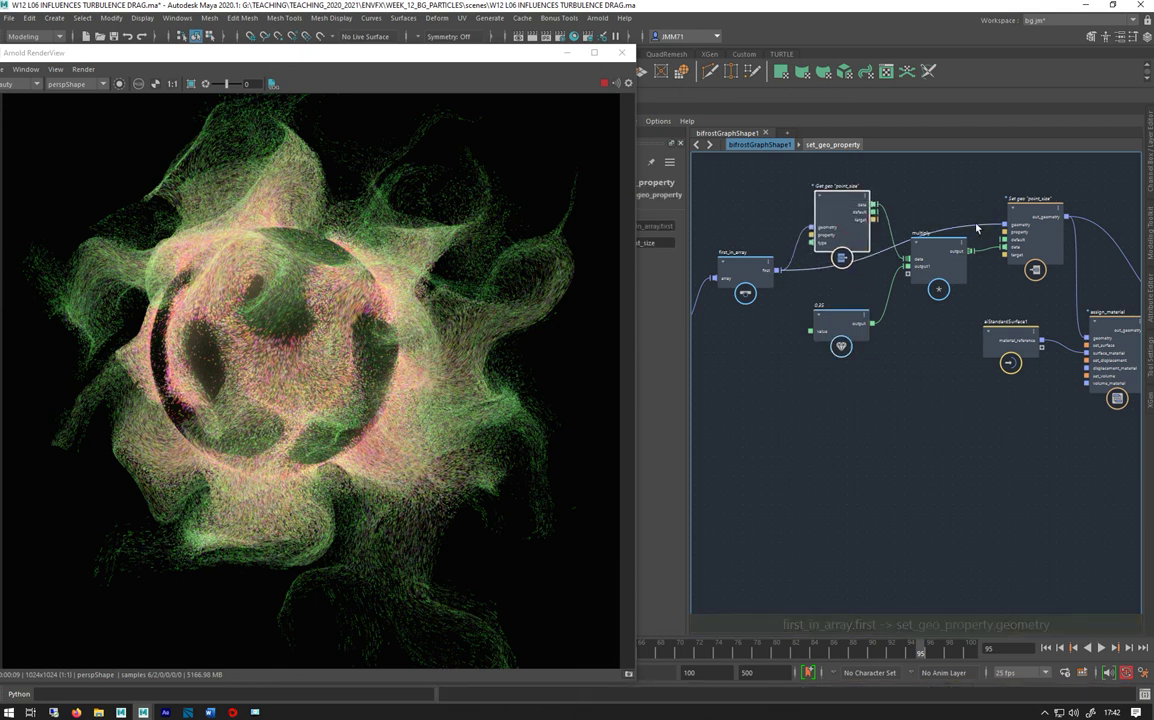
- Add a watchpoint on Get geo's output showing point_size for 950000 elements, and raise the multiply node
{"action": "right_click", "coordinate": [881, 203]}
{"action": "left_click", "coordinate": [895, 220]}
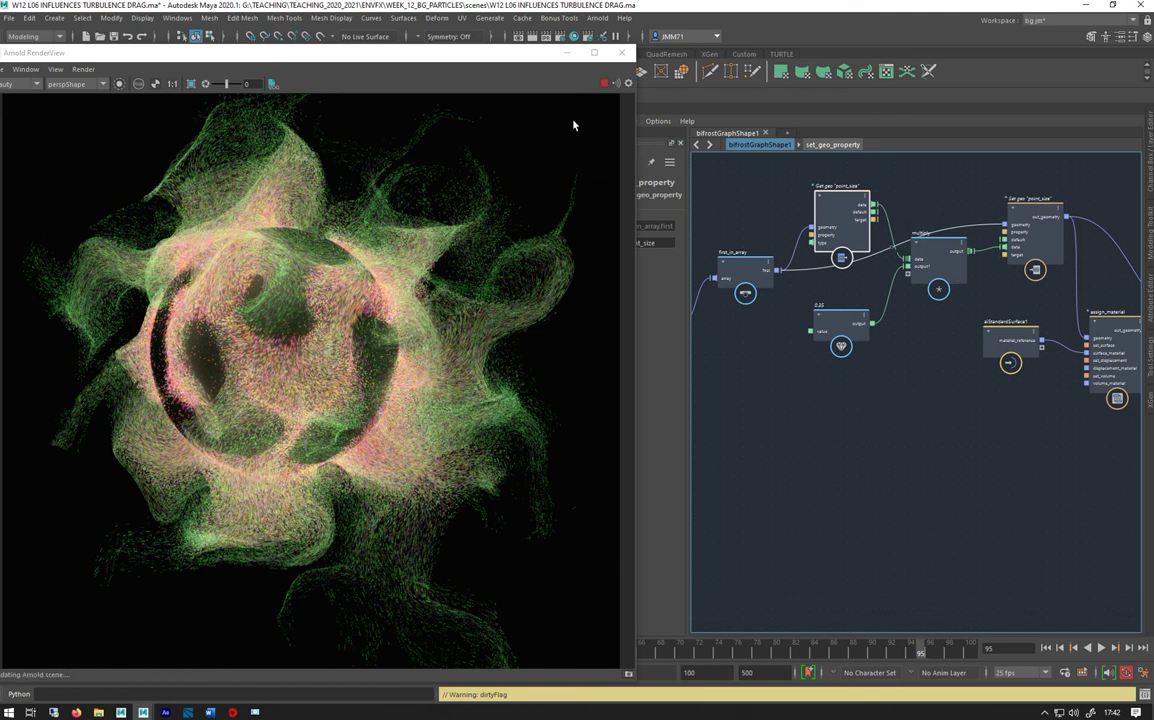
{"action": "left_click_drag", "start_coordinate": [937, 245], "coordinate": [935, 189]}
{"action": "middle_click_drag", "start_coordinate": [863, 263], "coordinate": [788, 288]}
{"action": "scroll", "coordinate": [788, 288], "scroll_direction": "up", "scroll_amount": 4}
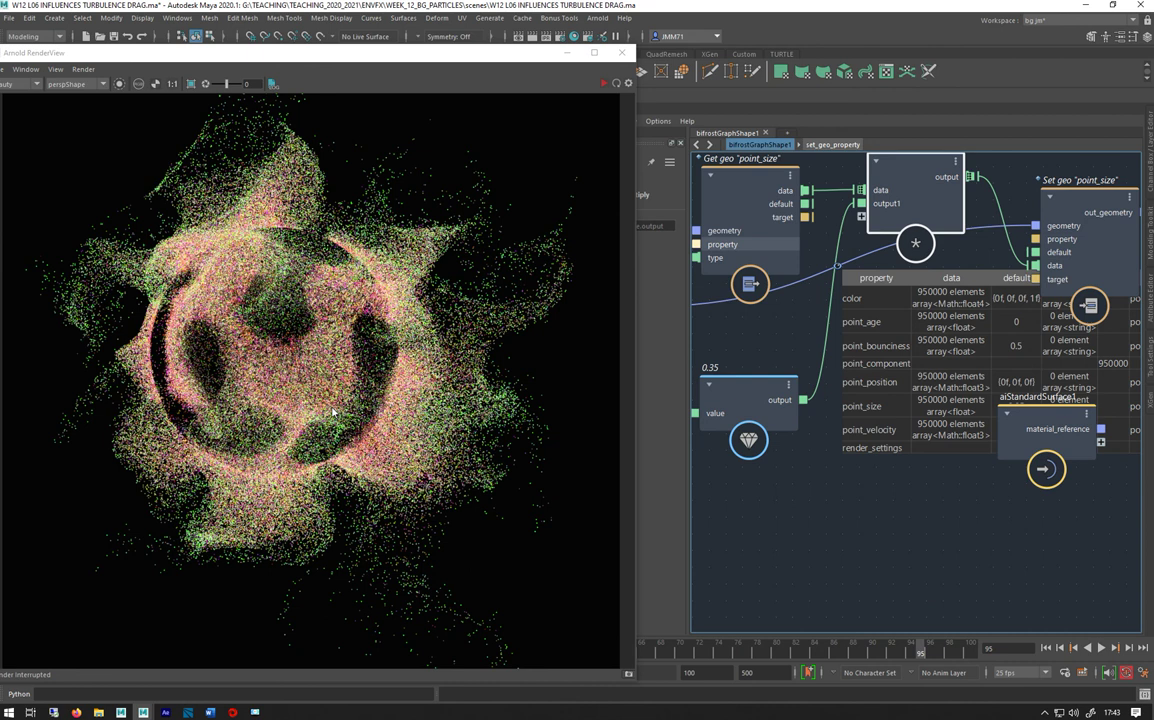
- Restart the Arnold IPR render of the 0.35-size misty particles, then frame all graph nodes
{"action": "left_click_drag", "start_coordinate": [283, 52], "coordinate": [349, 53]}
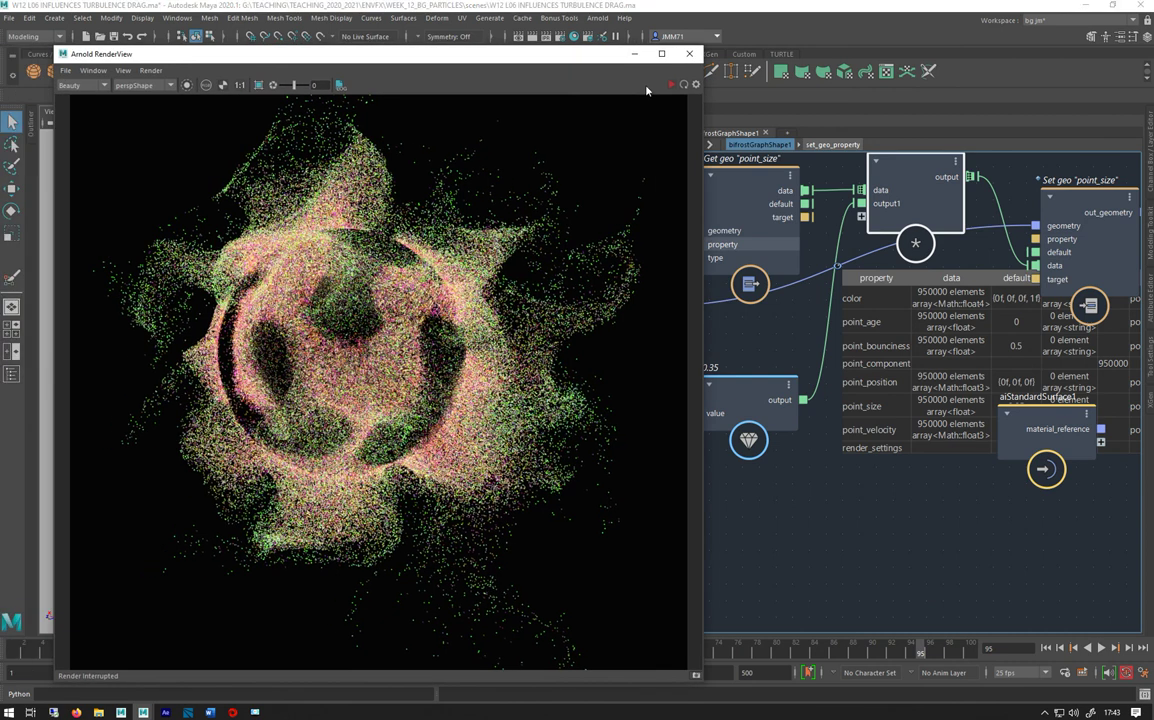
{"action": "left_click", "coordinate": [670, 86]}
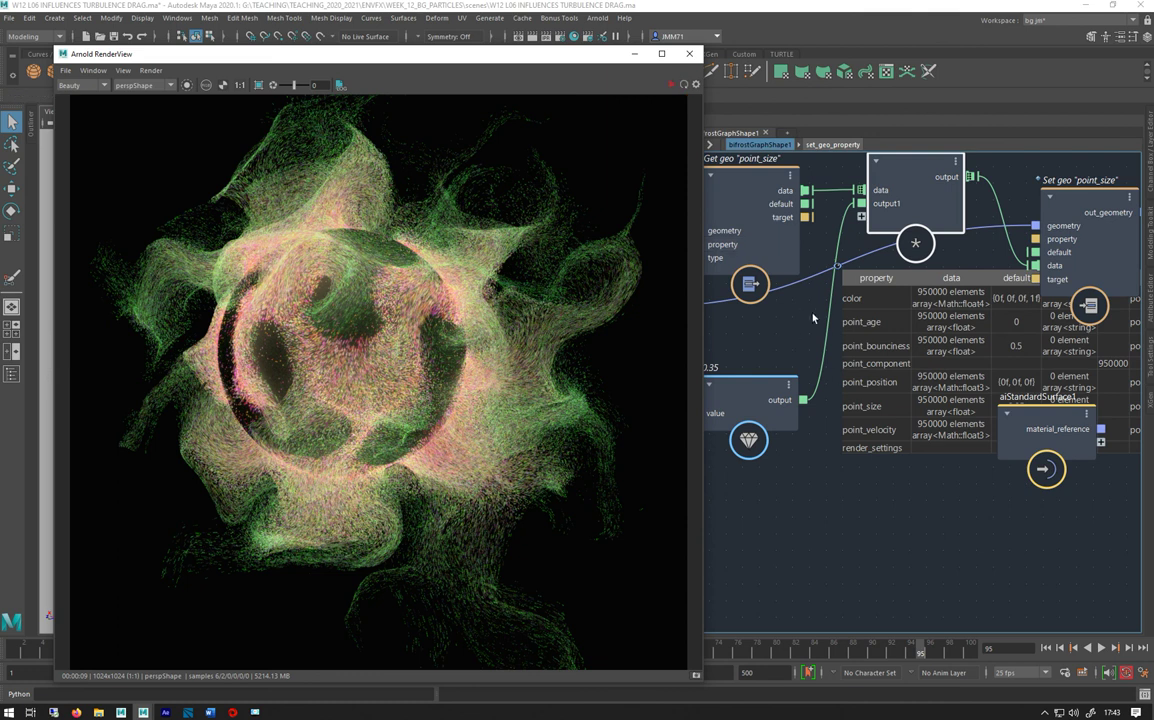
{"action": "left_click", "coordinate": [980, 268]}
{"action": "key", "text": "a"}
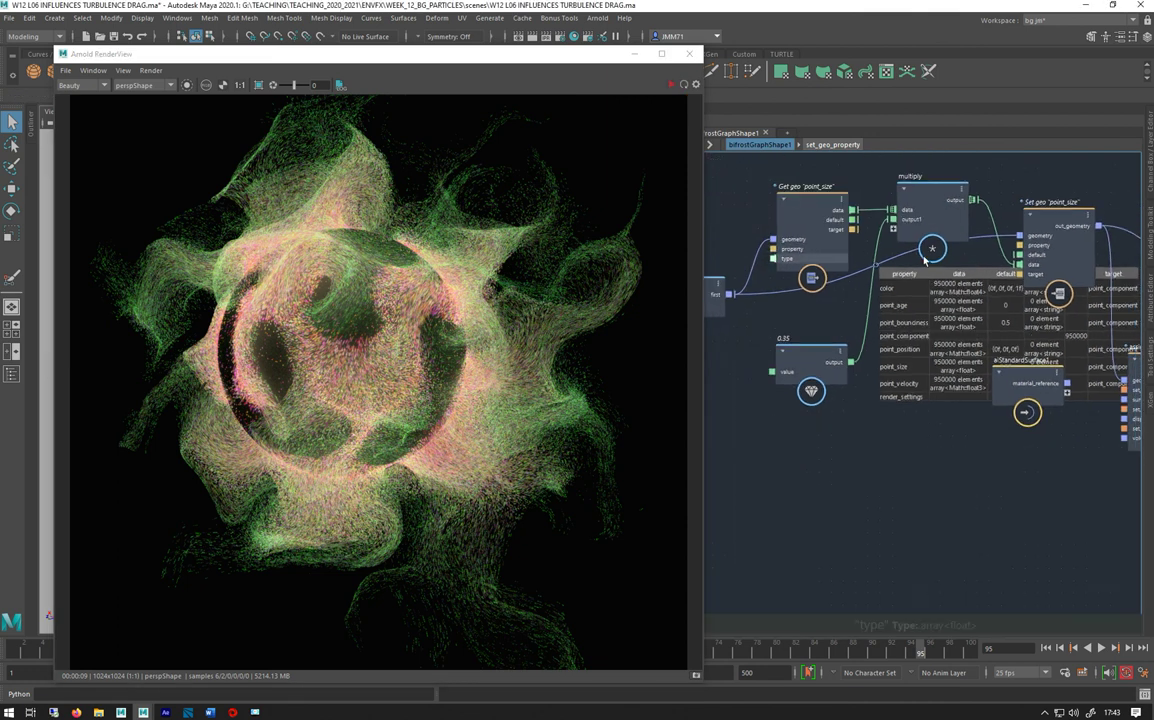